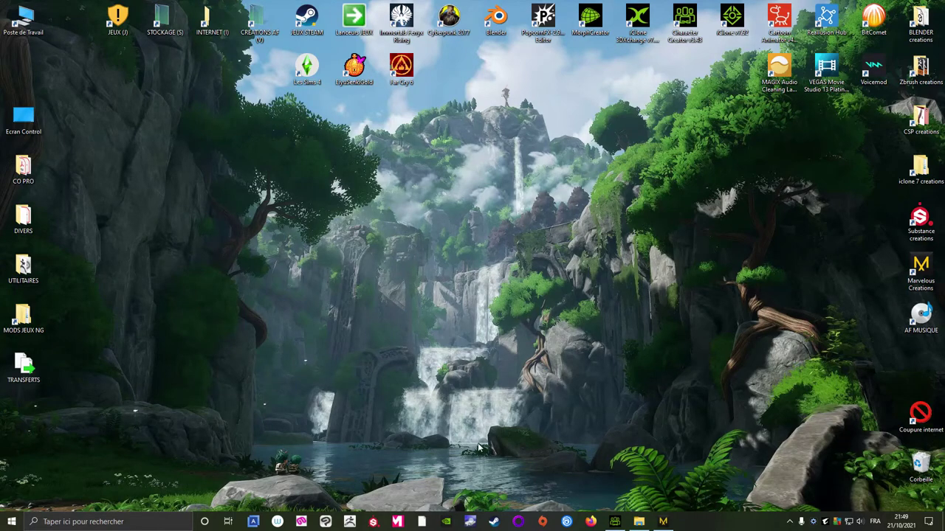
- Leave Character Creator 3 and bring Marvelous Designer to the front
left_click(614, 521)
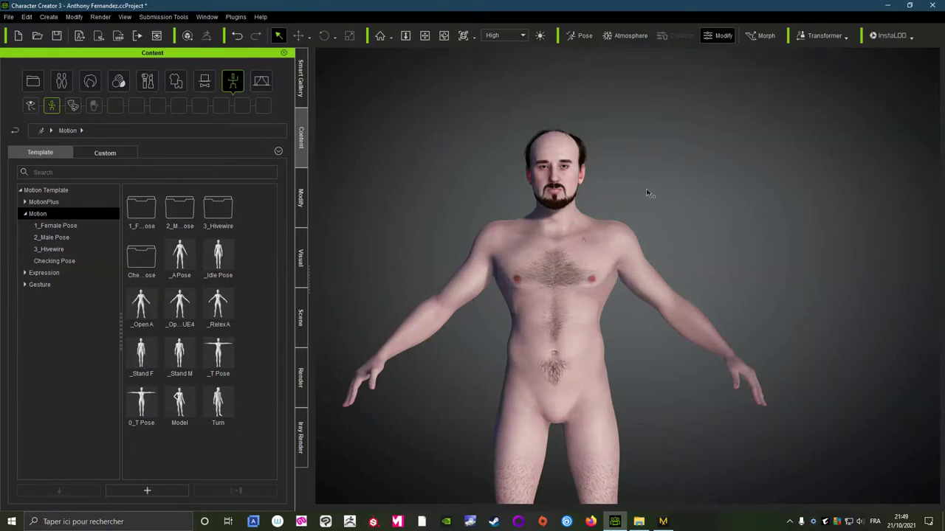
left_click(888, 6)
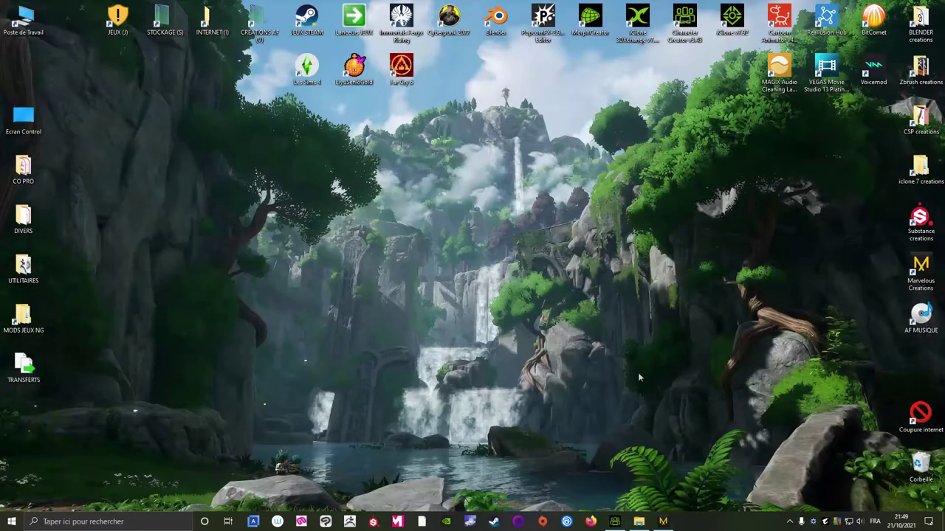
left_click(663, 521)
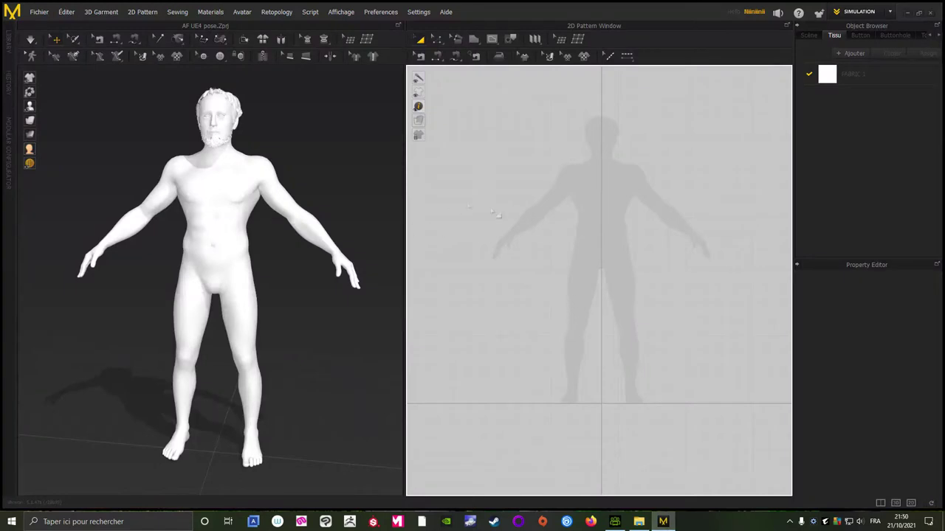
- Orbit the avatar to a three-quarter view and pan the 2D pattern window over its silhouette
scroll(583, 213, "up", 2)
scroll(586, 211, "up", 3)
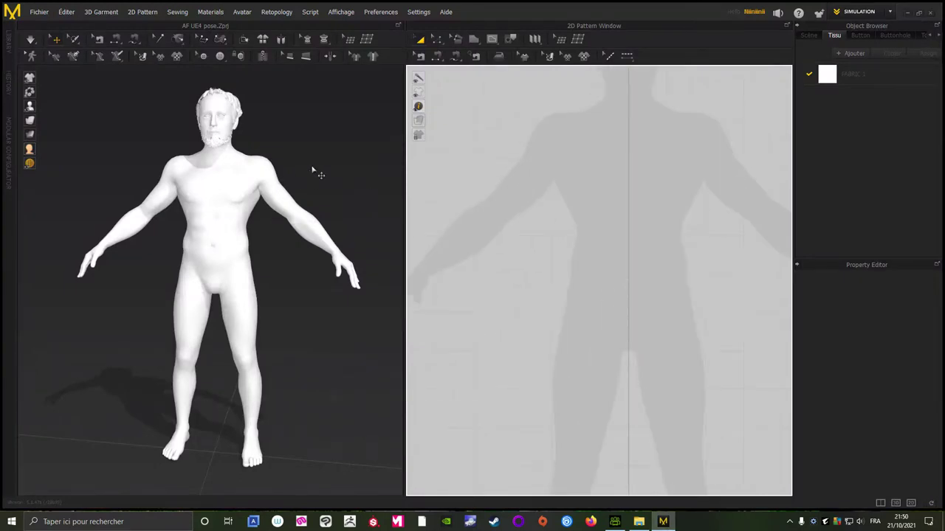
mouse_move(316, 173)
right_mouse_down()
mouse_move(353, 171)
mouse_move(331, 164)
mouse_move(376, 174)
right_mouse_up()
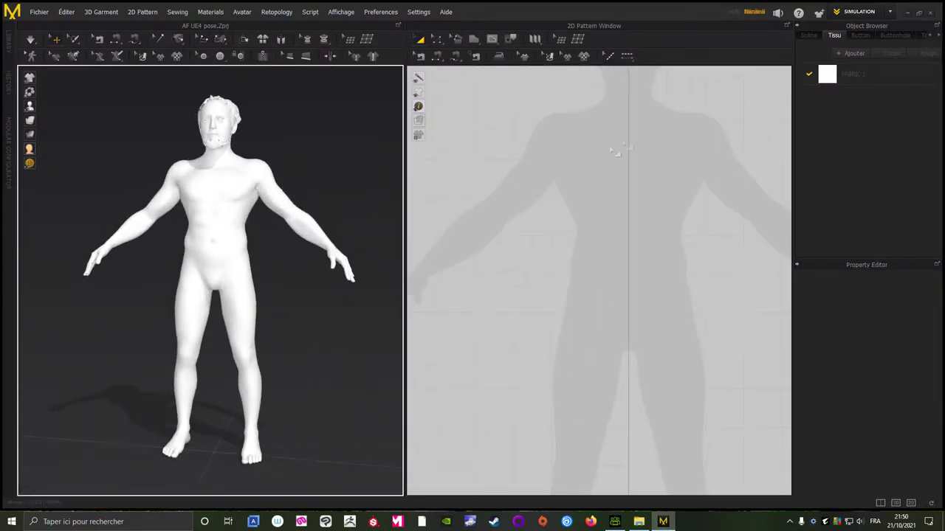
scroll(592, 216, "down", 2)
right_click_drag(319, 172, 339, 171)
right_click_drag(565, 169, 605, 243)
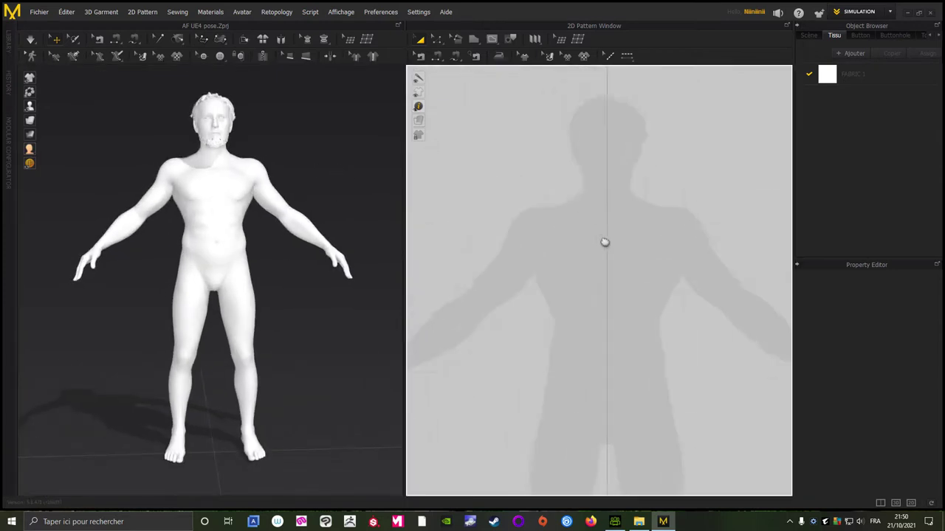
right_click(641, 210)
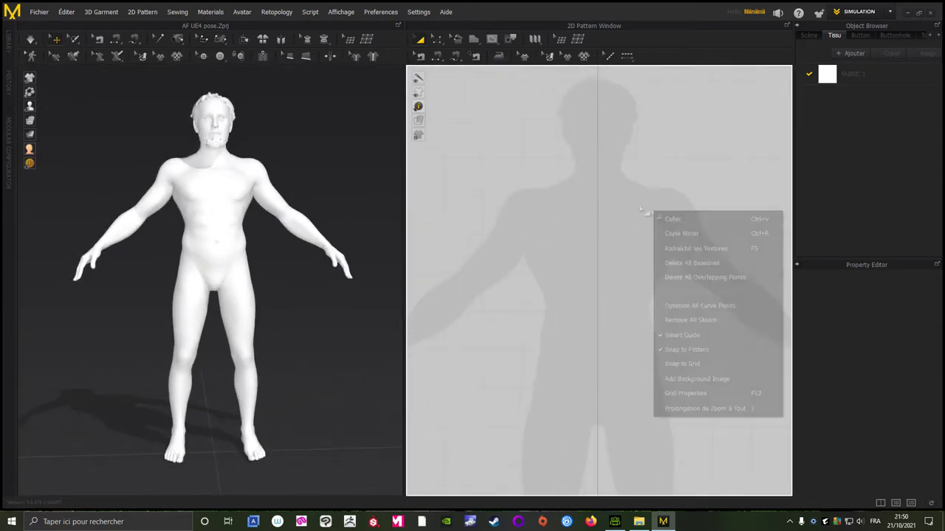
left_click(550, 172)
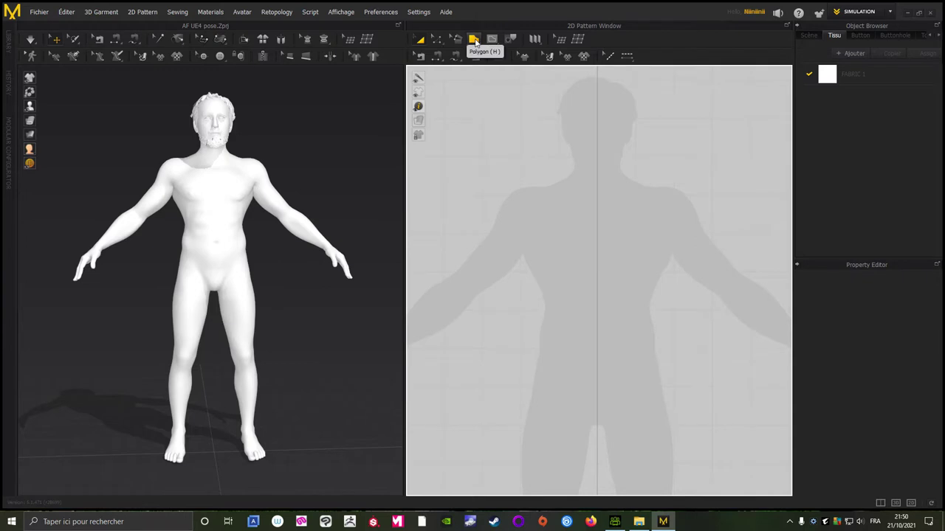
- Select the Polygon tool and zoom the 2D window onto the avatar silhouette
left_click(474, 42)
scroll(583, 185, "up", 2)
scroll(590, 206, "up", 2)
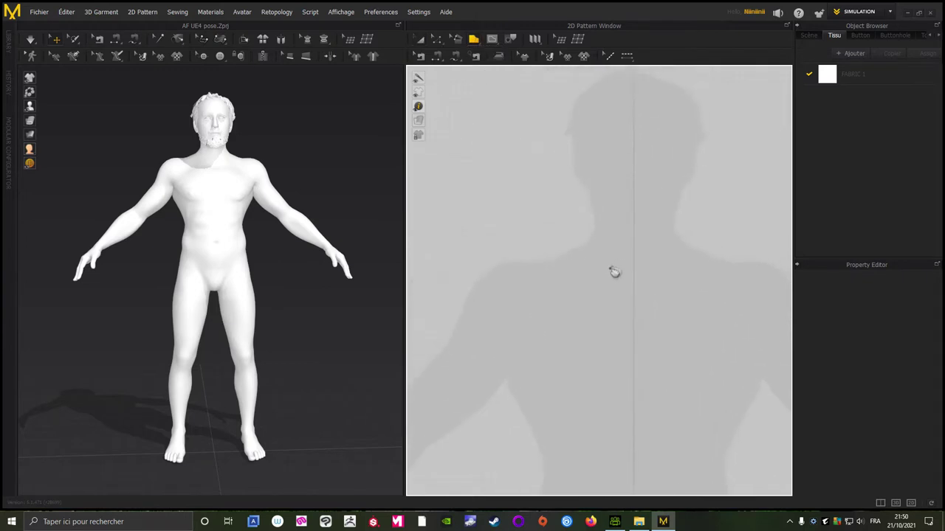
scroll(605, 265, "up", 1)
scroll(586, 262, "down", 2)
scroll(594, 261, "up", 3)
scroll(609, 206, "down", 1)
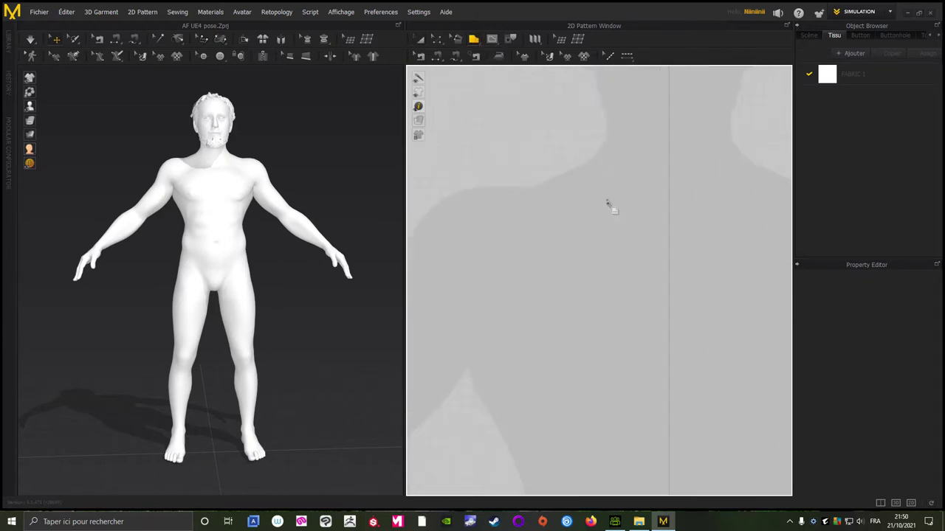
scroll(616, 214, "down", 3)
scroll(615, 243, "up", 2)
scroll(612, 258, "up", 1)
scroll(601, 277, "up", 2)
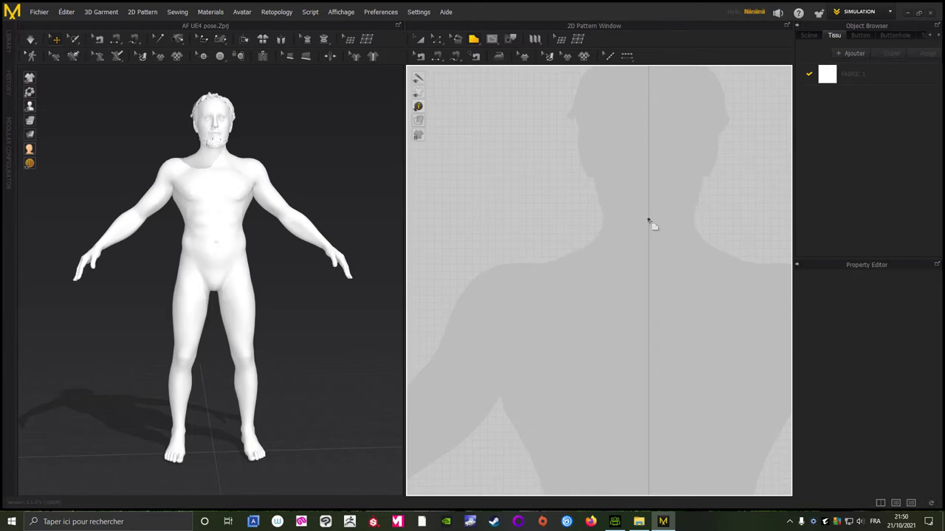
- Trace outline points from the centre line along the neckline toward the shoulder (67.6, 12.5, 36.9, 65.5, 46.4)
left_click(648, 220)
scroll(601, 221, "up", 1)
scroll(576, 210, "up", 1)
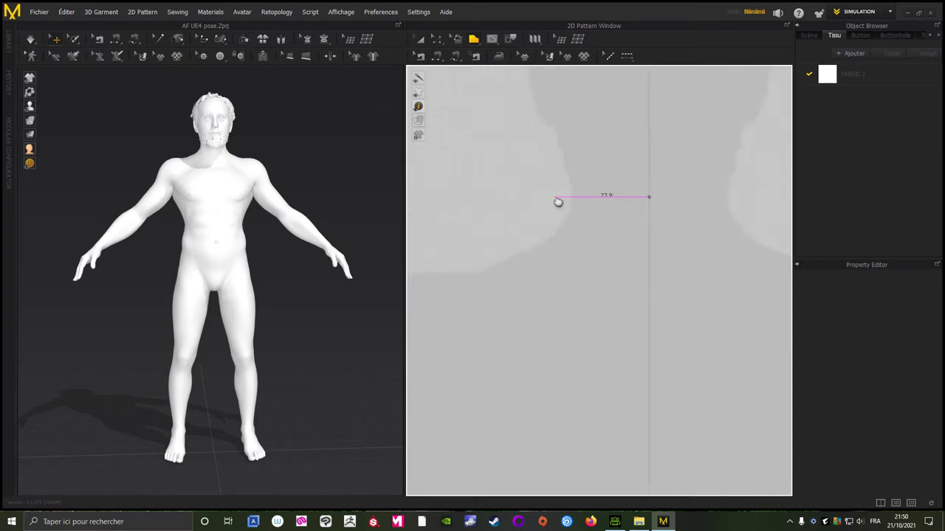
middle_click_drag(558, 201, 544, 228)
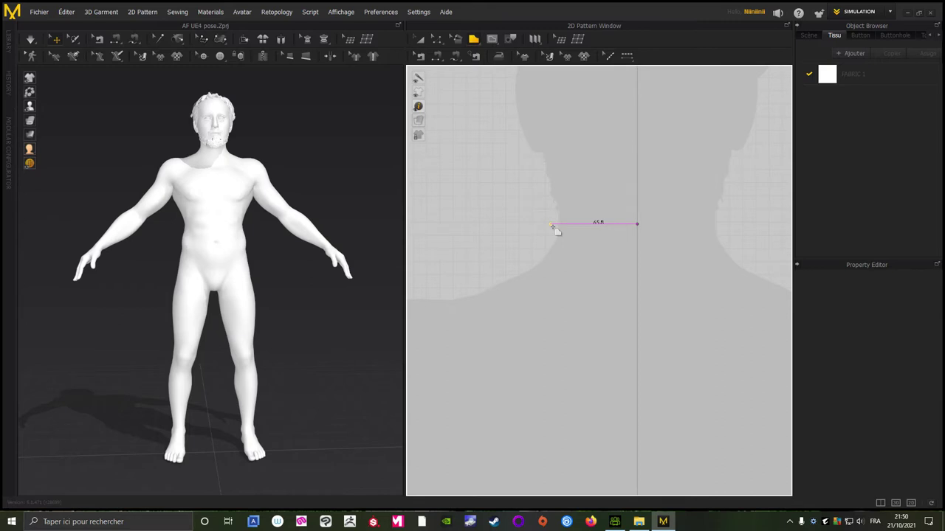
scroll(560, 231, "up", 1)
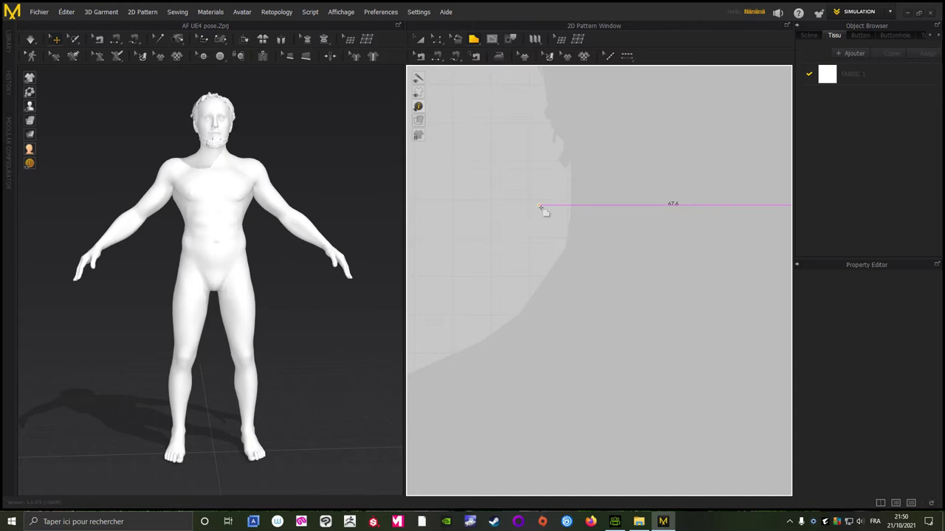
left_click(539, 206)
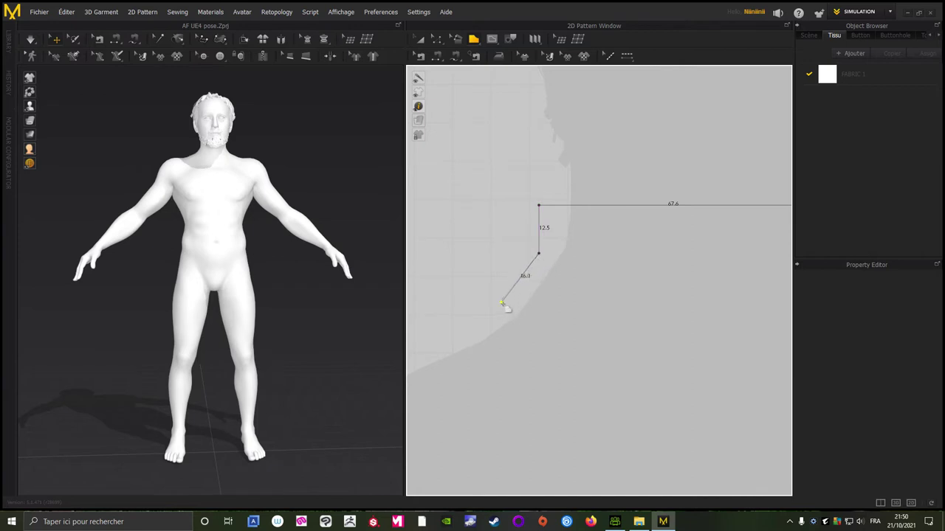
middle_click_drag(506, 310, 691, 198)
scroll(612, 232, "down", 3)
scroll(588, 252, "down", 2)
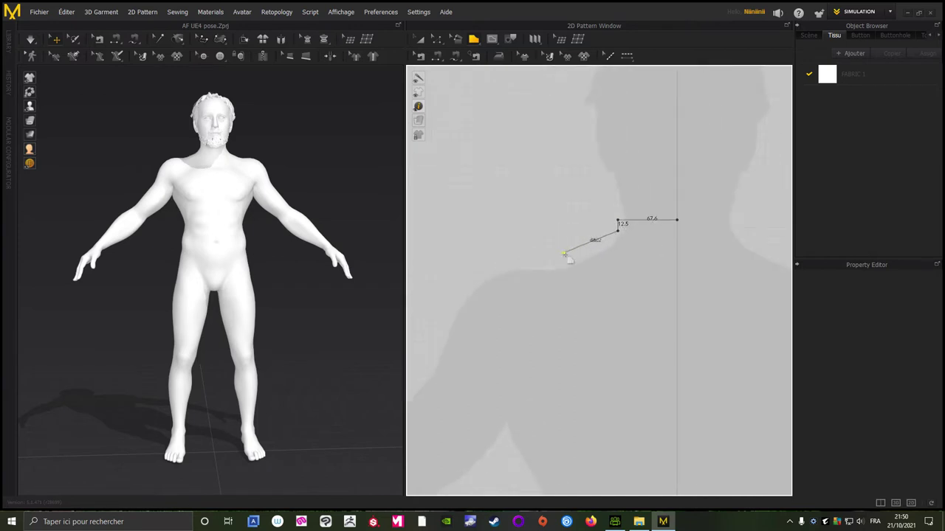
scroll(470, 280, "down", 1)
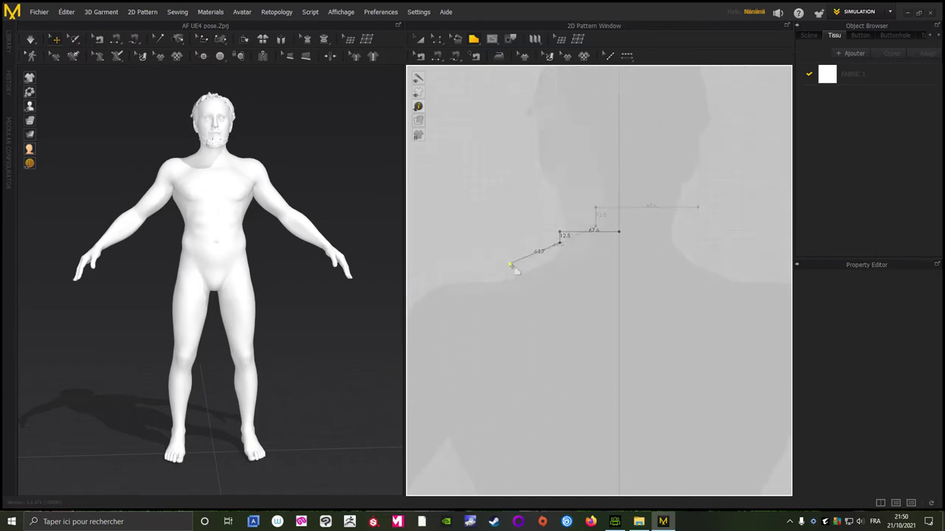
scroll(512, 263, "up", 5)
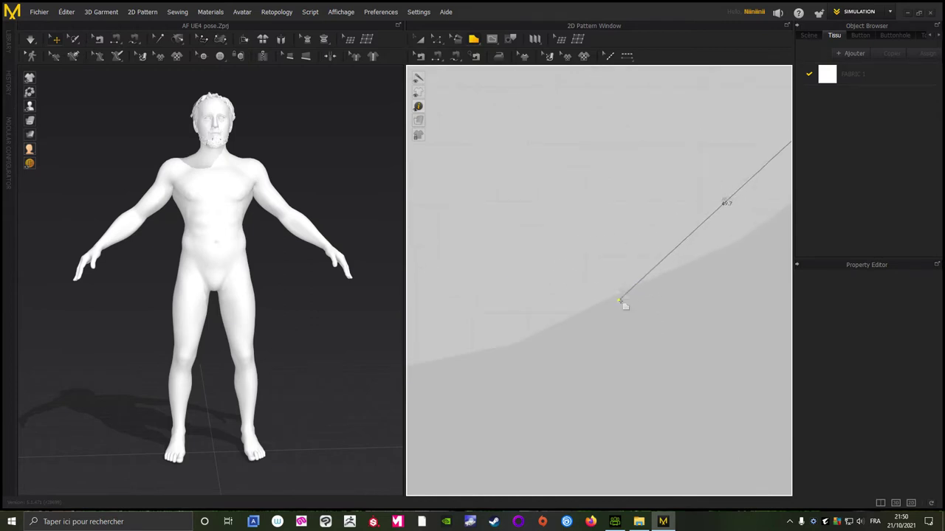
scroll(592, 260, "down", 4)
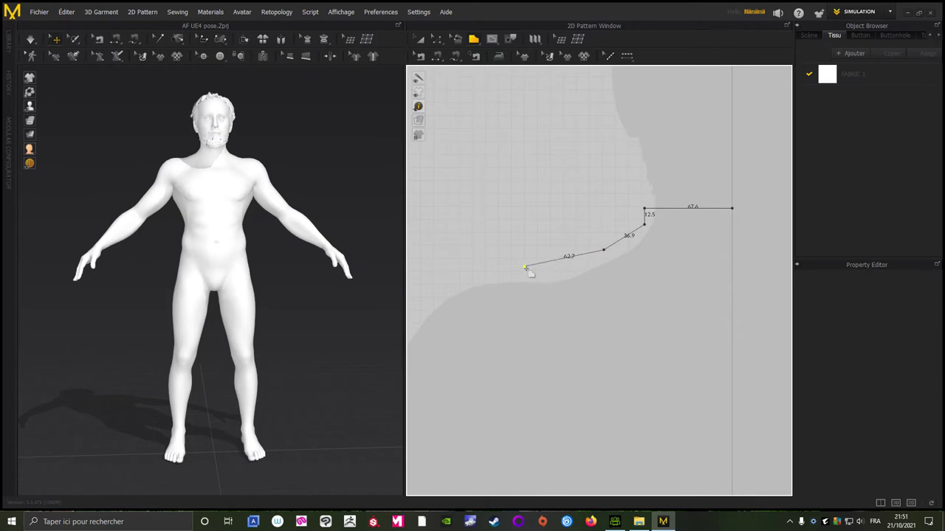
- Place outline points over the shoulder to where the arm begins
left_click(459, 275)
middle_click_drag(443, 280, 584, 246)
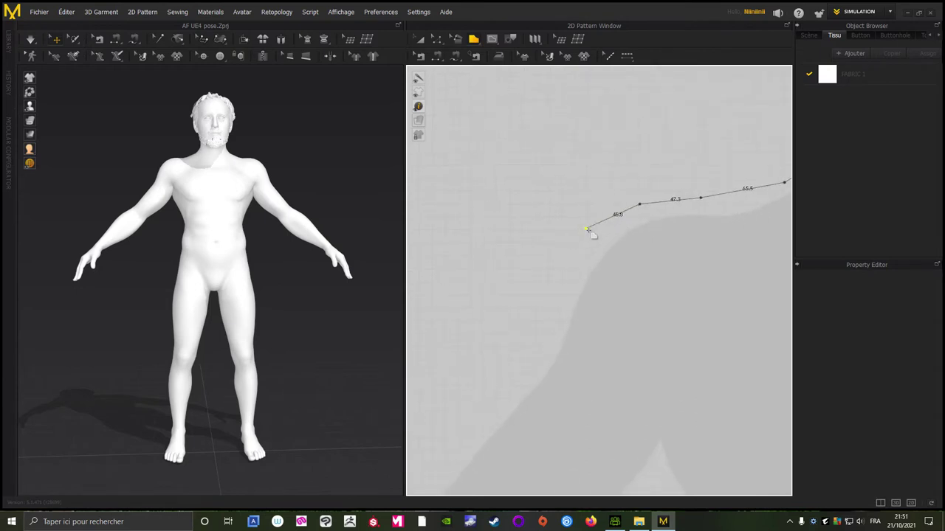
left_click(593, 228)
left_click(565, 269)
scroll(546, 288, "down", 3)
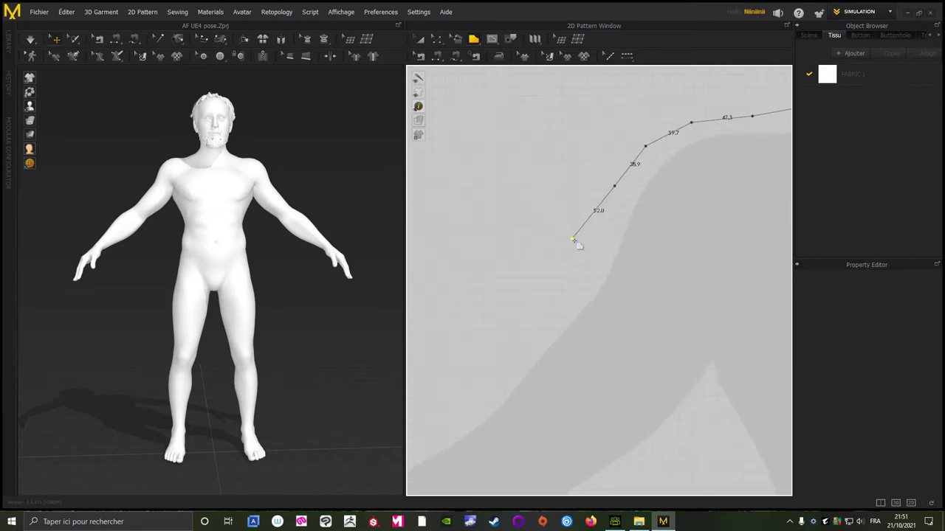
scroll(573, 239, "down", 3)
scroll(498, 308, "up", 1)
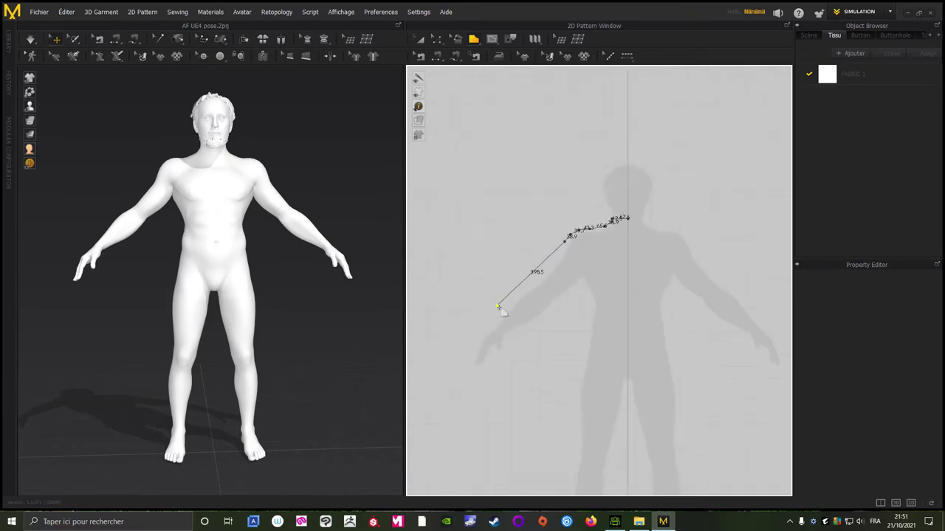
scroll(499, 304, "up", 2)
middle_click_drag(501, 305, 538, 270)
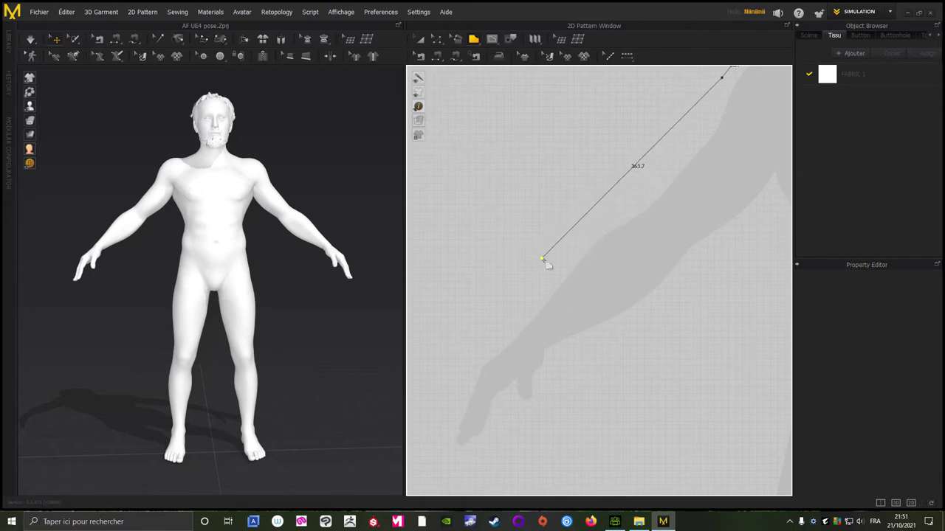
- Draw the sleeve's outer edge to the wrist and across the cuff toward the underarm (363.7, 370.9, 317.8)
middle_click_drag(620, 355, 570, 332)
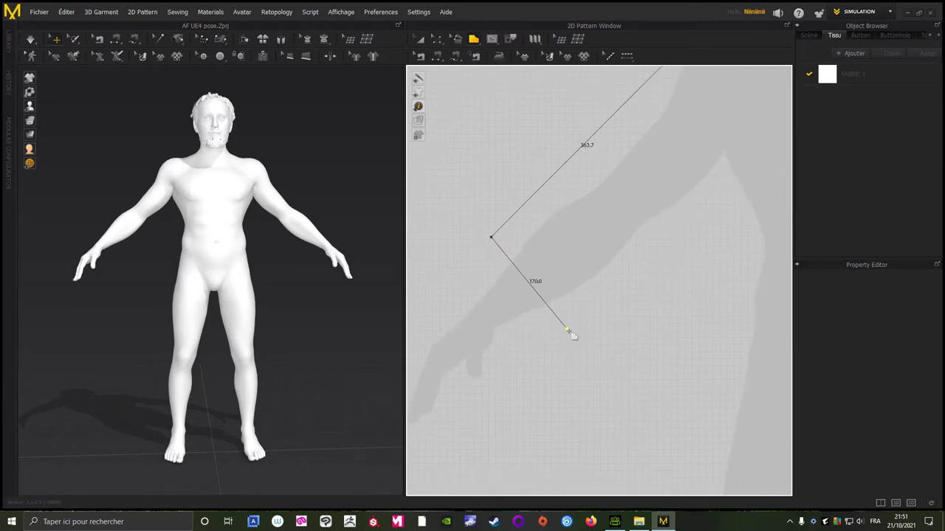
left_click(568, 328)
middle_click_drag(662, 258, 542, 320)
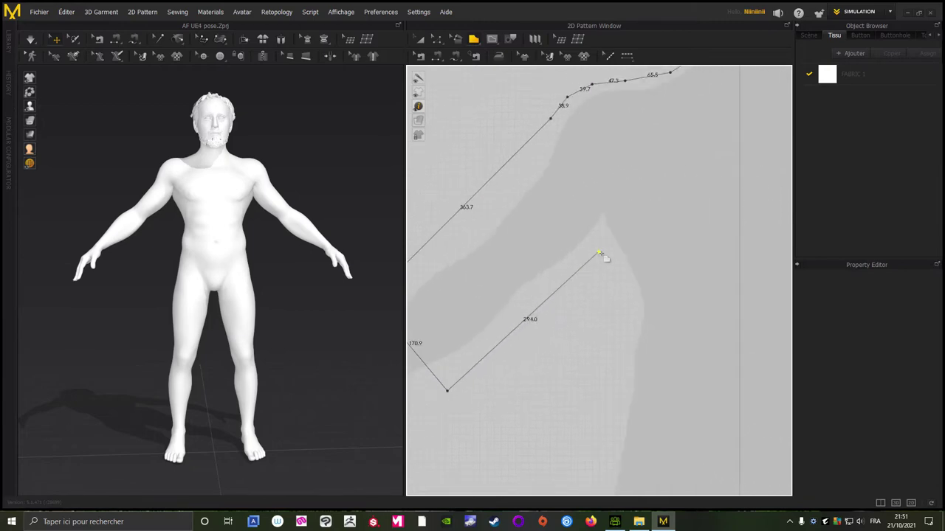
scroll(603, 259, "down", 3)
scroll(599, 263, "up", 5)
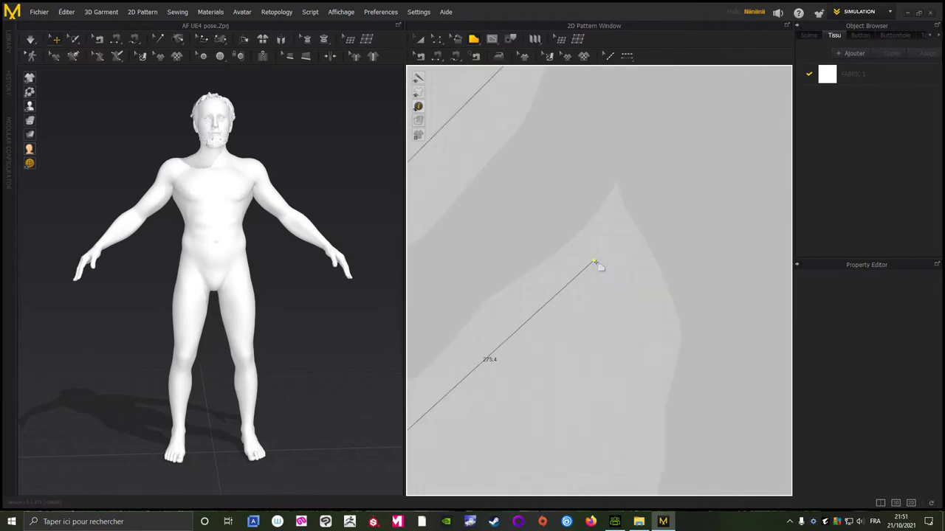
scroll(587, 269, "up", 2)
scroll(576, 261, "up", 1)
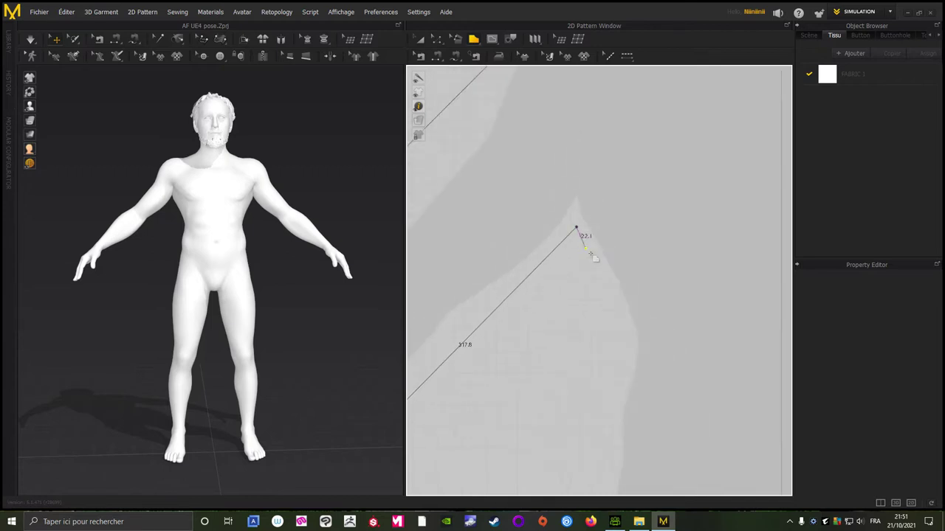
middle_click_drag(590, 347, 586, 268)
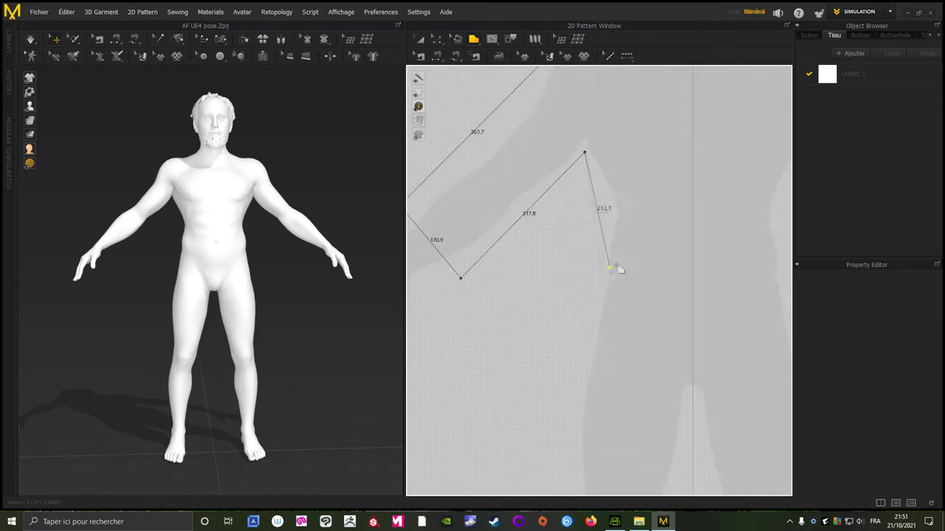
middle_click_drag(410, 294, 526, 297)
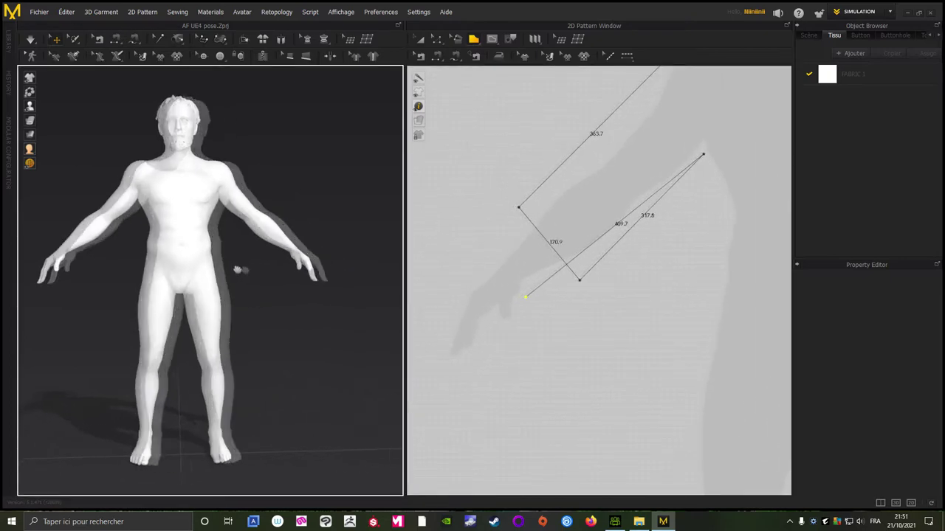
- Add the 234.9 side seam and 194.1 hem, closing the outline at the neckline start point
middle_click_drag(238, 270, 249, 253)
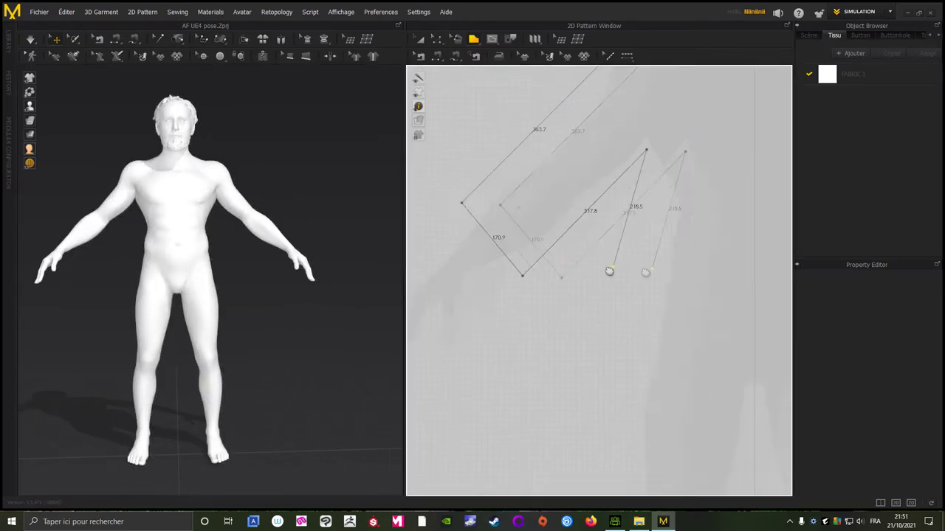
middle_click_drag(709, 267, 509, 262)
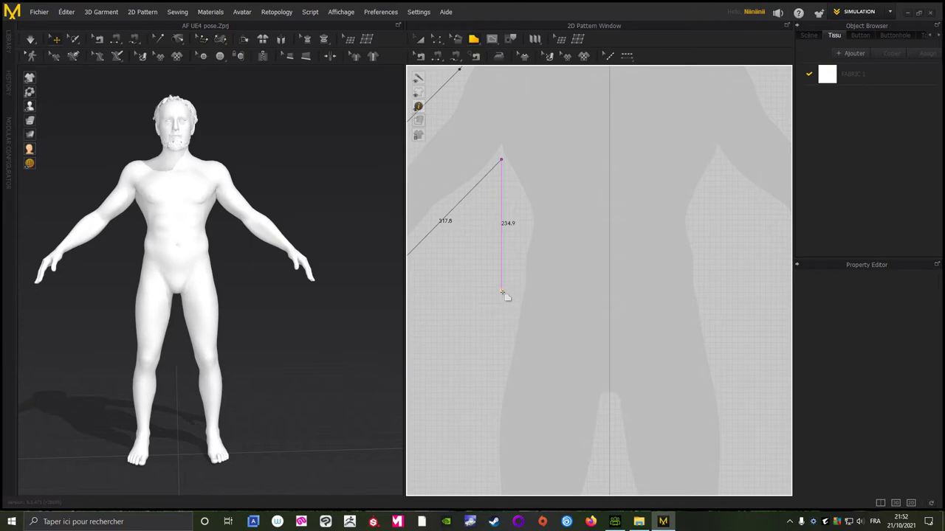
left_click(502, 292)
scroll(610, 295, "up", 3)
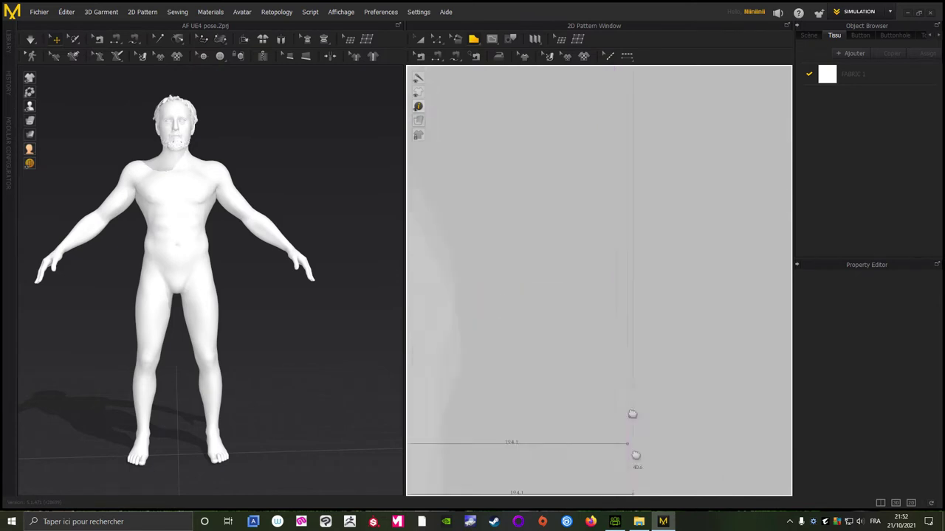
scroll(624, 332, "down", 3)
scroll(605, 262, "up", 3)
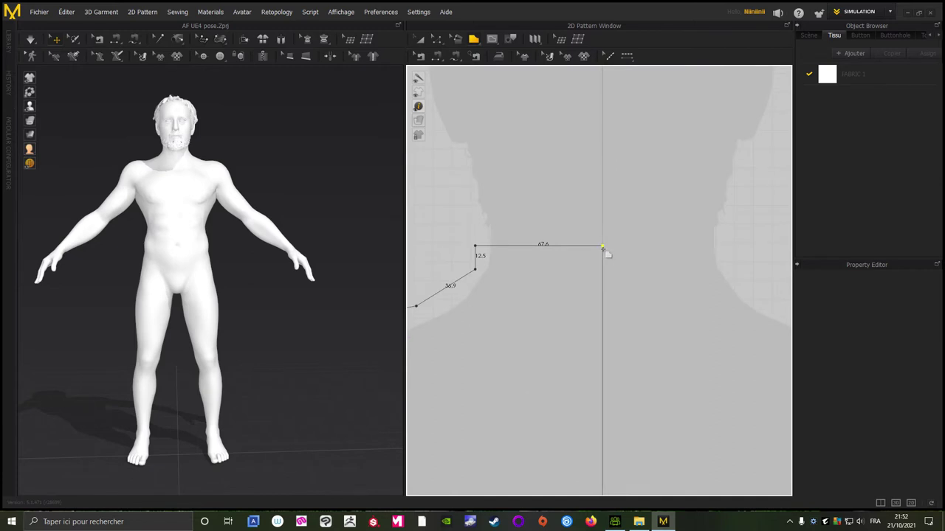
left_click(602, 248)
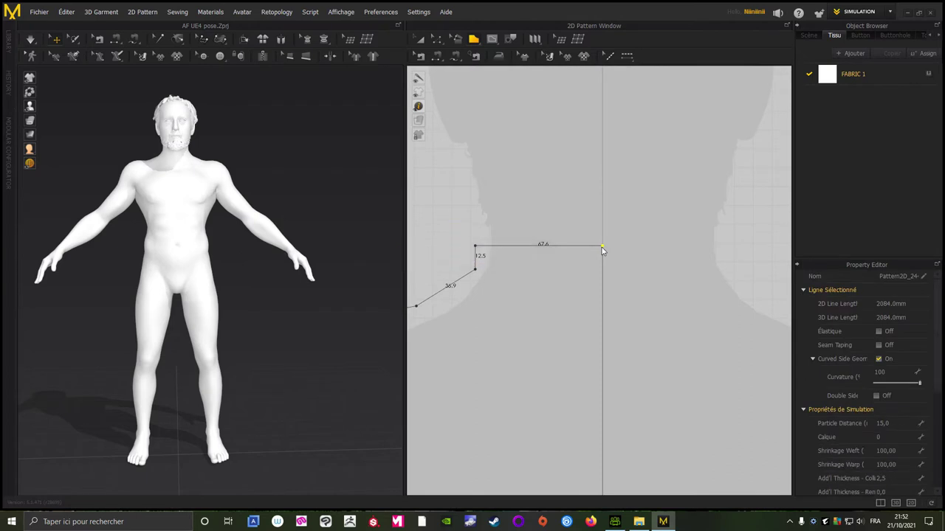
scroll(561, 280, "down", 2)
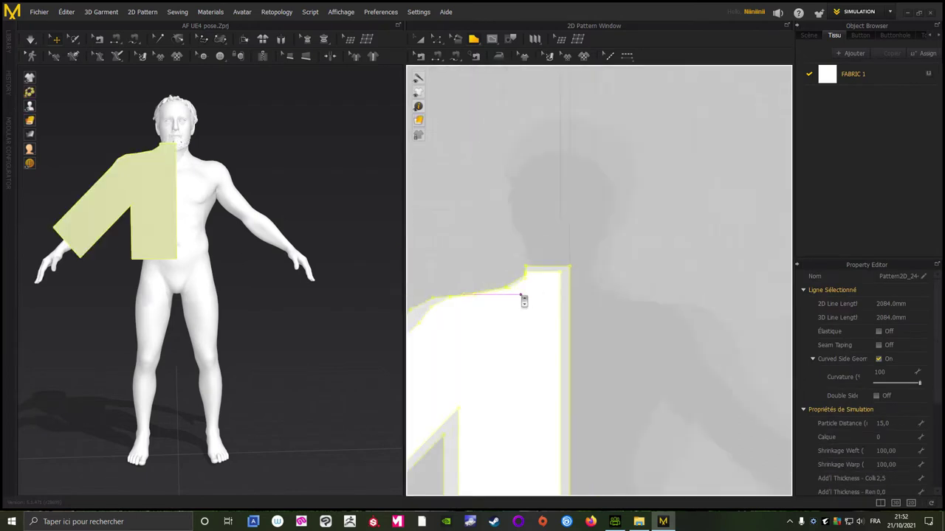
scroll(561, 266, "down", 3)
scroll(612, 235, "down", 2)
scroll(595, 204, "up", 3)
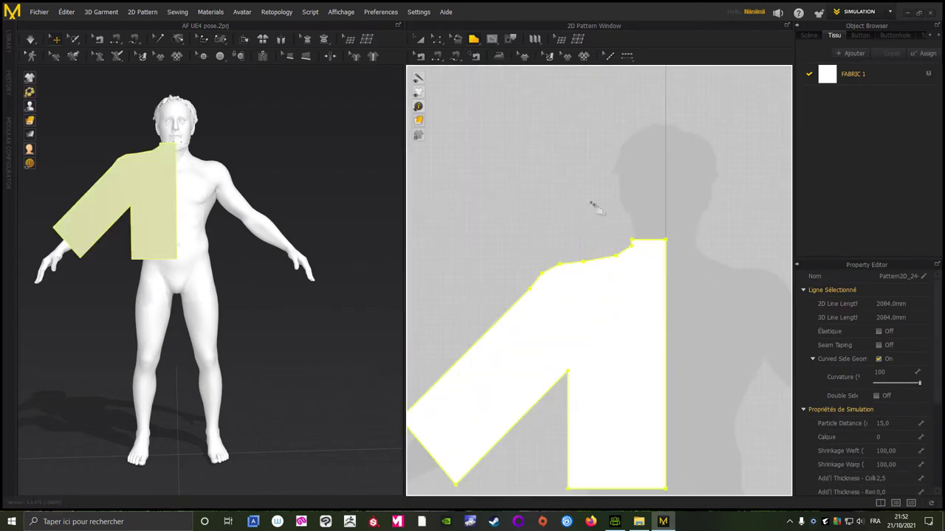
scroll(559, 185, "up", 2)
scroll(550, 163, "down", 2)
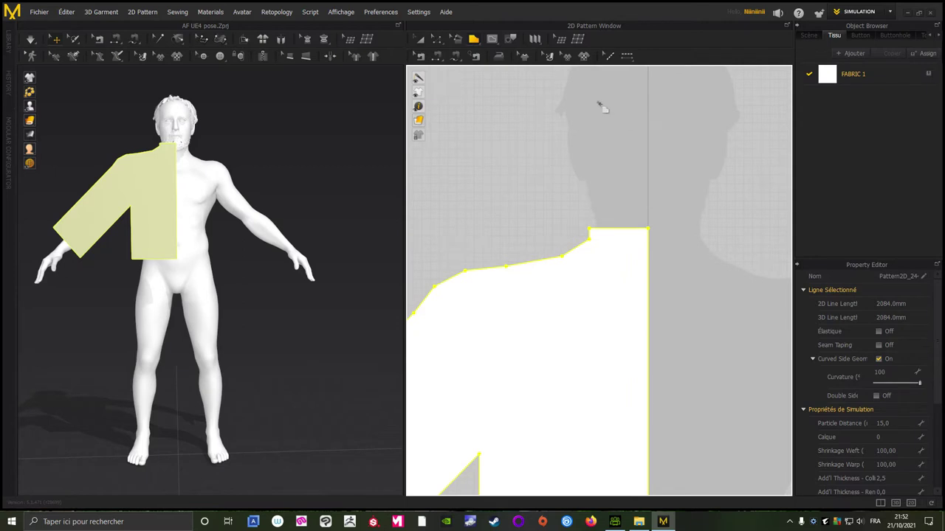
left_click(419, 39)
scroll(337, 181, "up", 2)
scroll(343, 192, "up", 2)
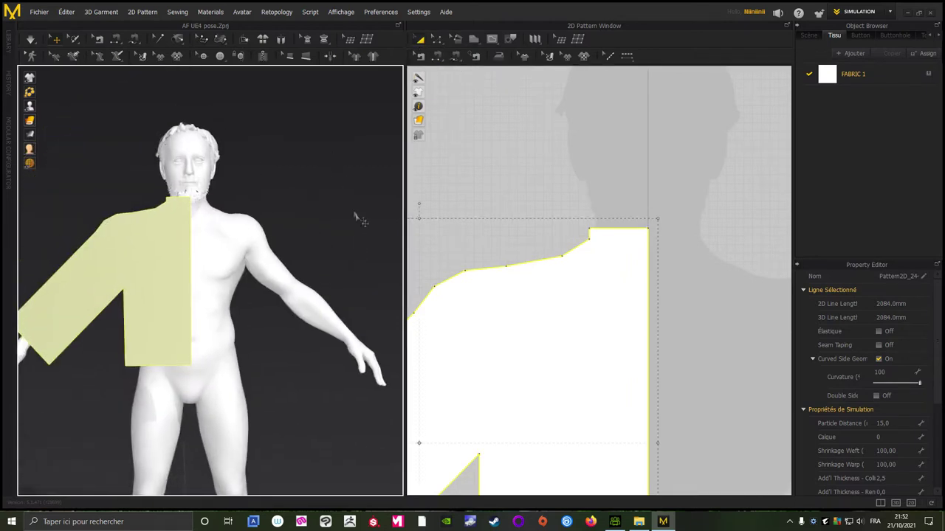
right_click_drag(354, 216, 302, 223)
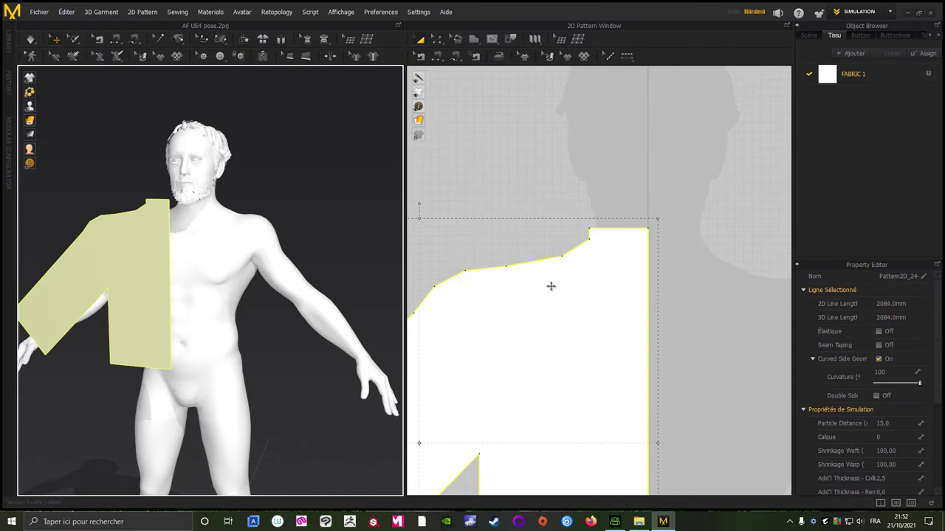
left_click(360, 202)
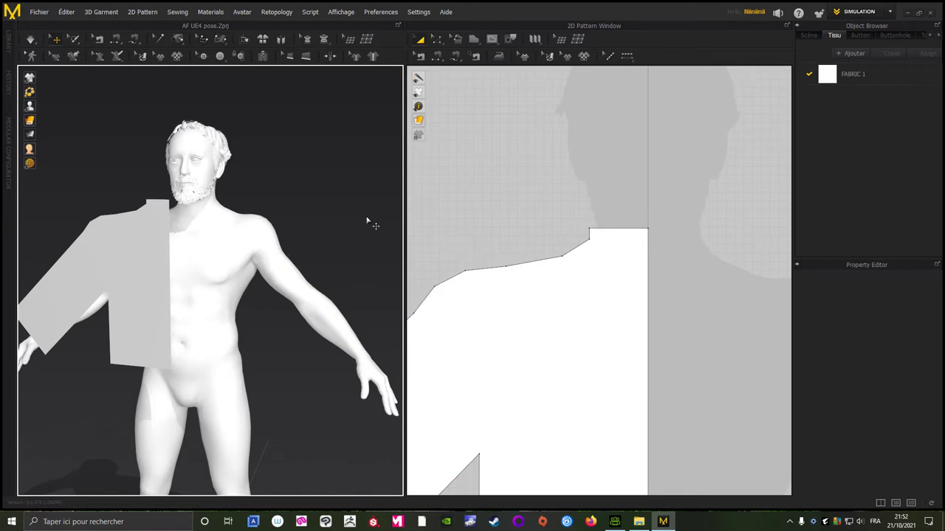
left_click(650, 305)
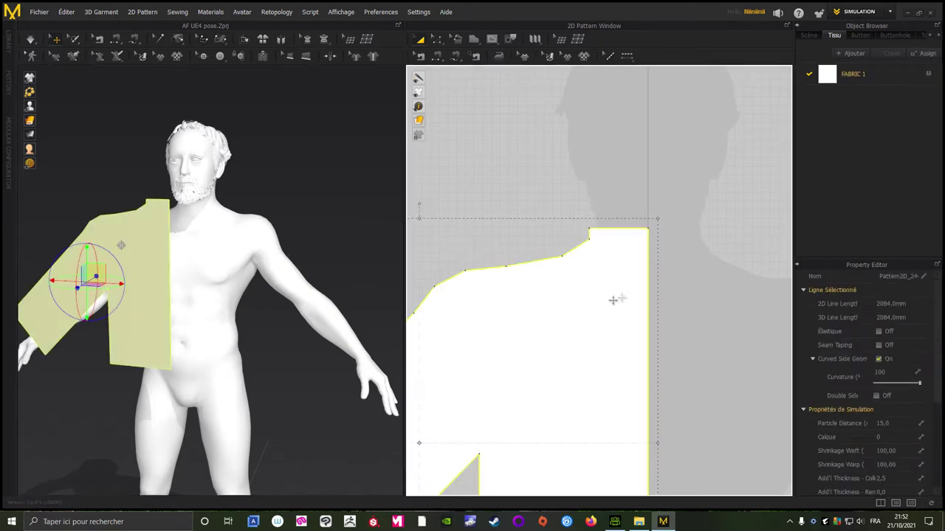
left_click(744, 230)
scroll(741, 226, "up", 5)
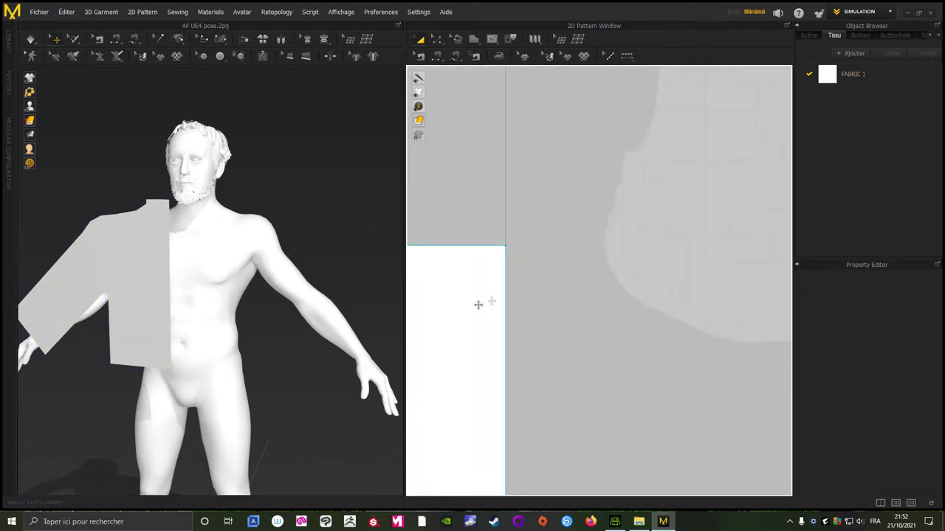
scroll(649, 266, "down", 2)
scroll(685, 228, "down", 2)
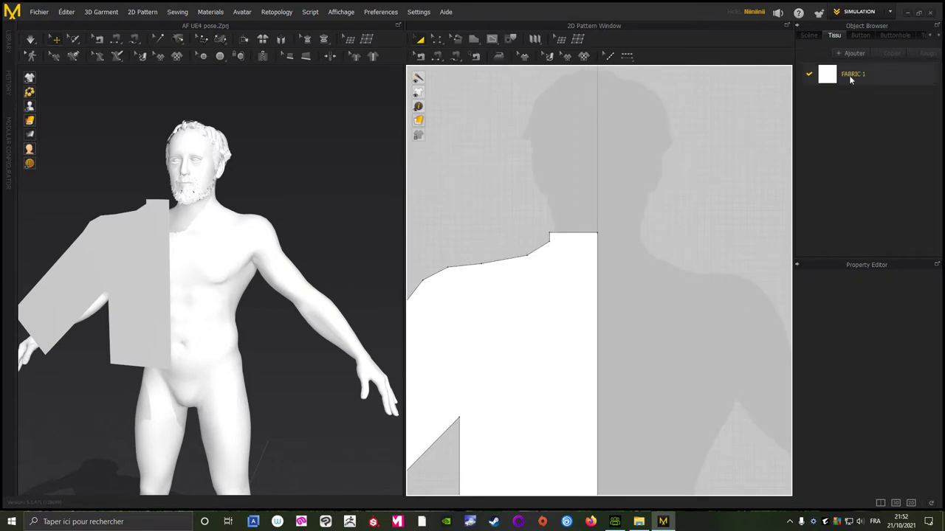
- Give FABRIC 1 the Gray 2 colour so the half-body pattern turns dark grey
left_click(854, 79)
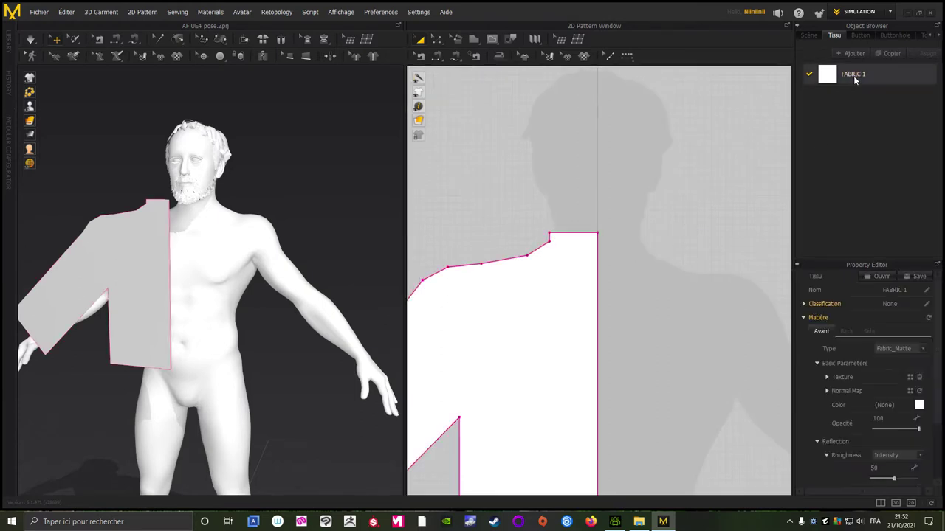
left_click(919, 406)
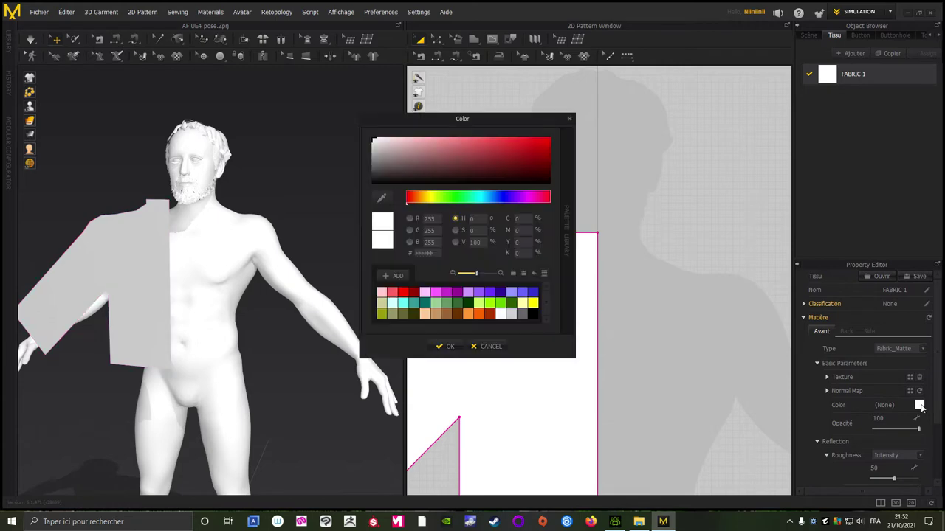
left_click(519, 316)
left_click(445, 346)
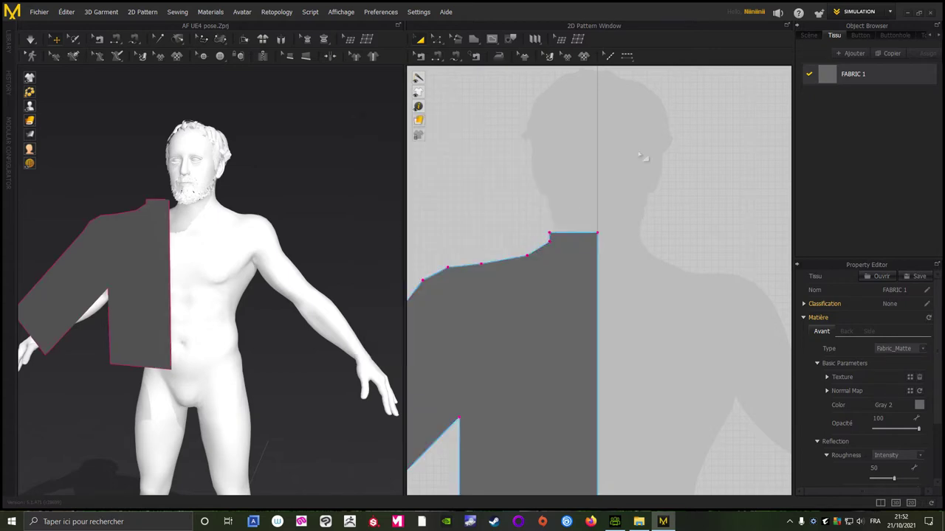
left_click(723, 144)
scroll(716, 179, "down", 3)
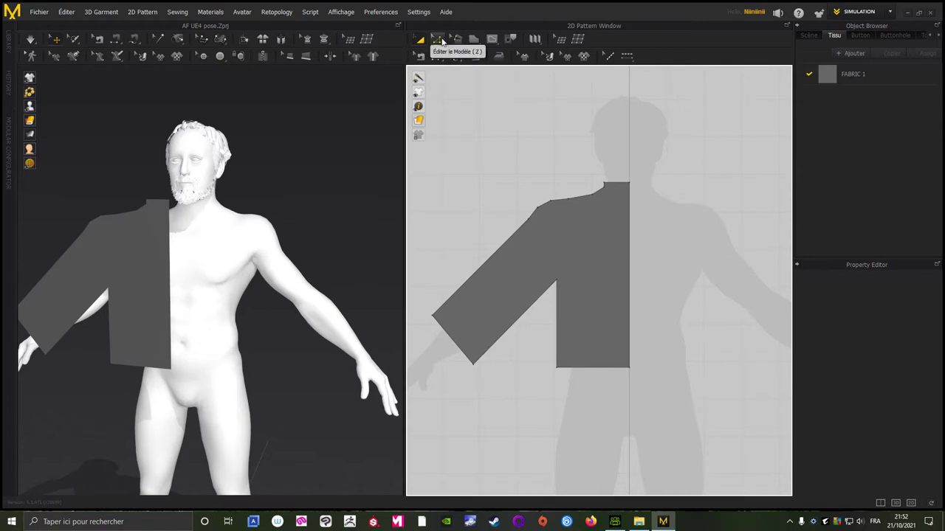
- Switch to the Edit Pattern tool and zoom in on the sleeve end
left_click(441, 40)
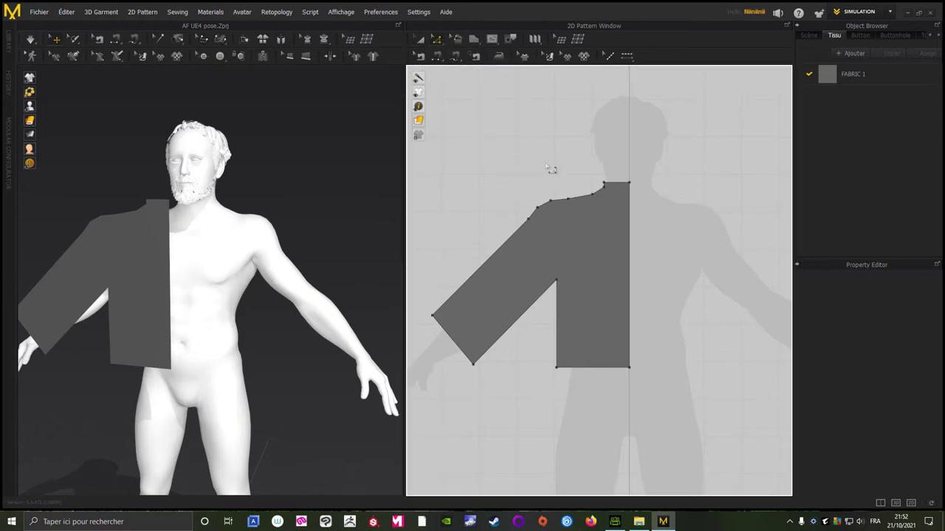
scroll(551, 169, "up", 2)
scroll(539, 196, "up", 2)
scroll(540, 195, "up", 1)
middle_click_drag(539, 196, 652, 95)
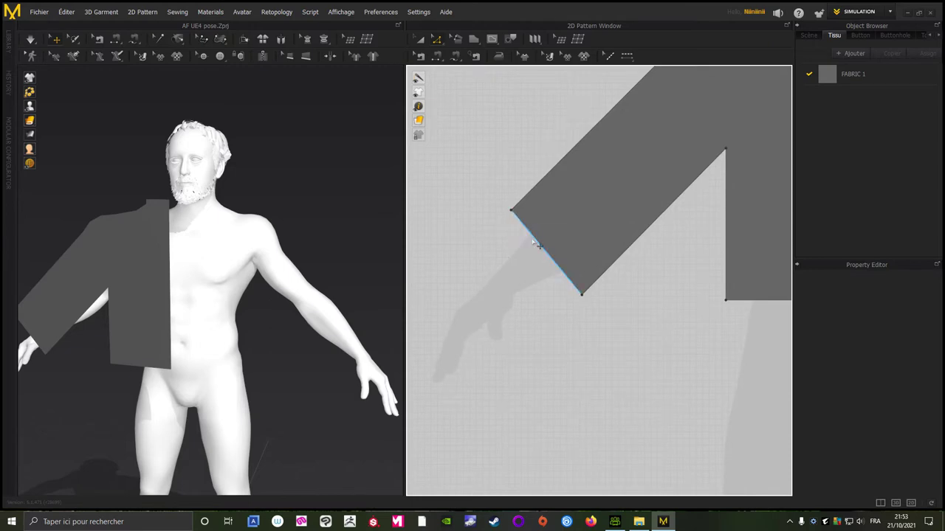
scroll(344, 217, "up", 2)
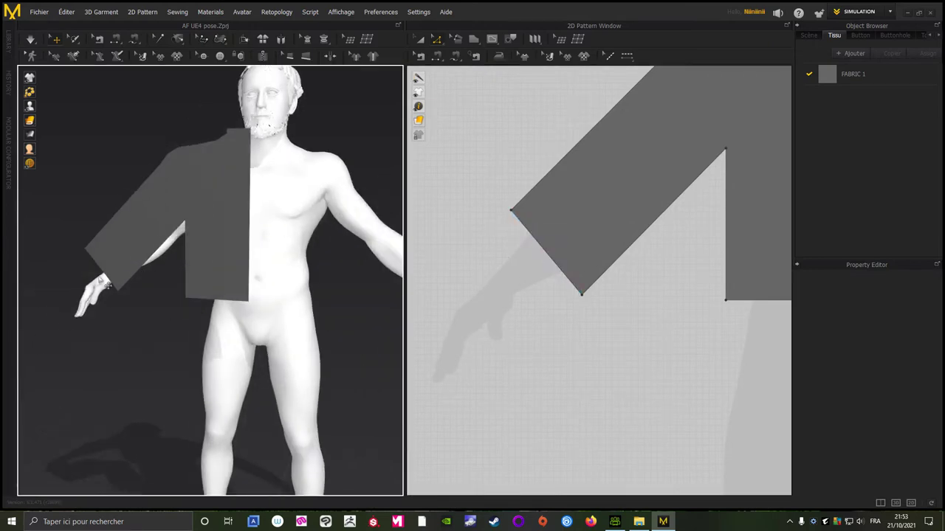
scroll(520, 251, "up", 3)
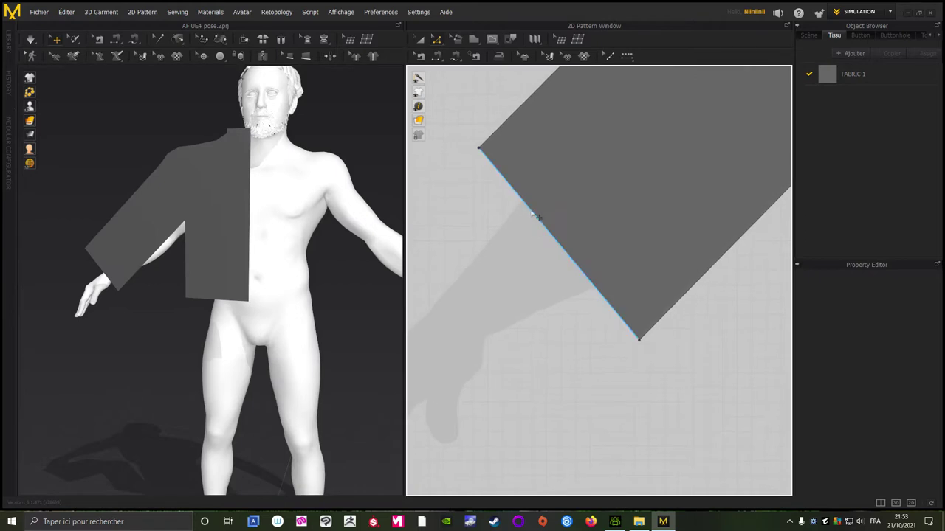
- Offset the sleeve end edge outward by 50 mm with Create Internal Line enabled
left_click(538, 218)
right_click(532, 213)
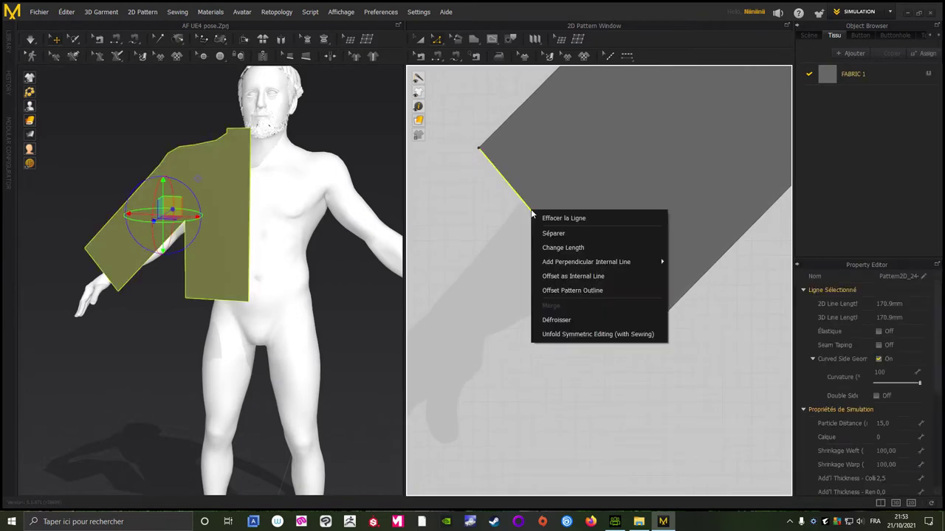
left_click(567, 293)
mouse_move(445, 140)
left_mouse_down()
mouse_move(352, 138)
mouse_move(378, 141)
left_mouse_up()
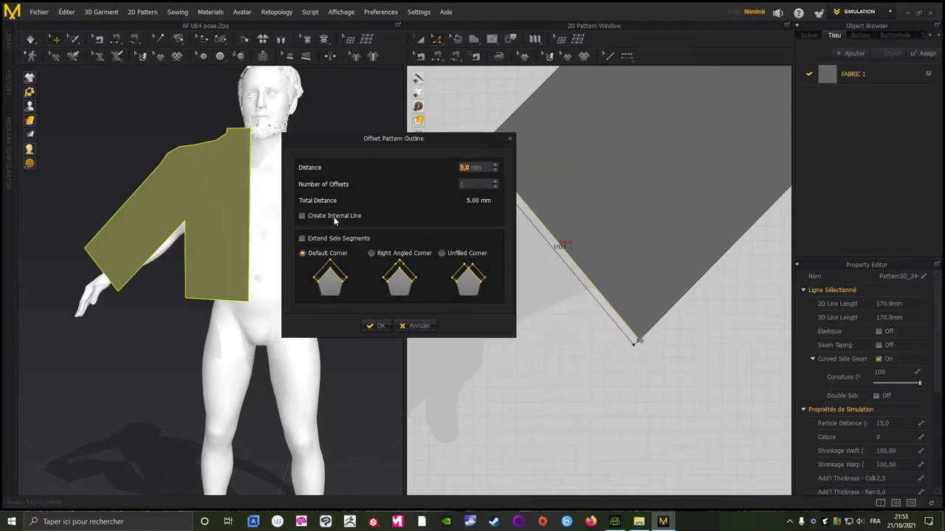
left_click(302, 216)
left_click_drag(444, 142, 351, 141)
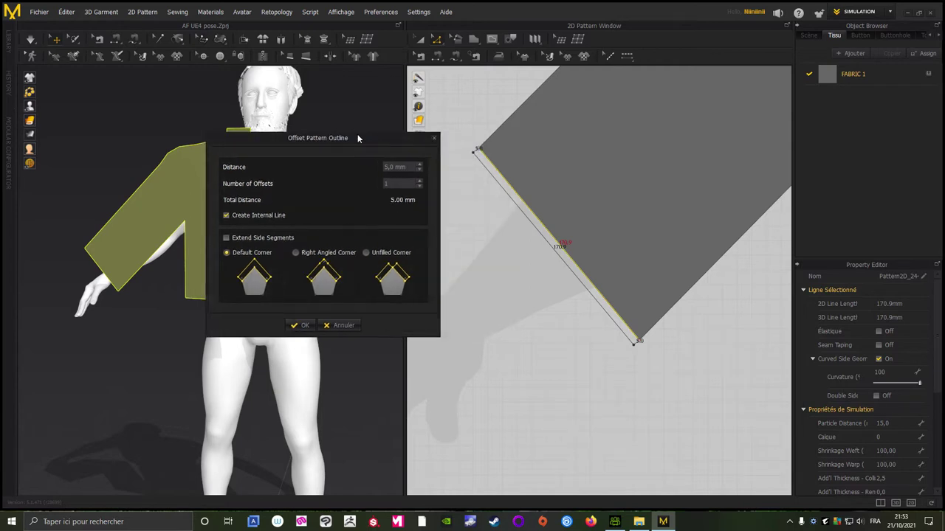
left_click(380, 168)
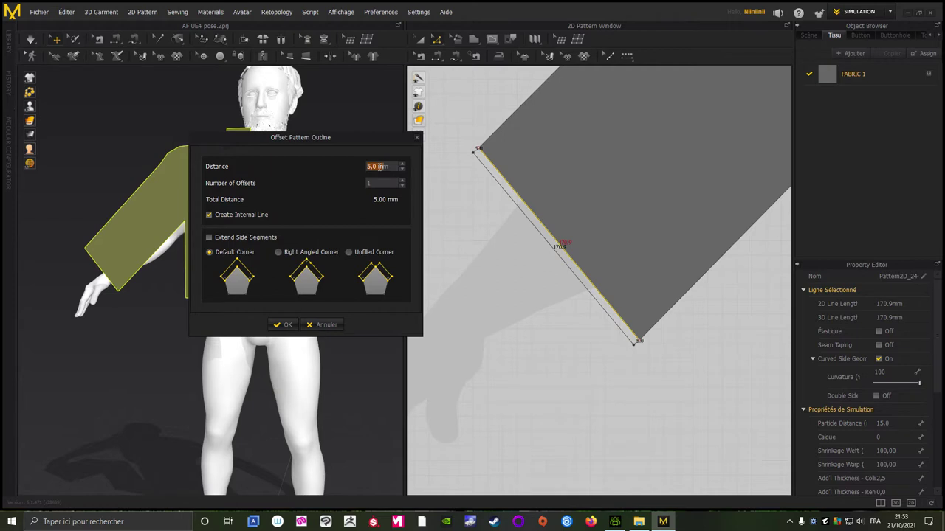
type("50")
key("Return")
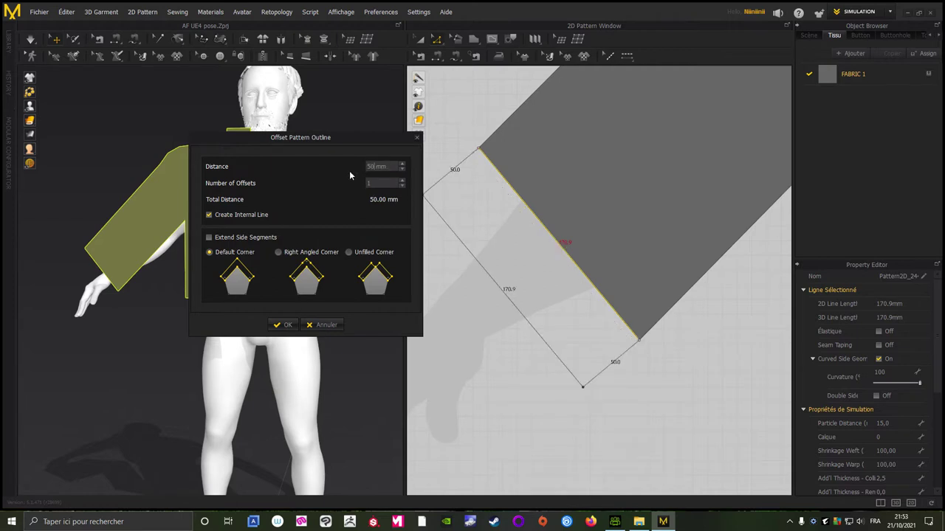
key("Return")
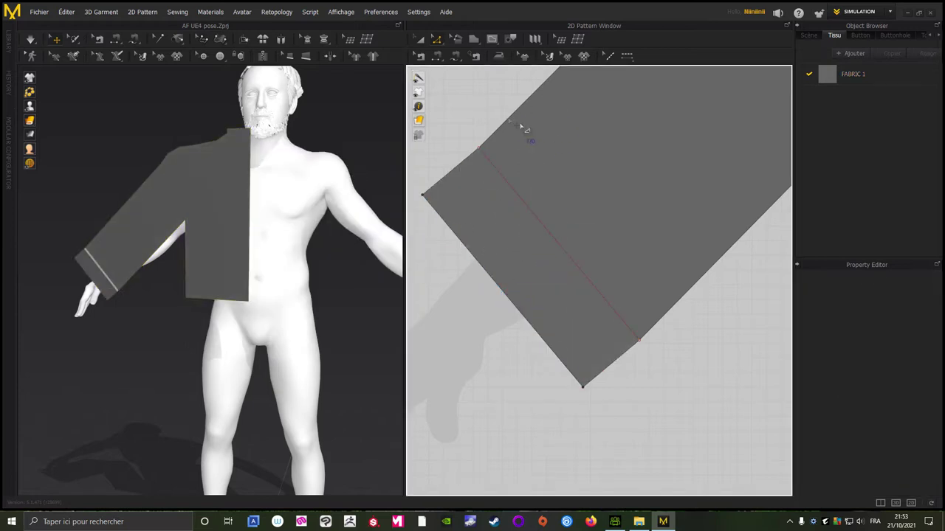
- Offset the body piece's bottom hem edge outward by 50 mm
scroll(691, 289, "up", 2)
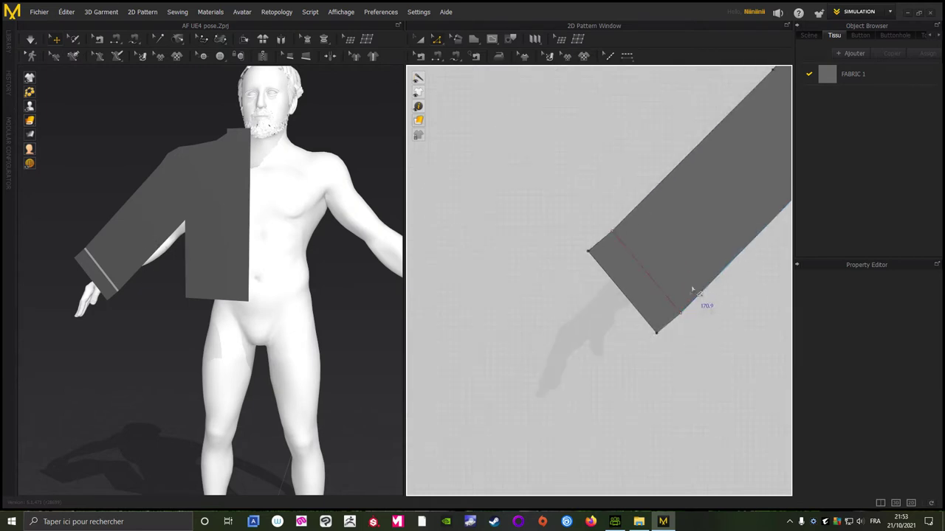
scroll(436, 279, "up", 2)
scroll(458, 308, "up", 1)
scroll(539, 288, "up", 3)
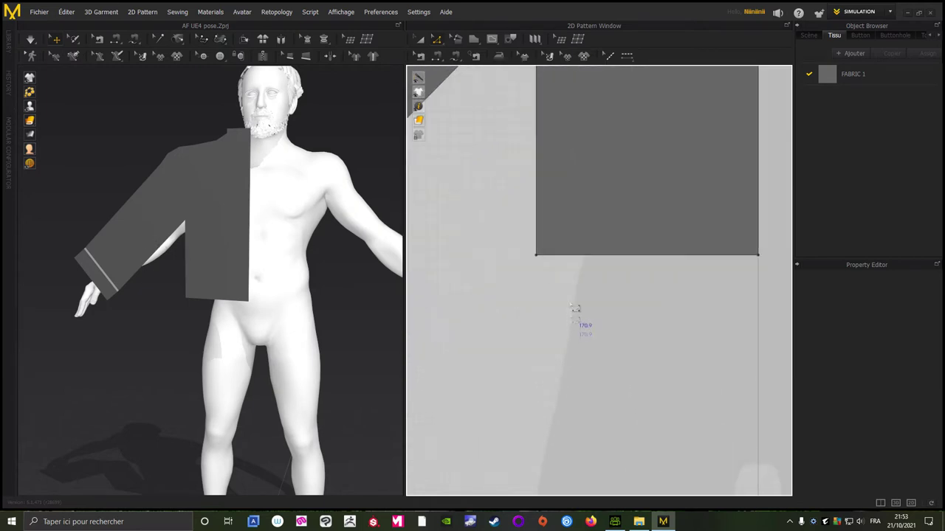
left_click(569, 256)
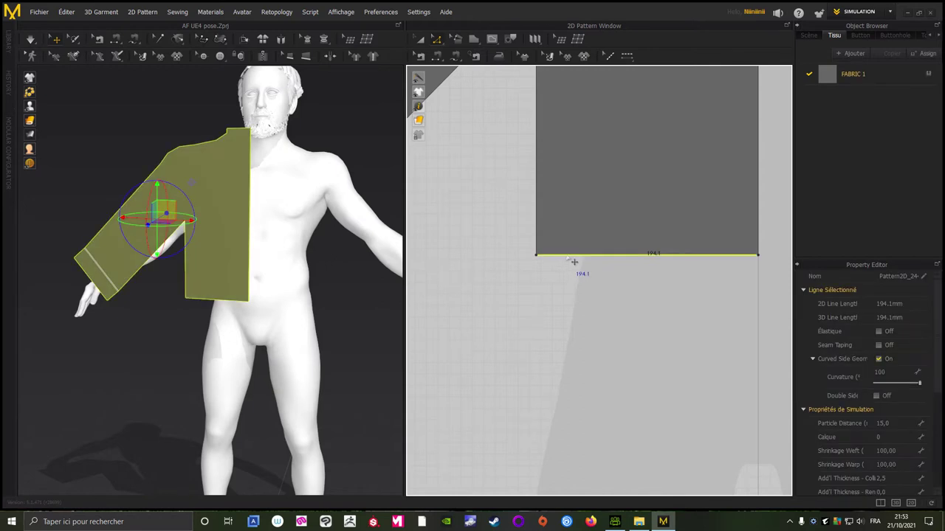
right_click(566, 257)
left_click(588, 336)
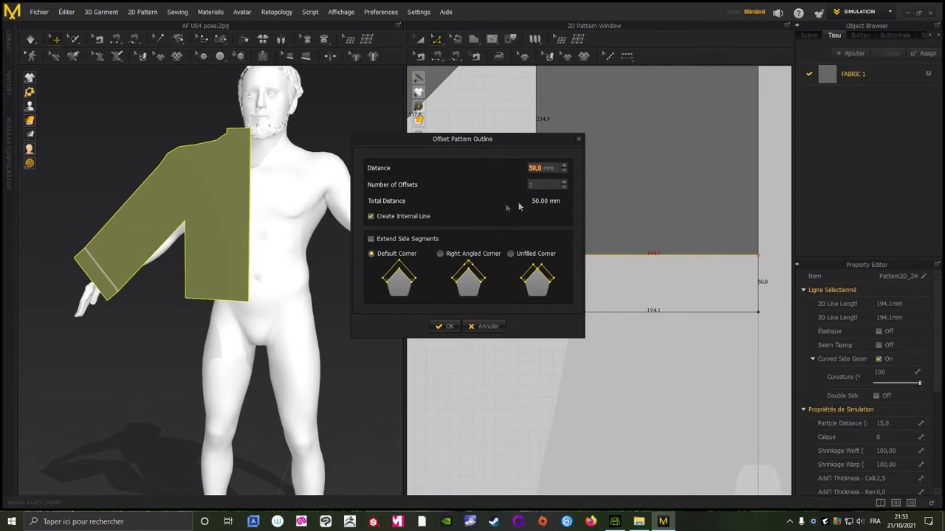
left_click(445, 326)
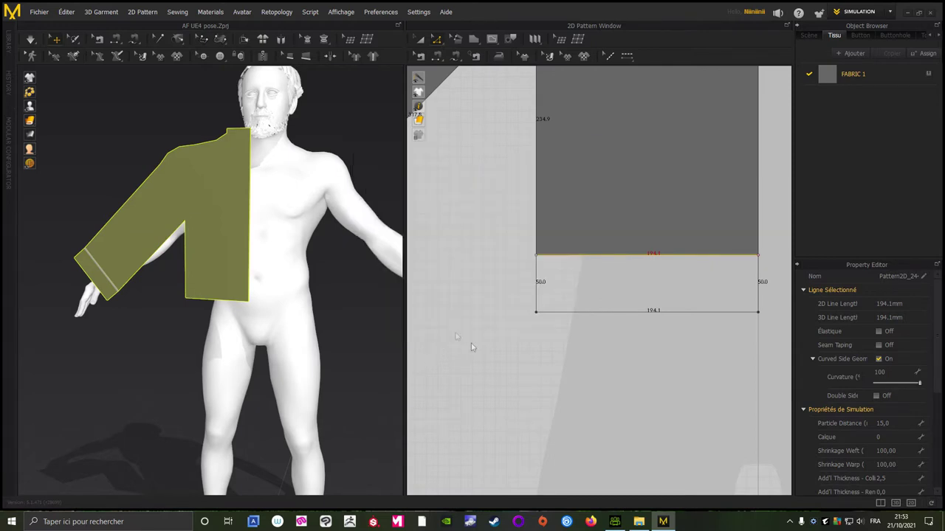
left_click(525, 375)
- Bring the neckline into view and pull its top edge lower
scroll(498, 282, "down", 2)
scroll(509, 397, "down", 2)
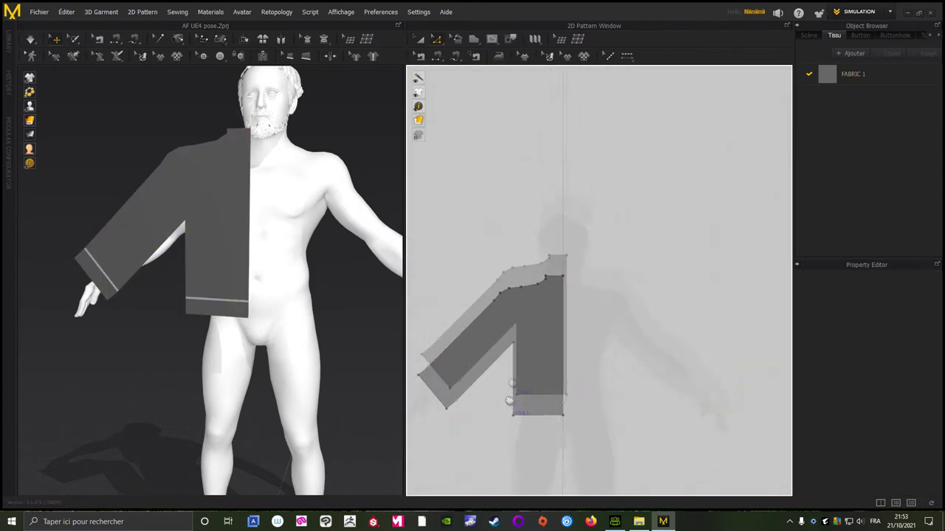
scroll(564, 274, "up", 5)
mouse_move(564, 274)
middle_mouse_down()
mouse_move(579, 464)
mouse_move(560, 413)
middle_mouse_up()
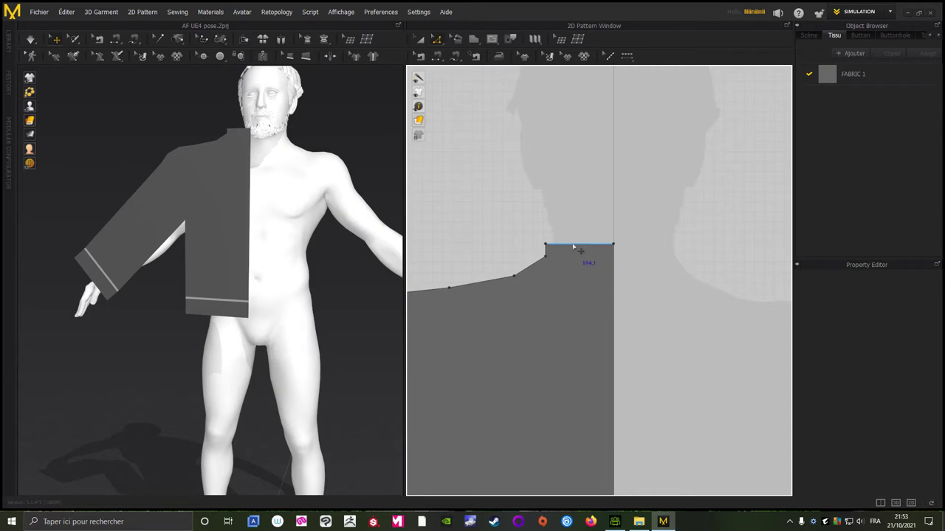
left_click_drag(572, 249, 575, 281)
scroll(574, 295, "up", 3)
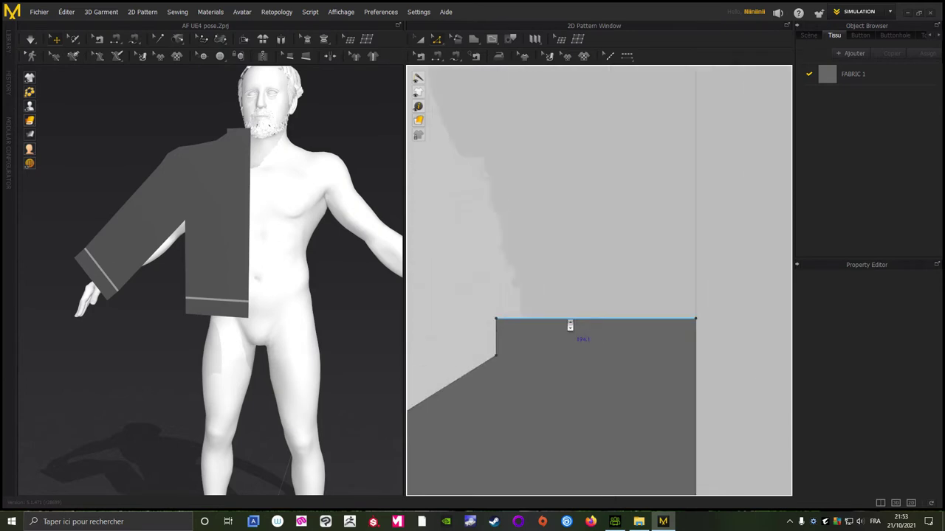
- Offset the neckline top edge outward by 20 mm, keeping the original as an internal line
left_click(569, 321)
right_click(569, 322)
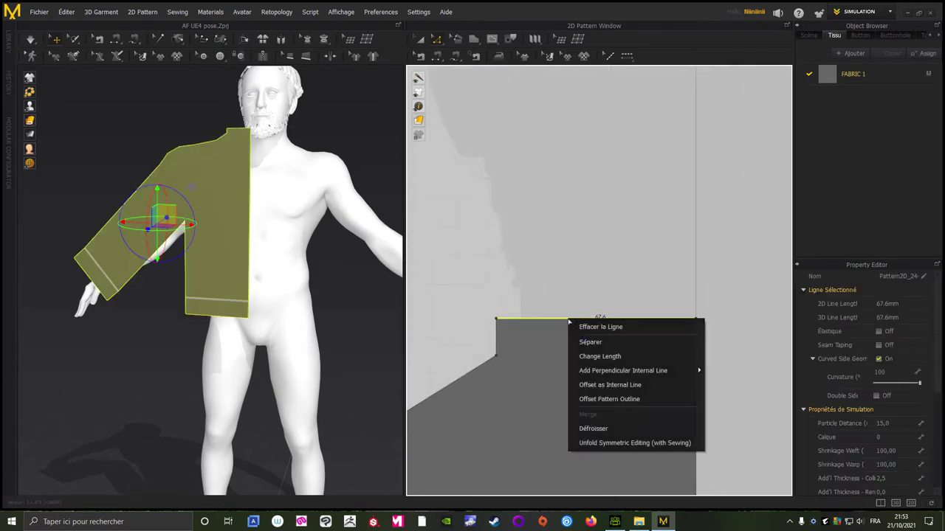
left_click(602, 399)
left_click_drag(478, 142, 354, 113)
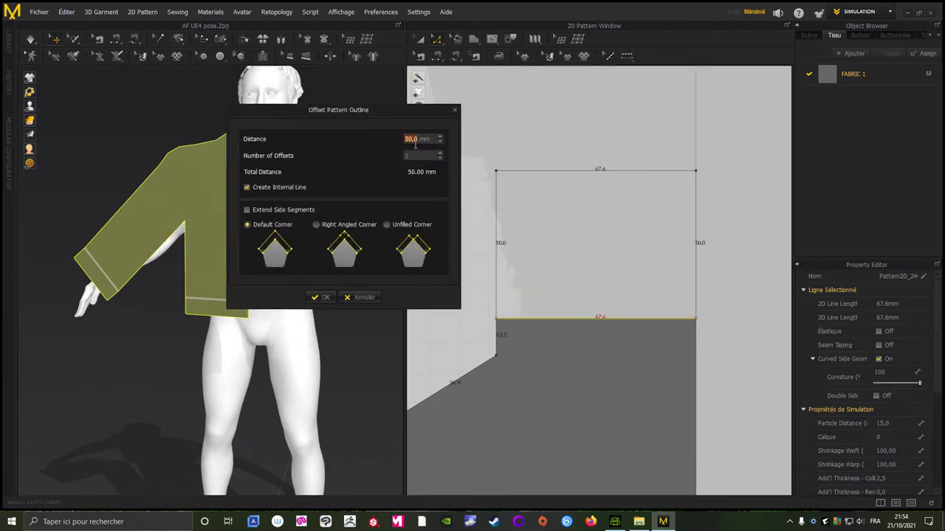
type("30")
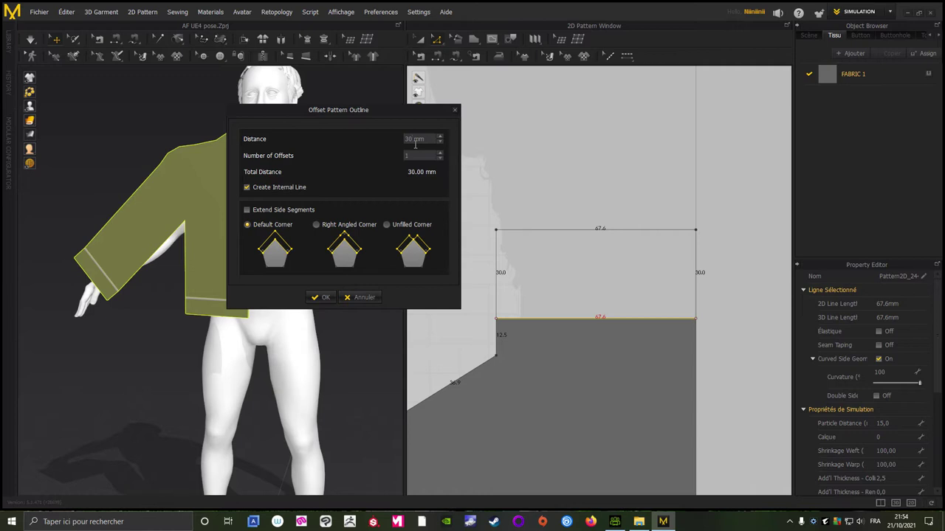
type("20")
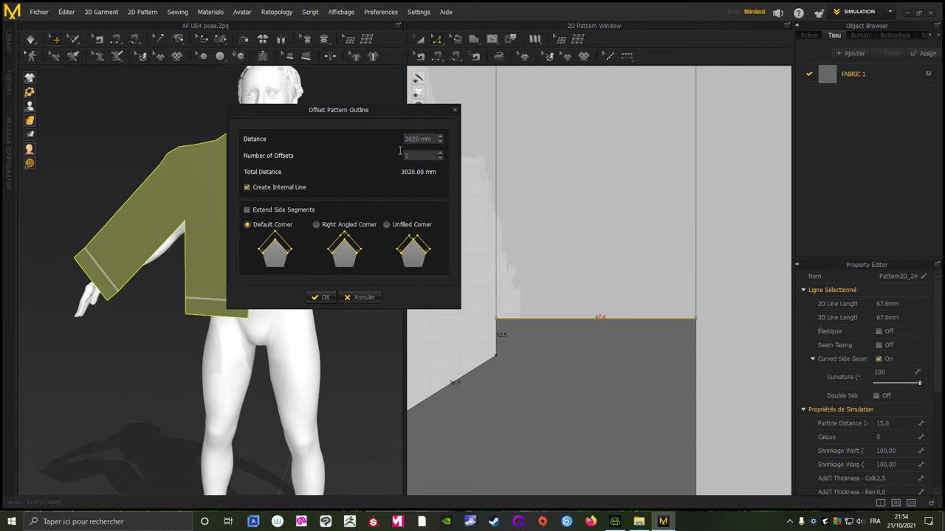
key("ctrl+a")
type("20")
key("Return")
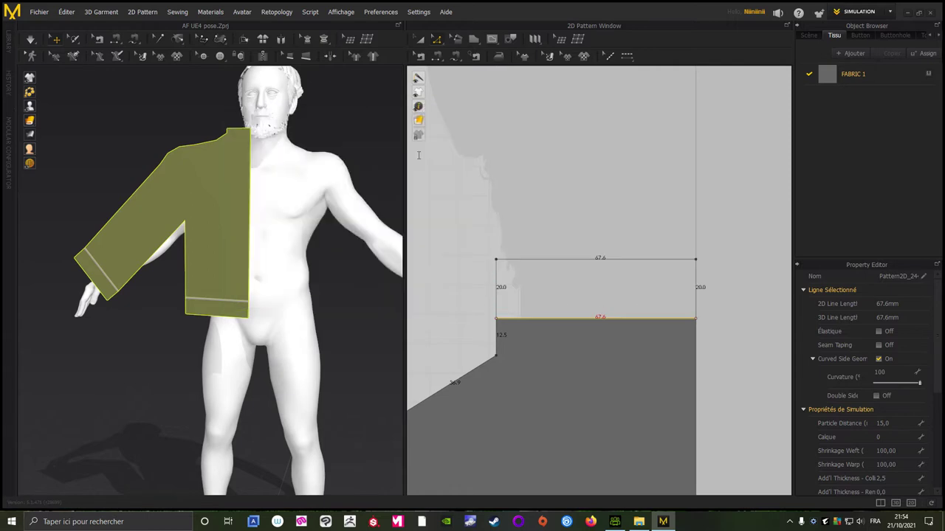
left_click(418, 155)
scroll(506, 238, "down", 2)
scroll(499, 249, "down", 2)
- Rename the garment fabric FABRIC 1 to Principal
scroll(561, 229, "down", 2)
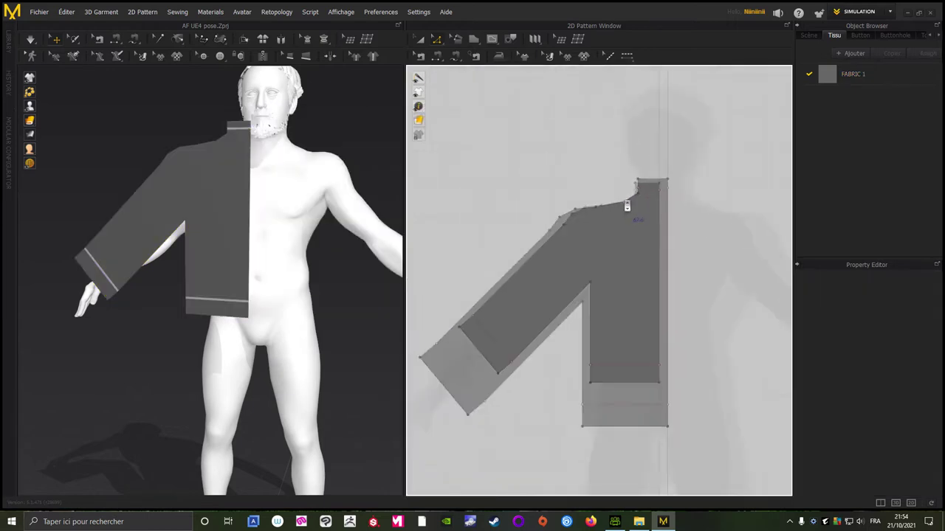
left_click(419, 38)
scroll(761, 254, "down", 1)
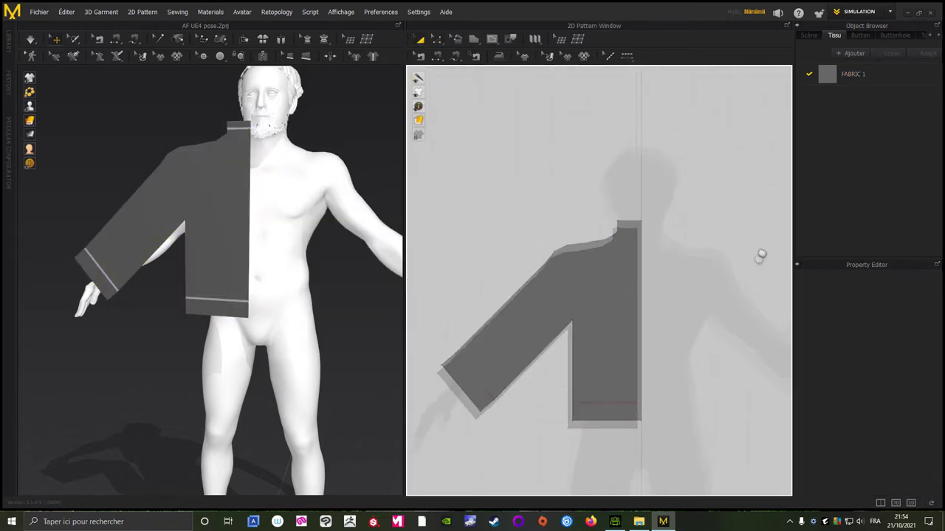
middle_click_drag(761, 255, 698, 215)
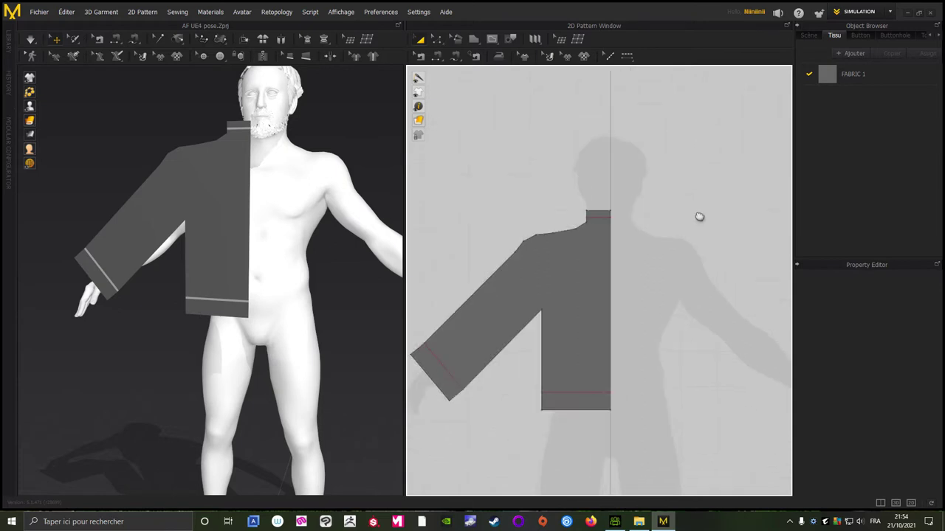
left_click(870, 75)
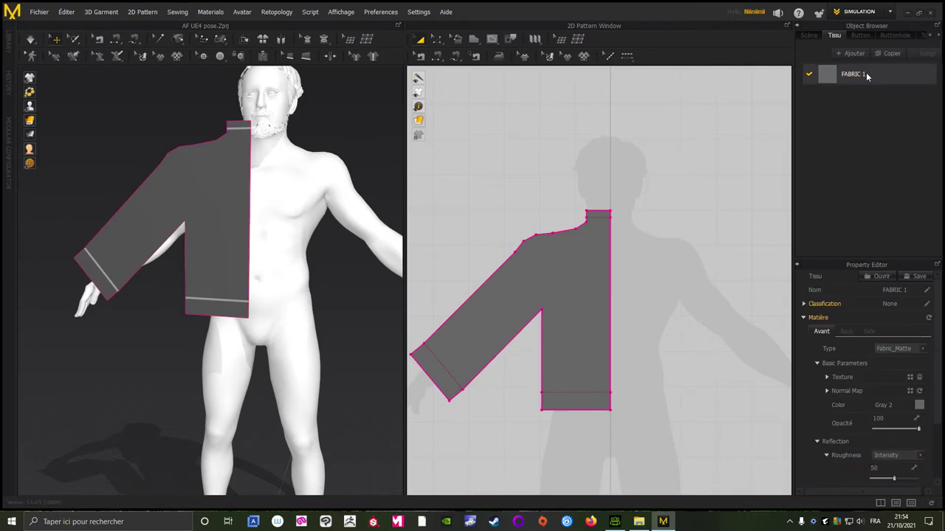
double_click(867, 74)
left_click_drag(871, 77, 839, 81)
type("Principal")
key("Return")
- Add a new fabric and name it Secondary
left_click(858, 53)
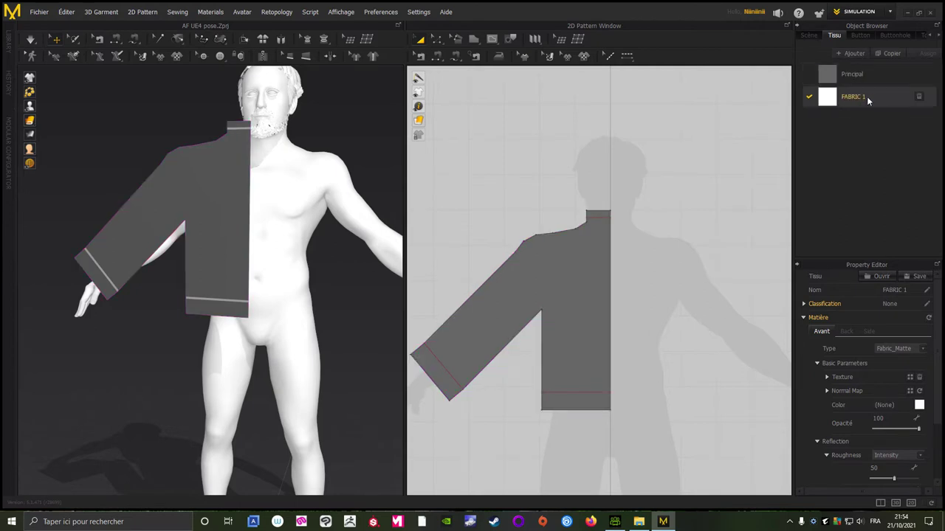
double_click(865, 97)
type("s")
key("Return")
left_click(849, 76)
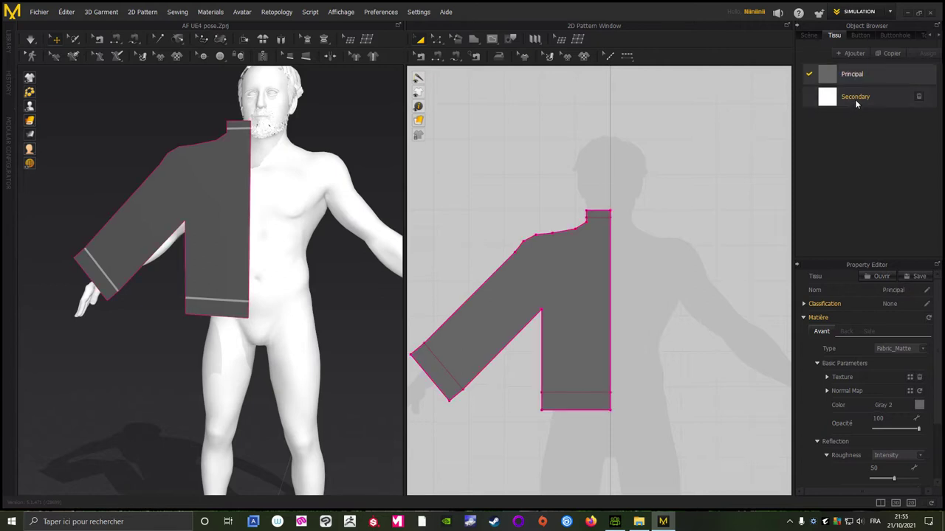
left_click(854, 98)
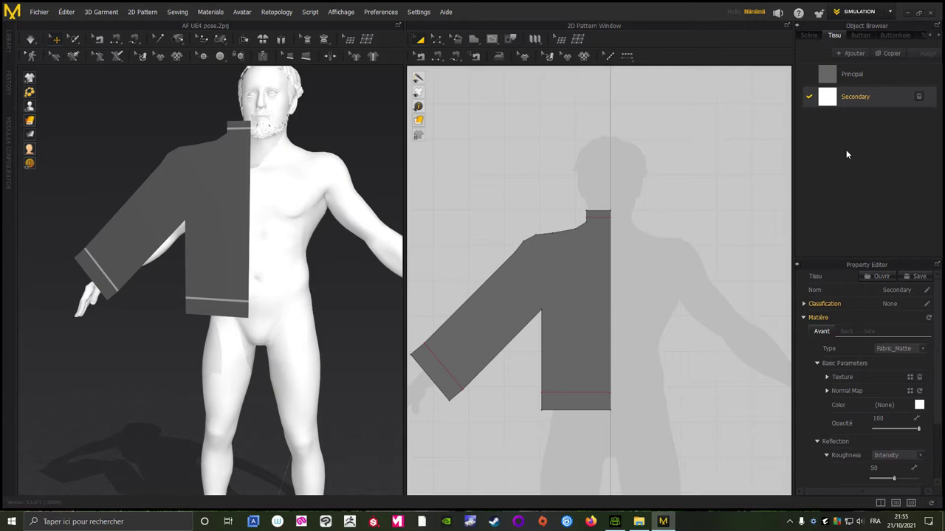
- Set the Secondary fabric's colour to Orange 2
left_click(919, 406)
left_click(478, 317)
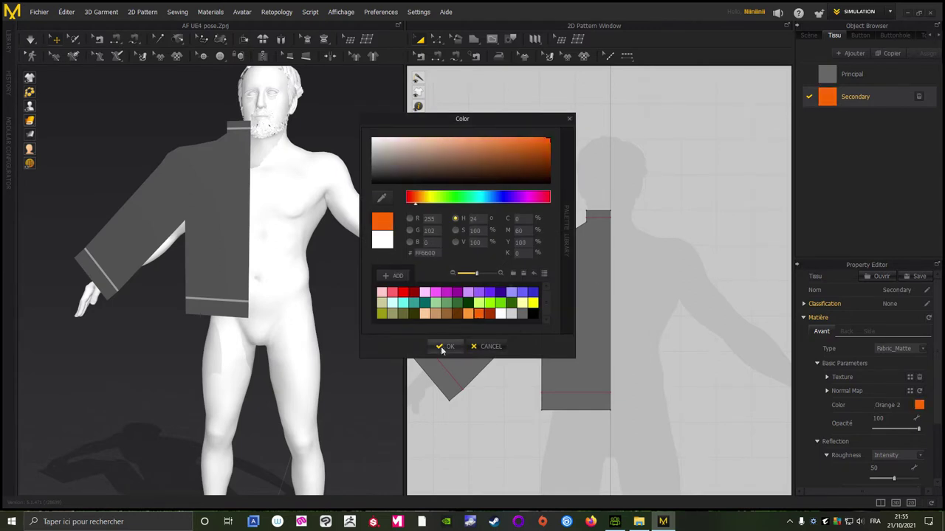
left_click(443, 346)
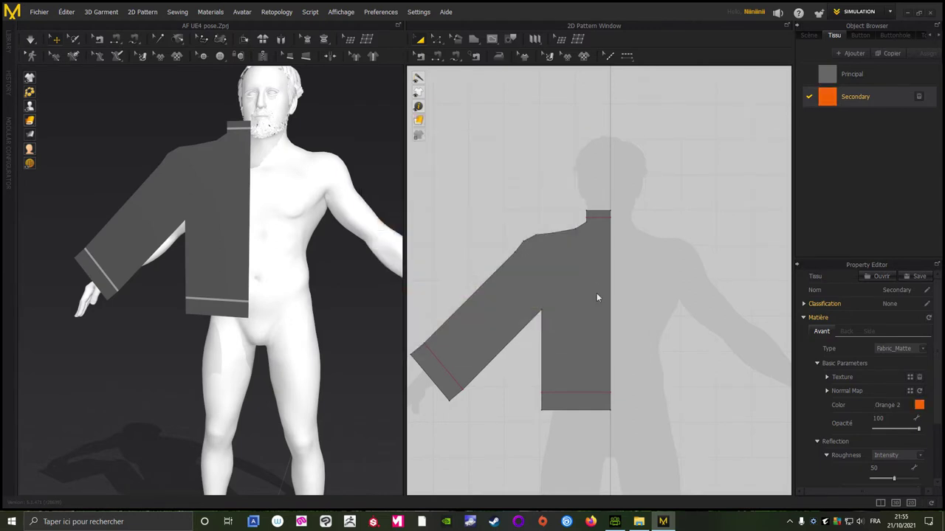
left_click(369, 180)
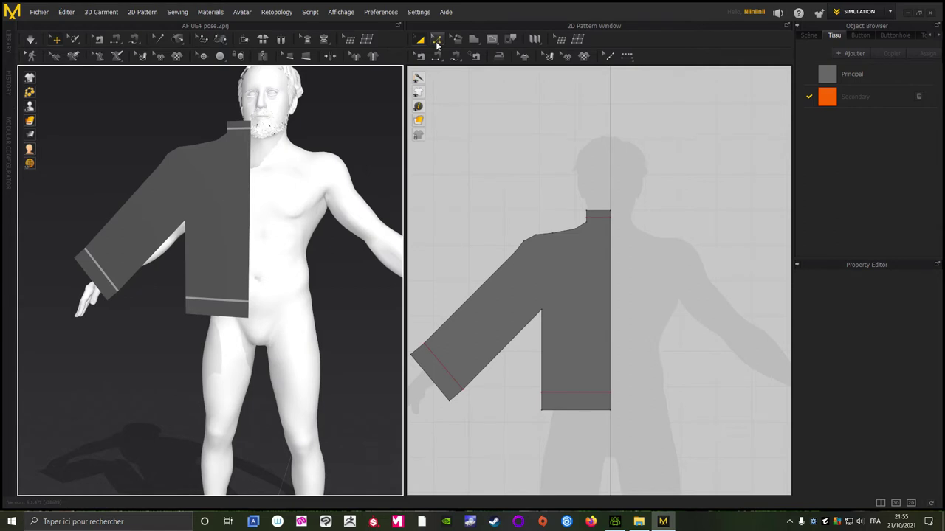
- Cut and sew the neck strip off the body along the neckline internal line
left_click(436, 43)
scroll(601, 173, "up", 3)
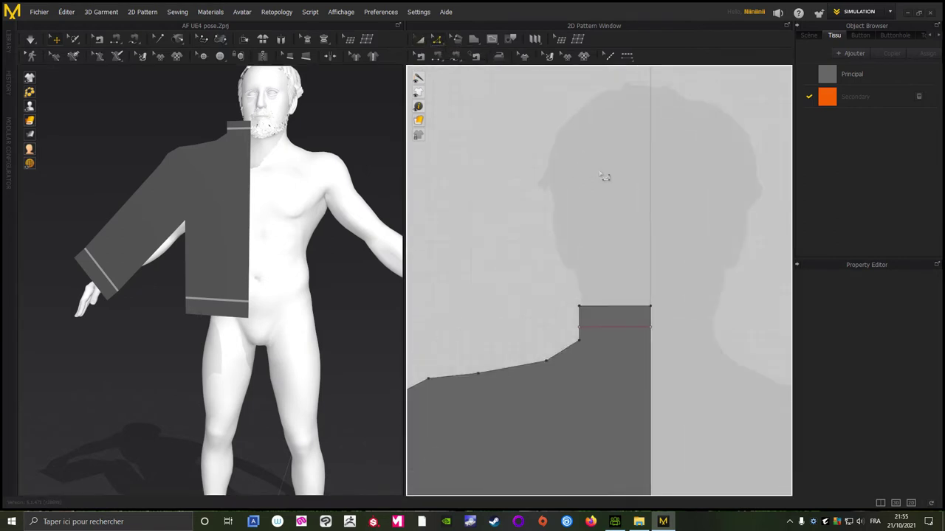
scroll(602, 173, "up", 2)
left_click(570, 136)
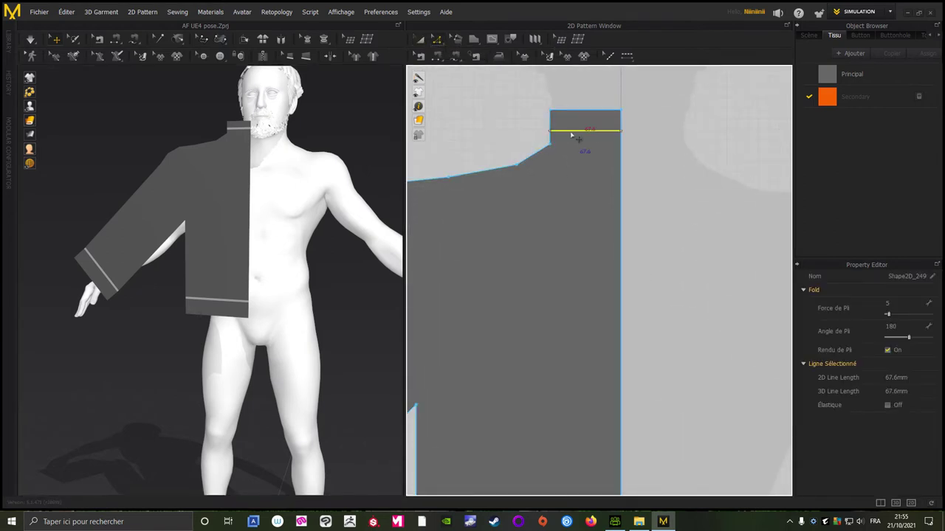
scroll(572, 137, "up", 1)
scroll(559, 286, "down", 2)
middle_click_drag(565, 289, 603, 331)
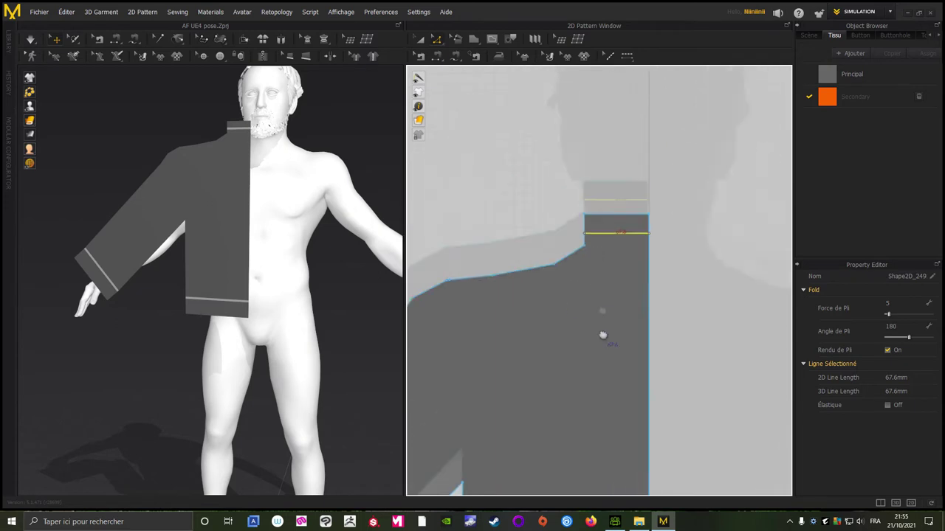
scroll(603, 331, "up", 2)
right_click(600, 265)
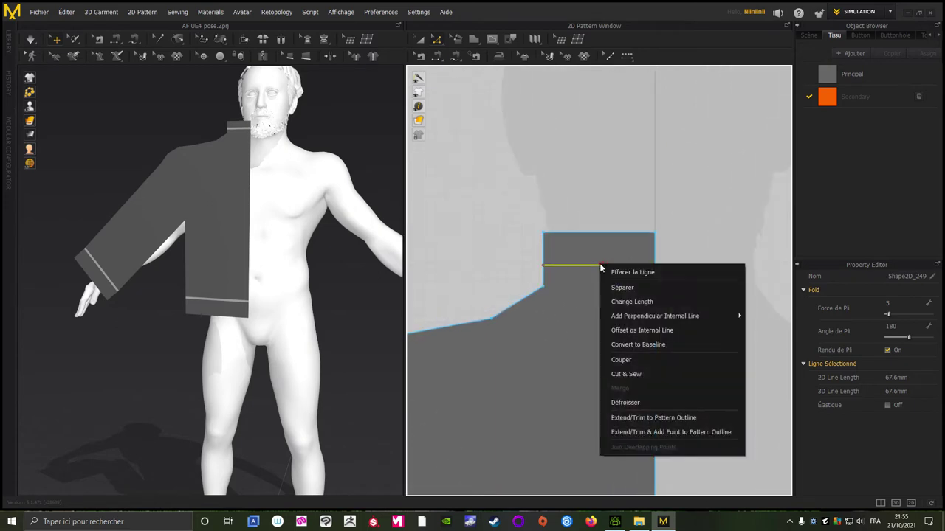
left_click(622, 375)
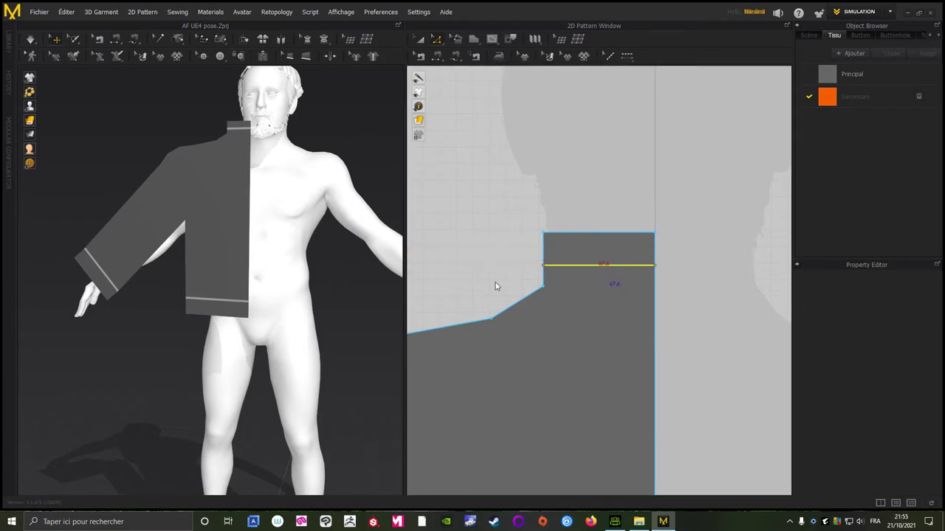
- Cut and sew the hem band and sleeve cuff off along their internal lines
scroll(591, 221, "up", 3)
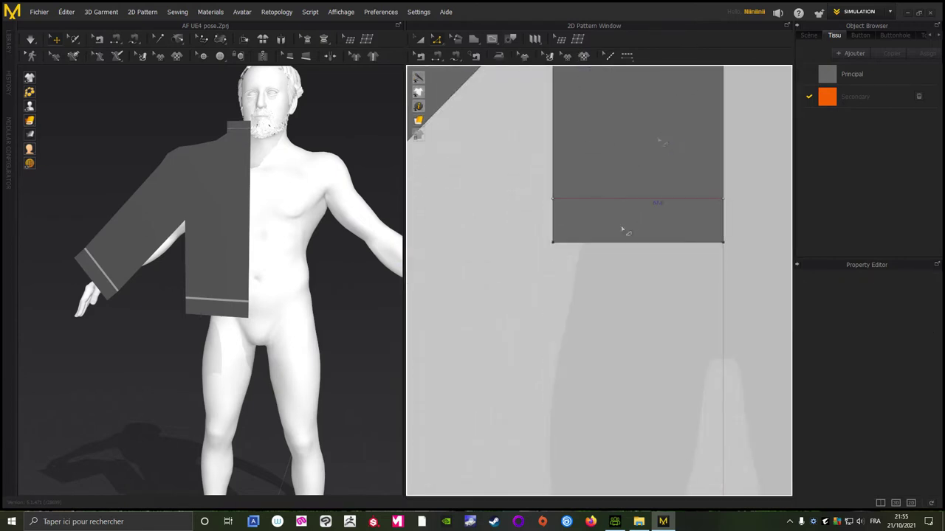
left_click(610, 201)
right_click(608, 199)
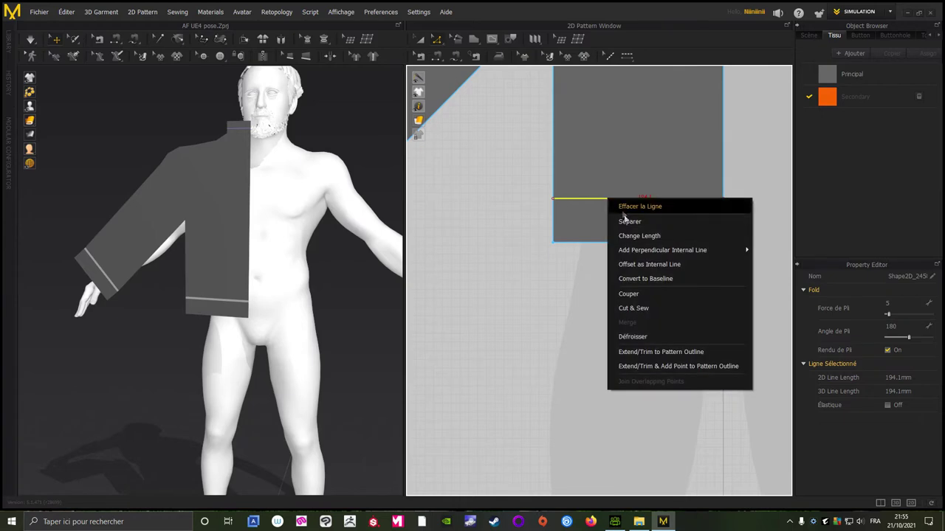
left_click(621, 309)
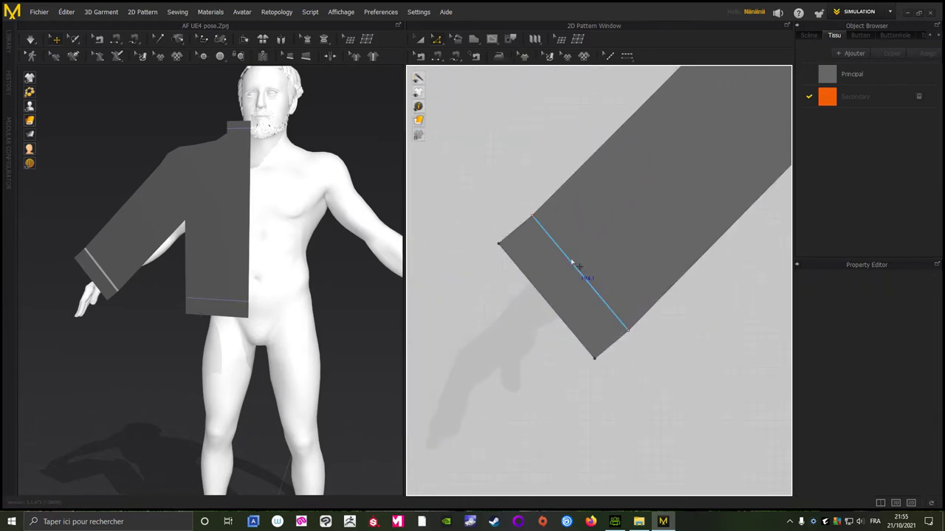
left_click(571, 263)
right_click(569, 258)
left_click(595, 361)
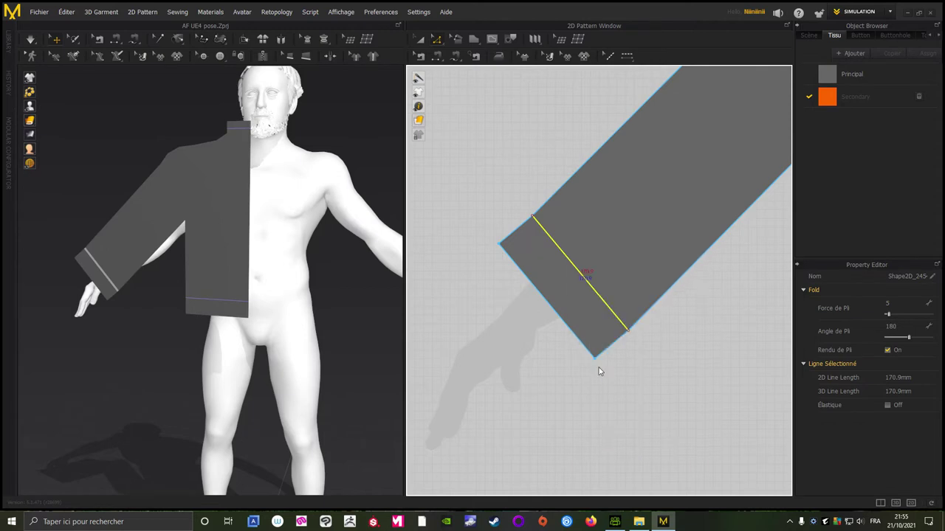
- Narrow the separated hem band to match the body pattern's width
left_click(417, 42)
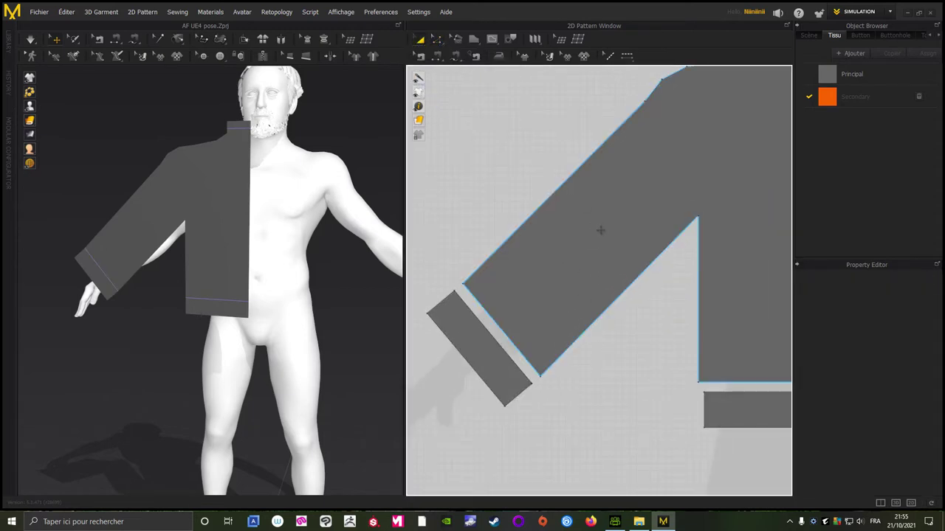
scroll(583, 251, "up", 5)
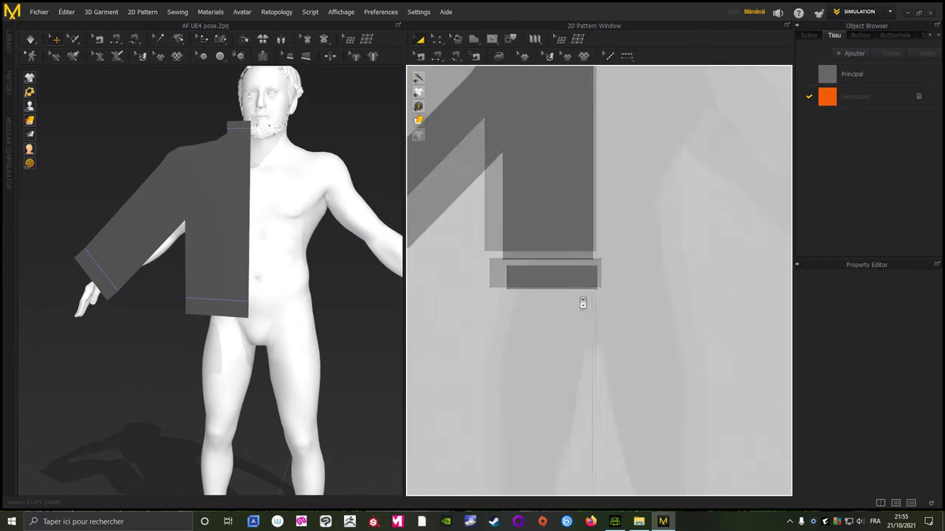
scroll(579, 297, "up", 2)
middle_click_drag(576, 295, 639, 357)
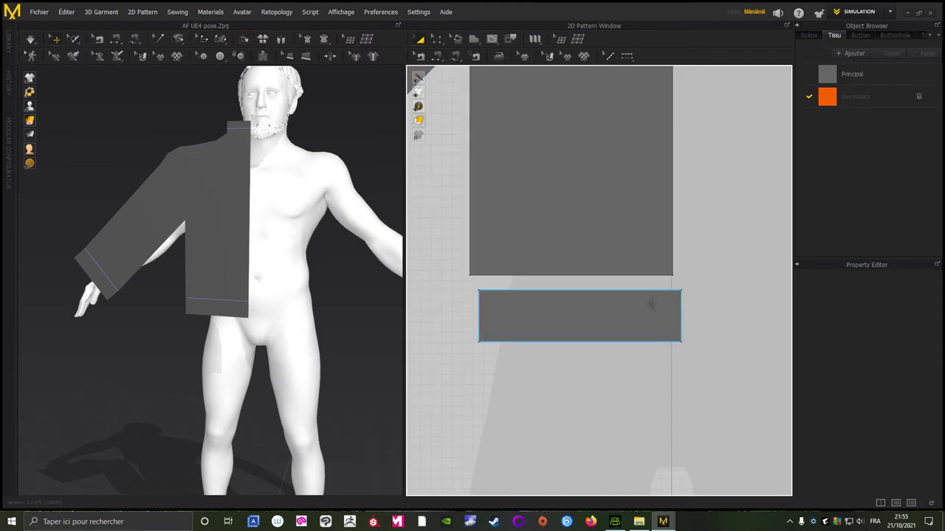
scroll(656, 305, "up", 2)
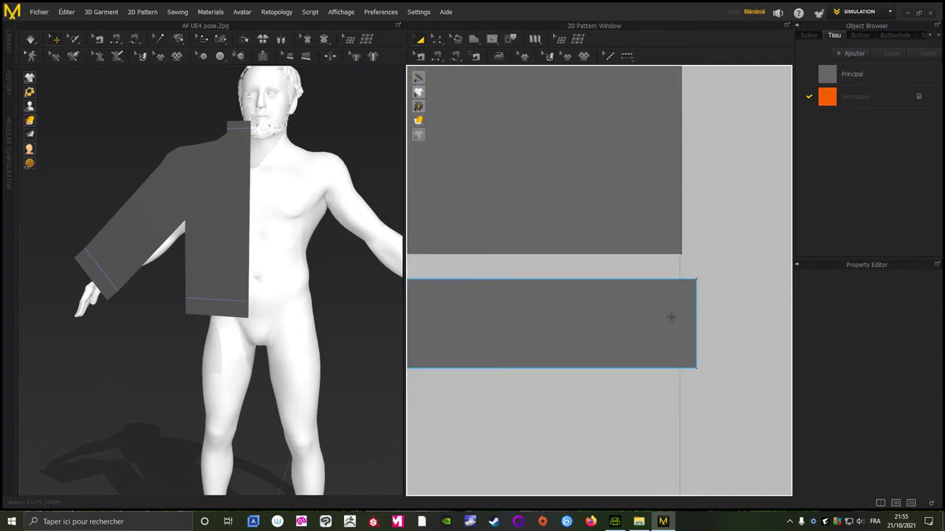
left_click(667, 317)
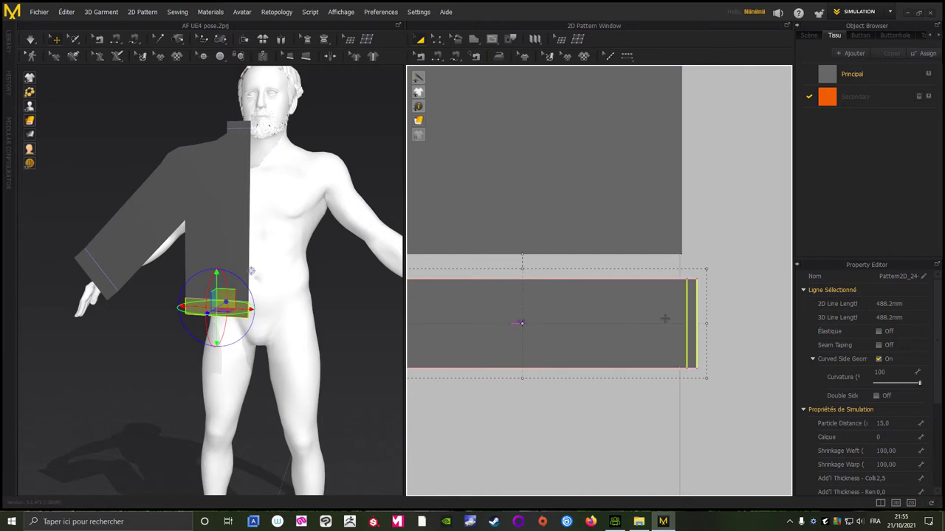
left_click_drag(658, 318, 683, 286)
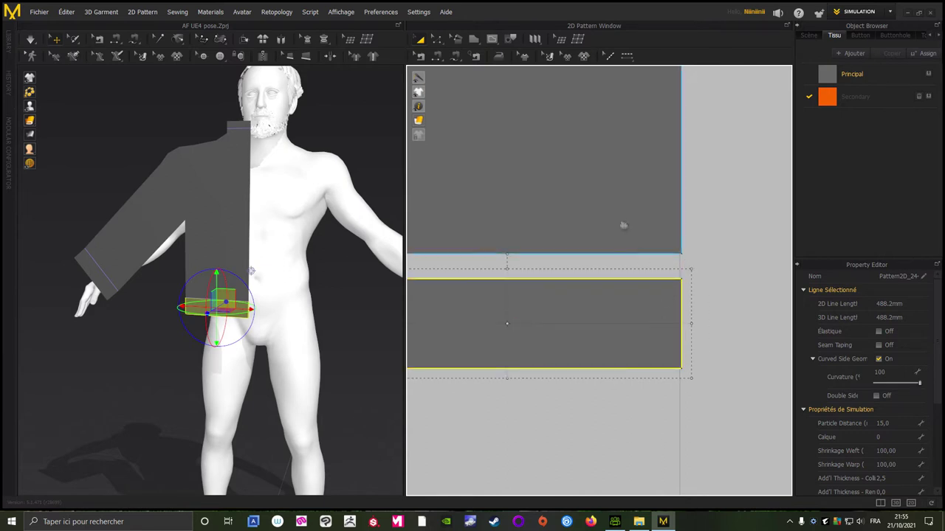
- Slide the collar rectangle left until it lines up with the body pattern's neckline edge
scroll(622, 223, "up", 5)
scroll(628, 251, "down", 5)
left_click(631, 251)
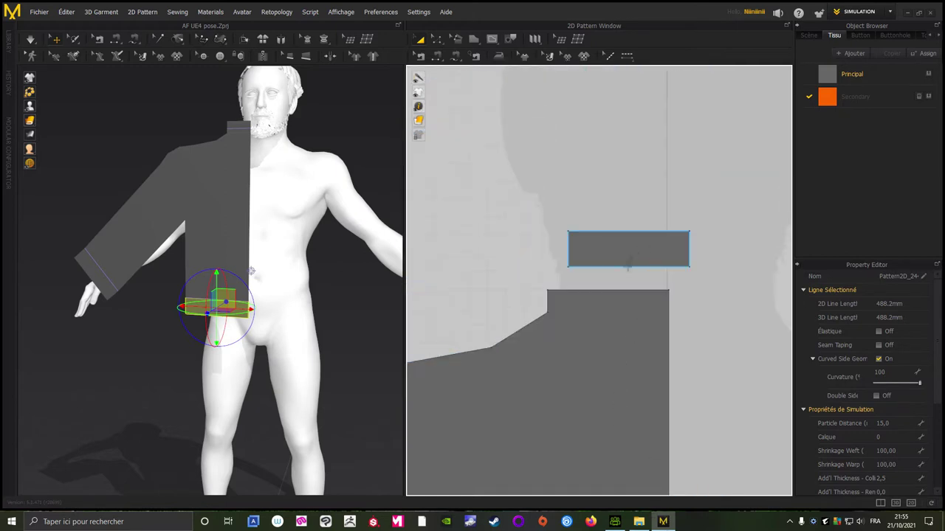
scroll(631, 254, "up", 2)
left_click_drag(654, 249, 650, 253)
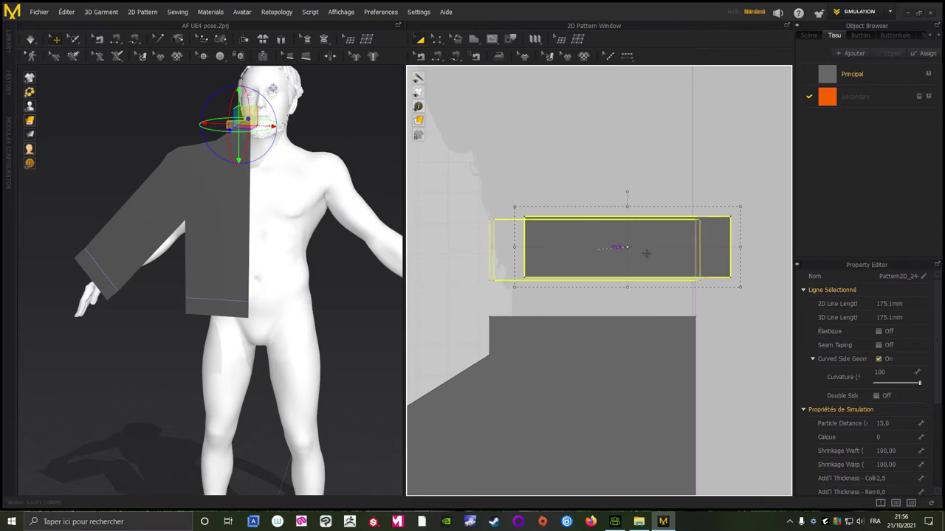
left_click_drag(643, 253, 608, 253)
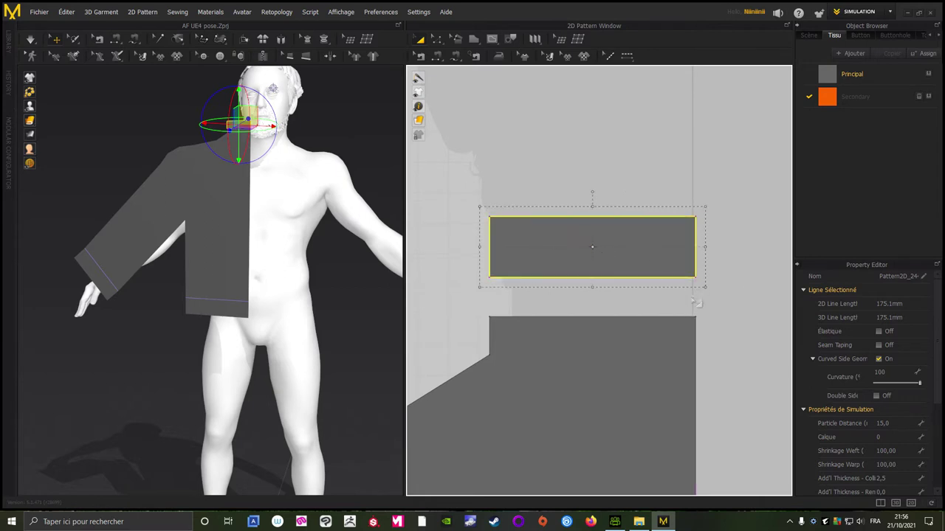
left_click_drag(615, 248, 614, 248)
scroll(613, 133, "down", 1)
scroll(612, 133, "down", 4)
scroll(612, 132, "down", 1)
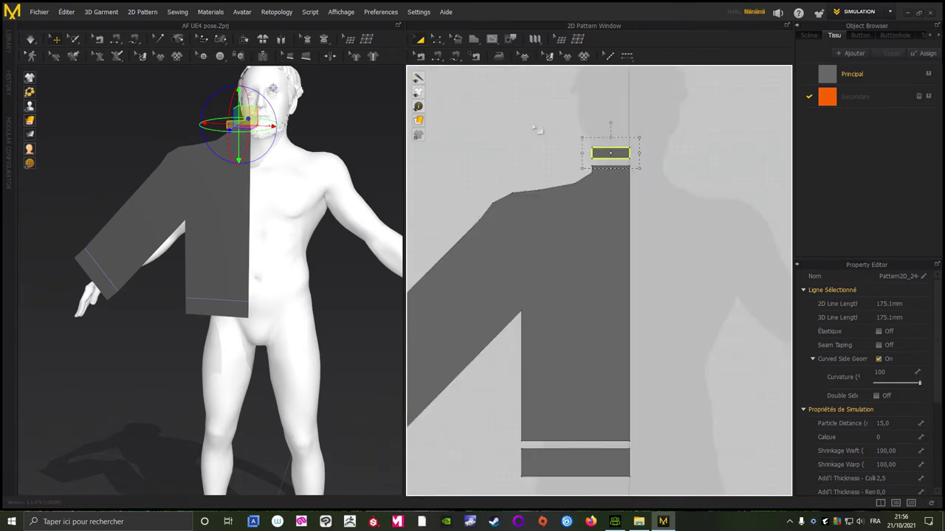
scroll(576, 141, "down", 2)
- Select the collar, hem band and sleeve cuff and assign them the Secondary fabric
left_click(528, 176)
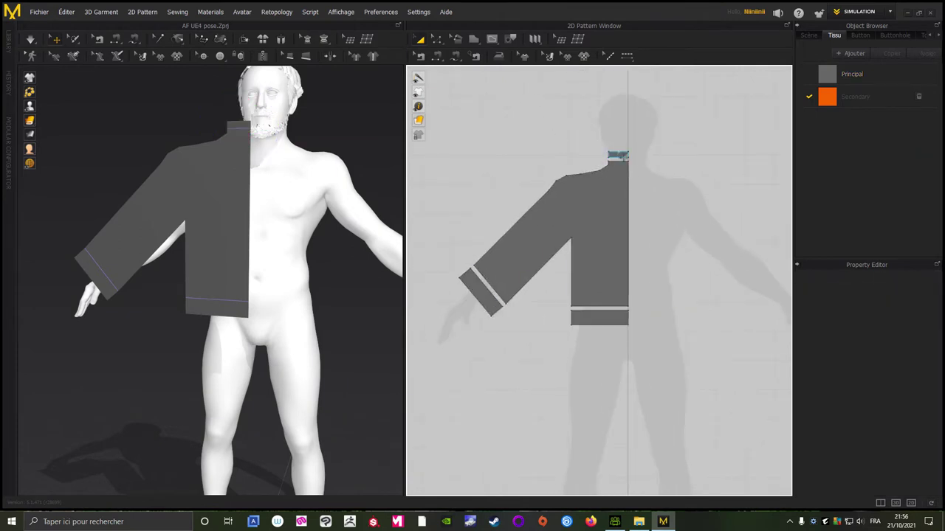
left_click(619, 155)
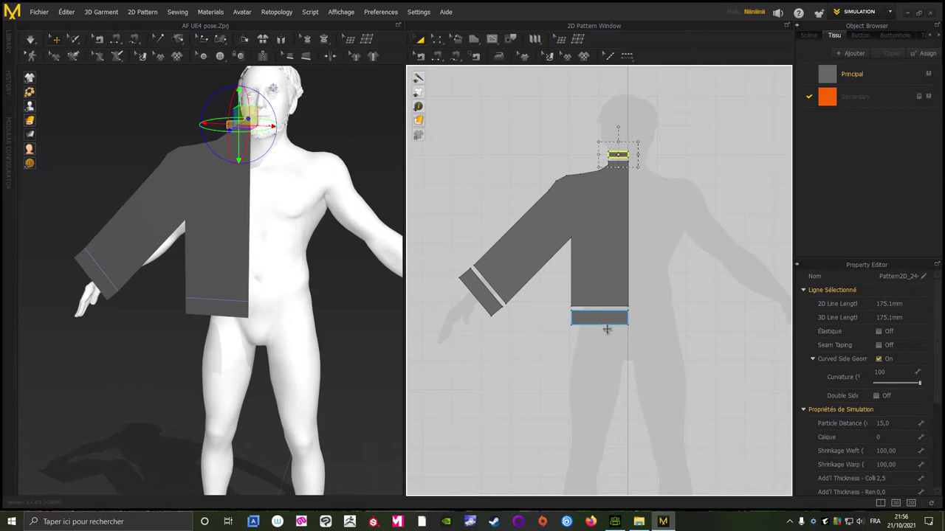
left_click(605, 324, "shift")
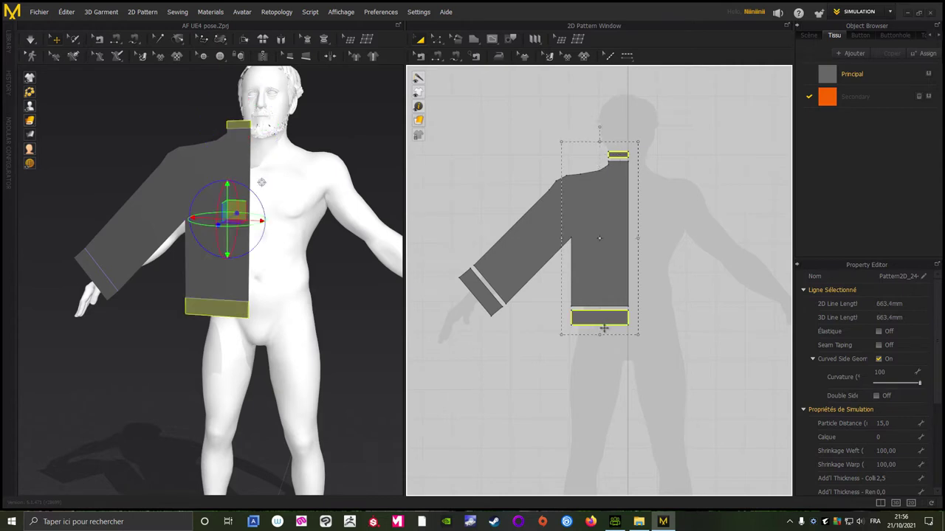
left_click(484, 294, "shift")
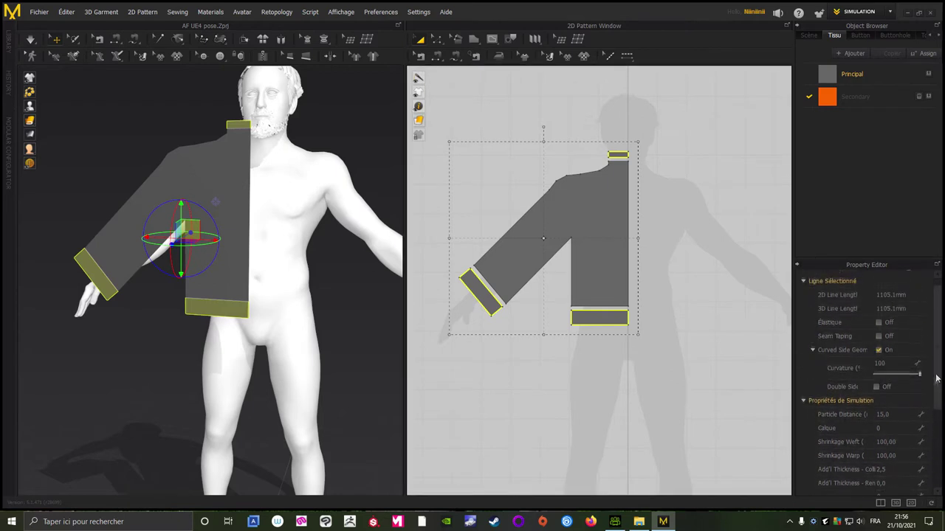
scroll(928, 326, "down", 3)
scroll(928, 401, "down", 2)
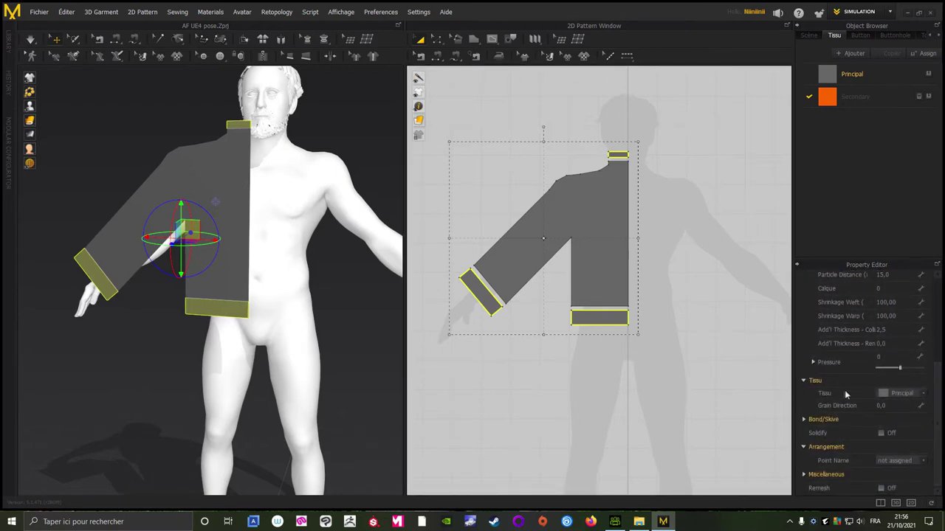
left_click(920, 396)
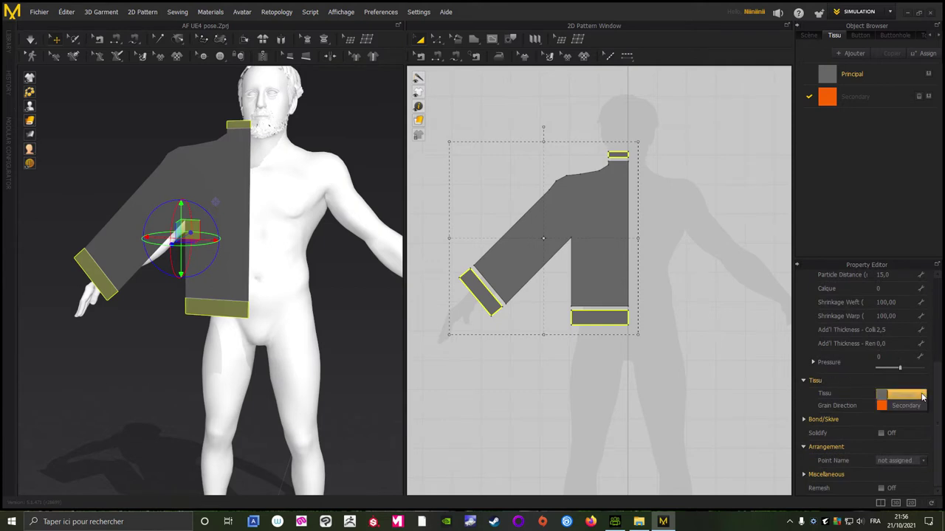
left_click(911, 406)
left_click(632, 214)
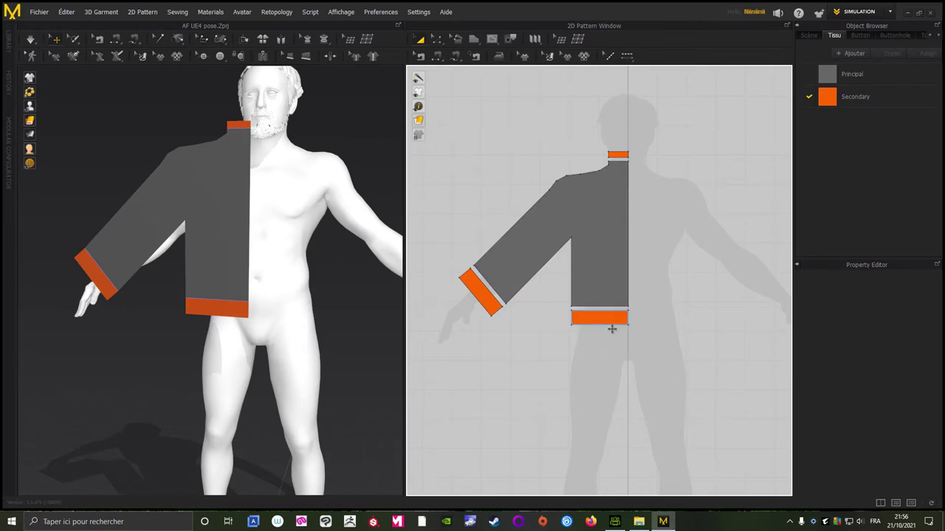
- Give the collar, hem band and cuff a 3,0 render thickness and enable Remesh
scroll(665, 156, "down", 1)
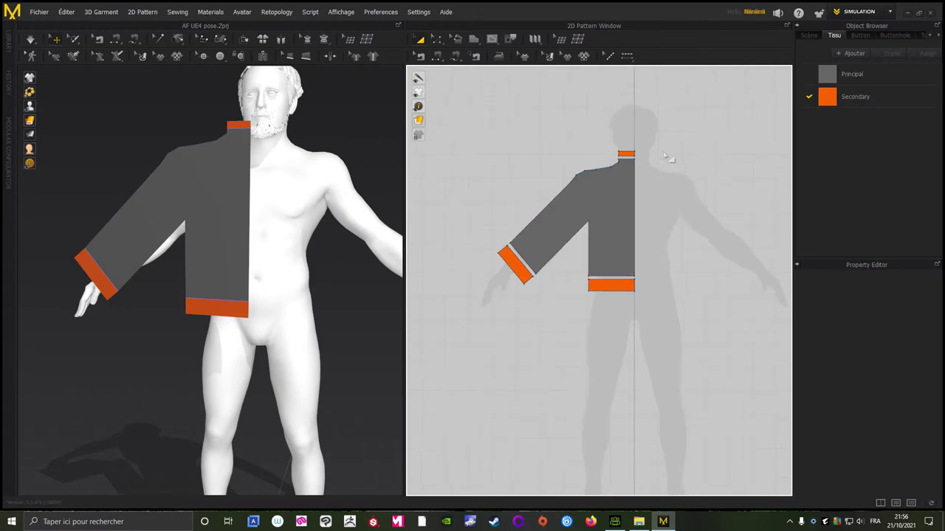
left_click(626, 154)
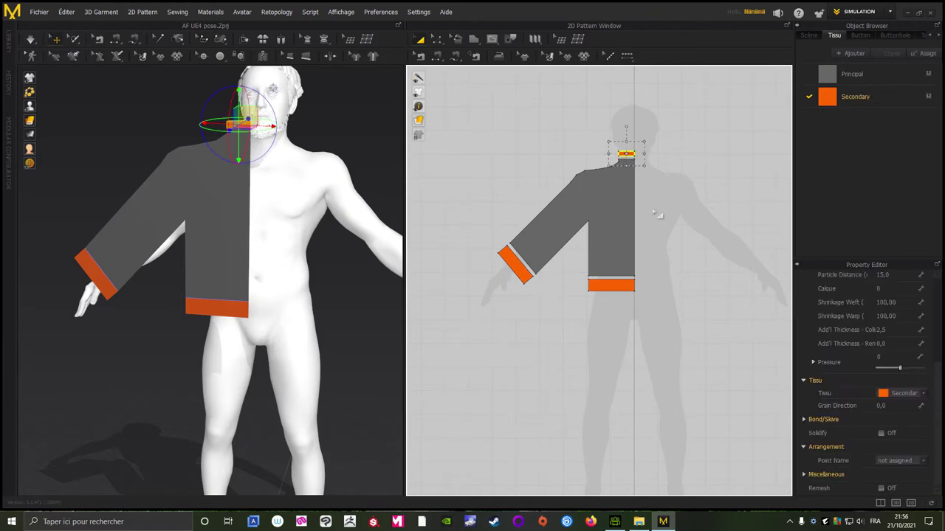
scroll(696, 235, "up", 2)
scroll(677, 230, "down", 1)
left_click(588, 311, "shift")
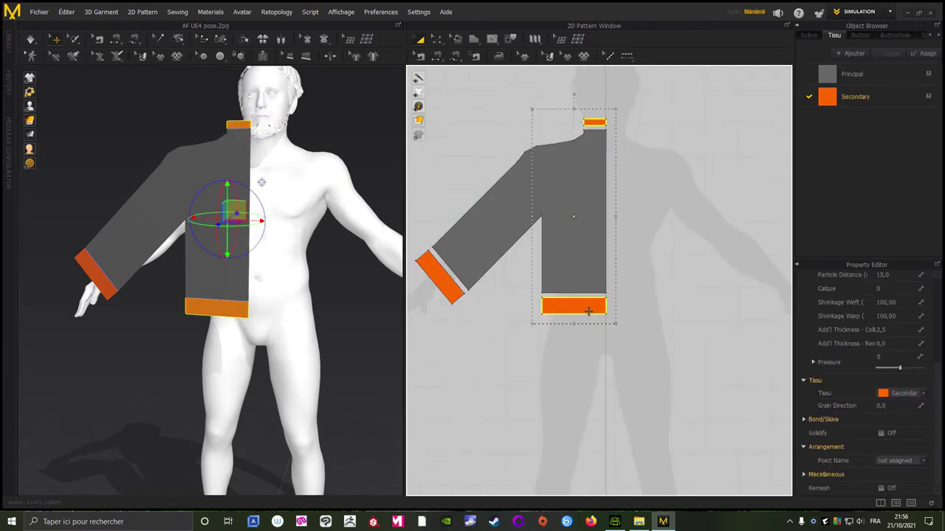
left_click(437, 279, "shift")
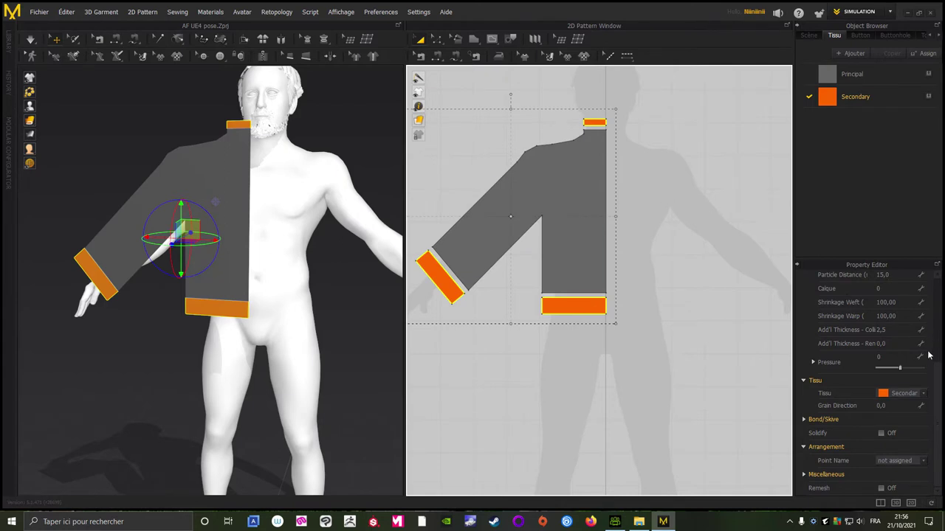
scroll(915, 353, "up", 1)
scroll(870, 346, "up", 2)
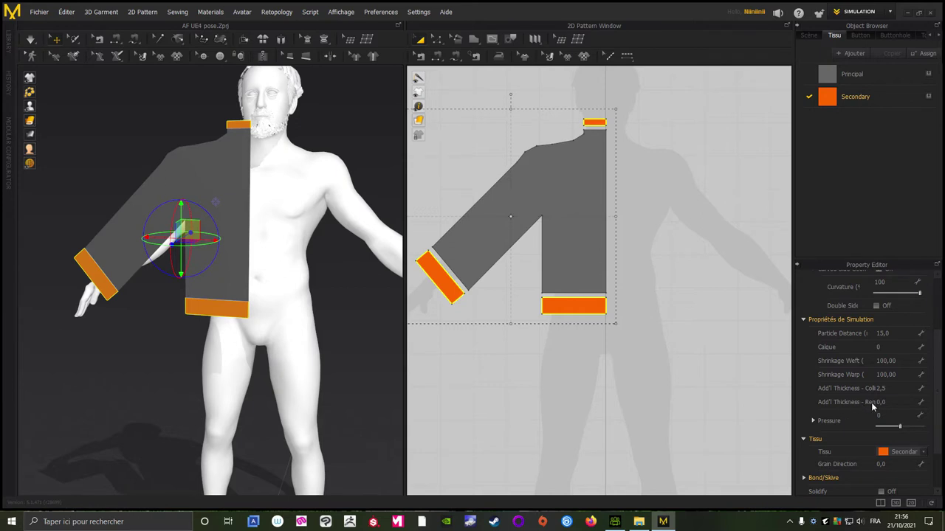
left_click(883, 403)
type("3")
key("Return")
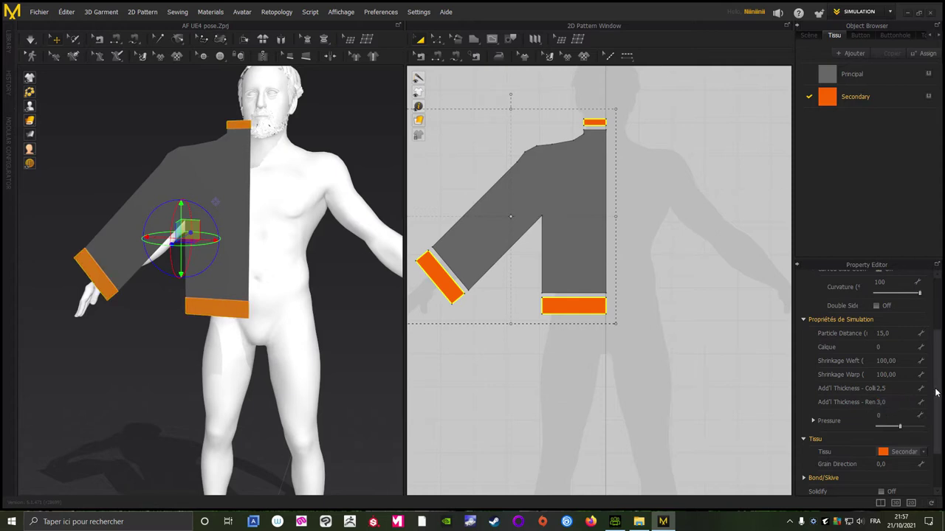
scroll(935, 393, "down", 3)
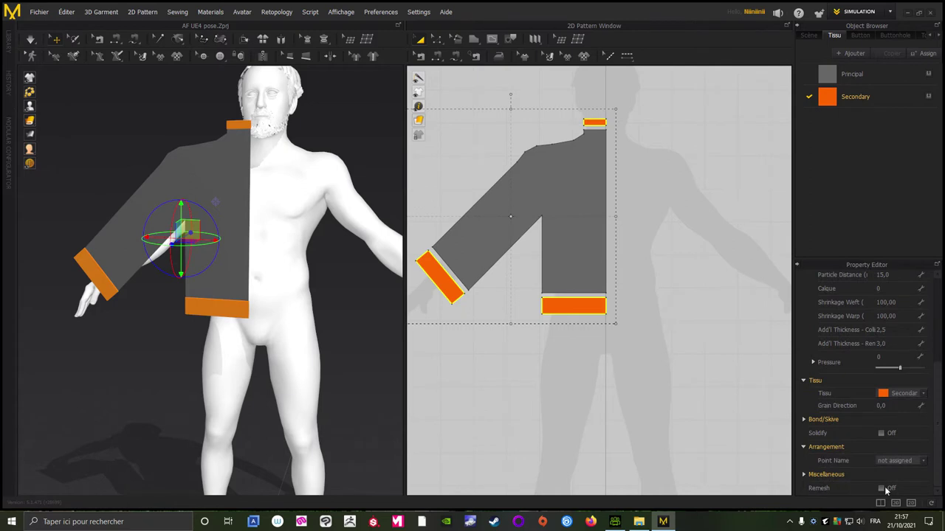
left_click(881, 488)
- Enable Remesh on the main body and sleeve pattern
left_click(742, 261)
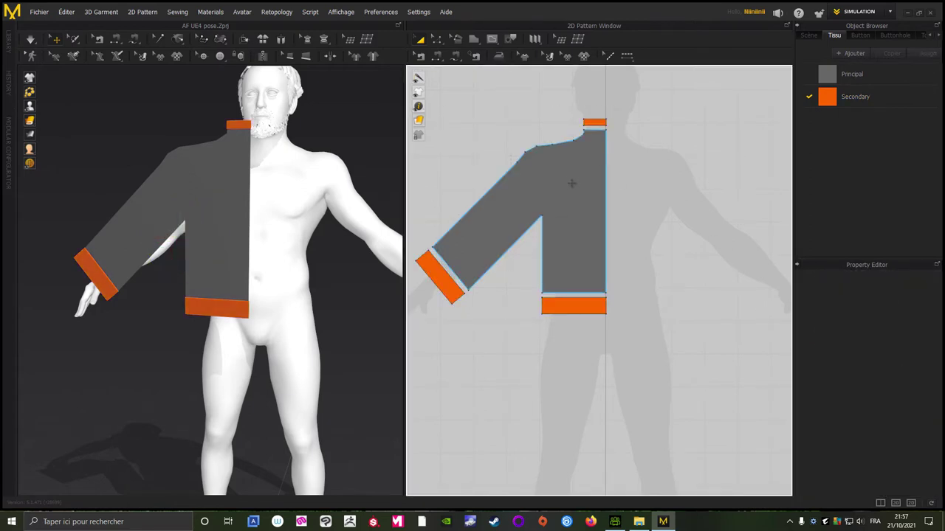
left_click(572, 183)
left_click(633, 191)
left_click(571, 178)
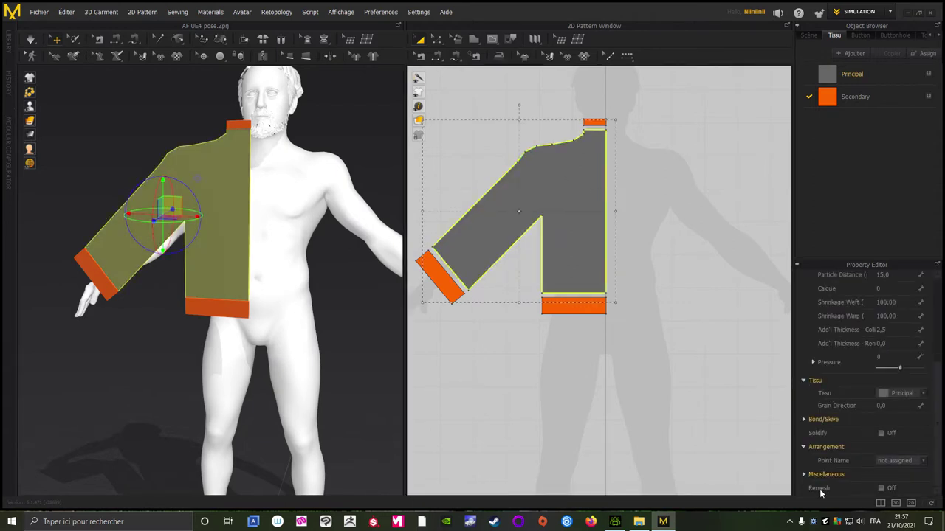
left_click(879, 489)
- Orbit the 3D view around the arm and return to the front view to check the bands
scroll(864, 339, "up", 1)
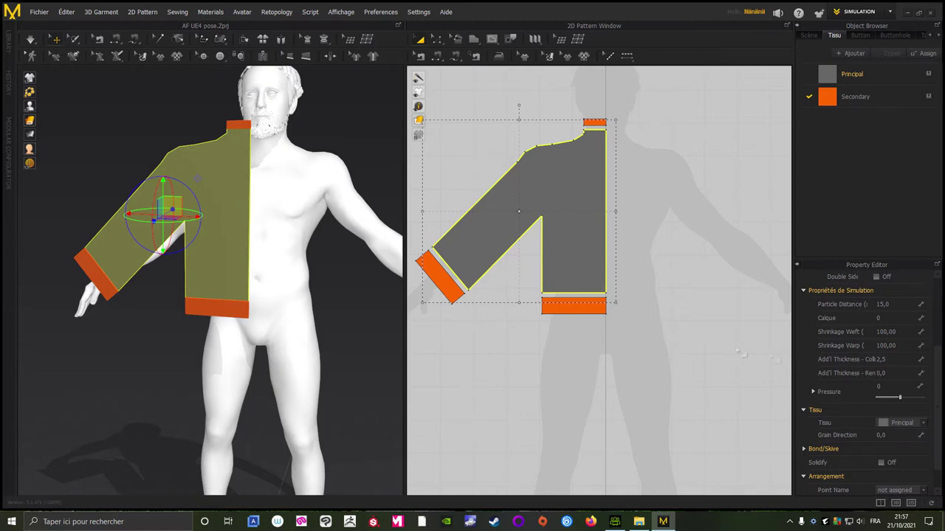
left_click(740, 354)
middle_click_drag(650, 296, 650, 374)
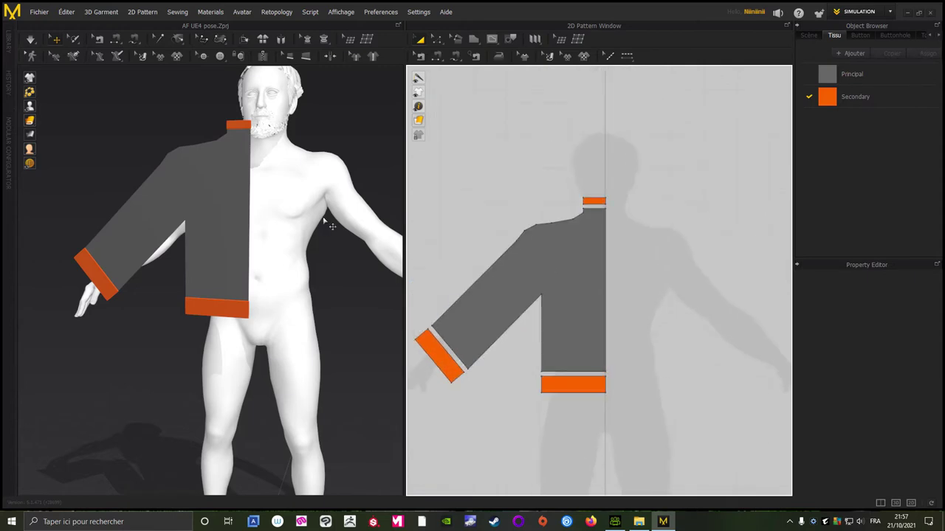
scroll(331, 224, "up", 3)
scroll(342, 249, "up", 2)
scroll(206, 333, "up", 2)
scroll(161, 363, "up", 2)
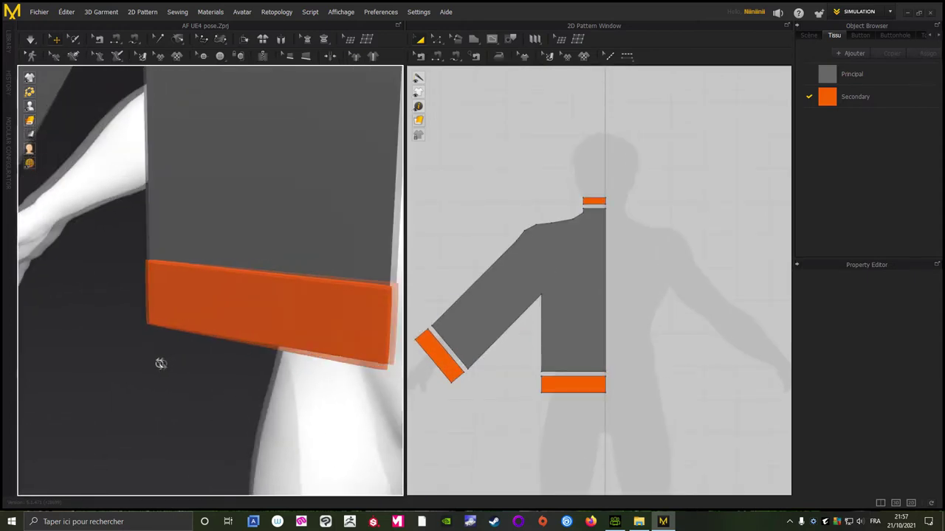
right_click_drag(160, 363, 116, 350)
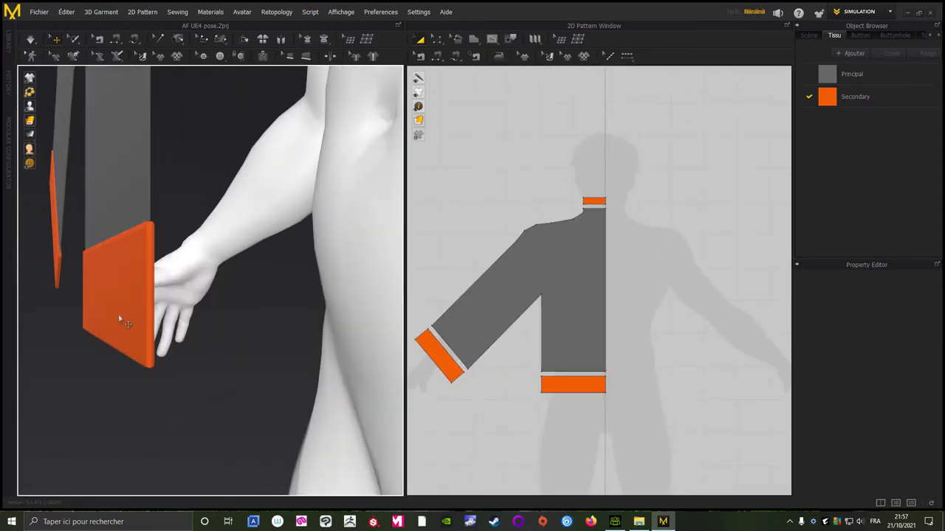
mouse_move(160, 241)
right_mouse_down()
mouse_move(226, 262)
mouse_move(224, 289)
right_mouse_up()
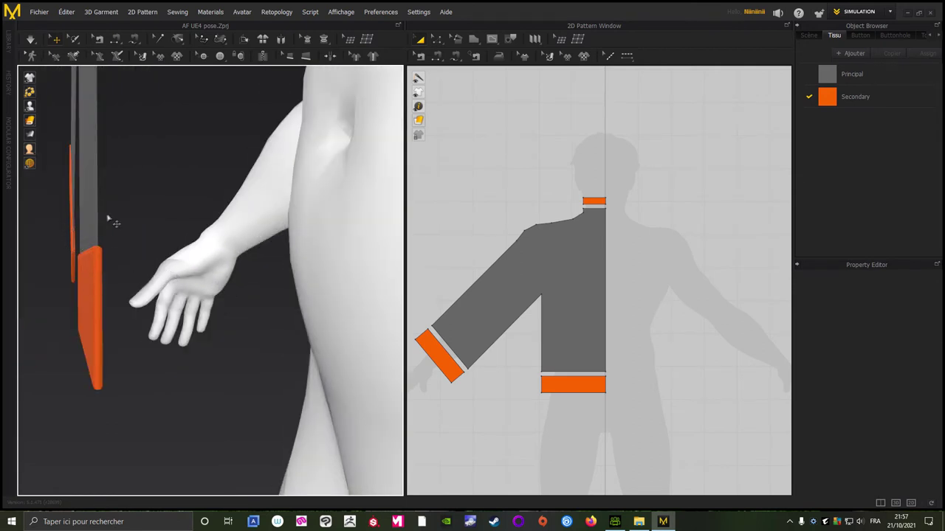
scroll(148, 379, "down", 3)
scroll(184, 355, "down", 3)
scroll(202, 348, "down", 2)
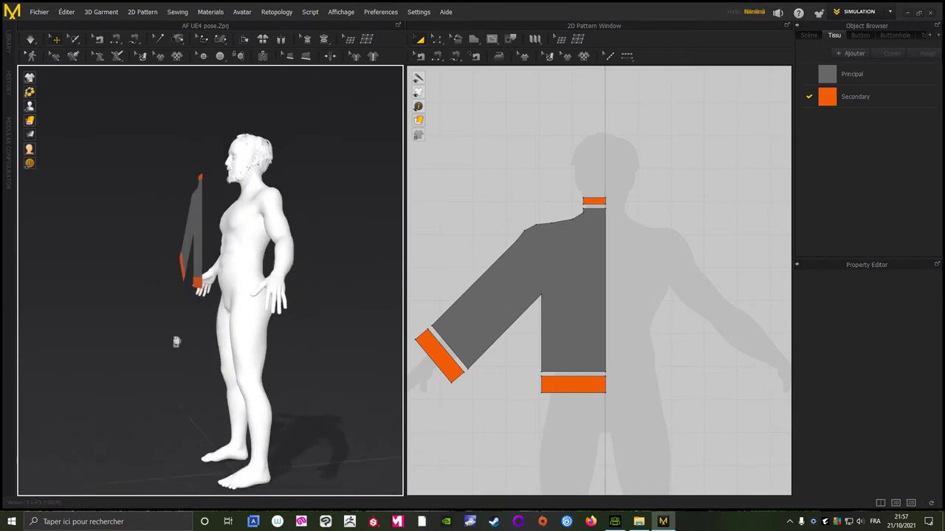
key("2")
right_click_drag(522, 226, 544, 186)
scroll(579, 143, "down", 2)
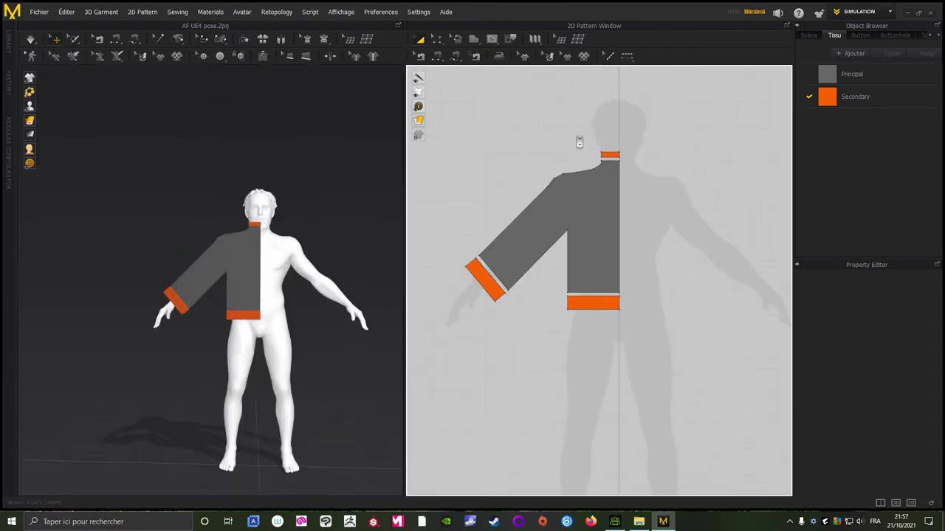
- Create a symmetric copy of the half sweatshirt to form the full-width front
left_click_drag(456, 366, 446, 333)
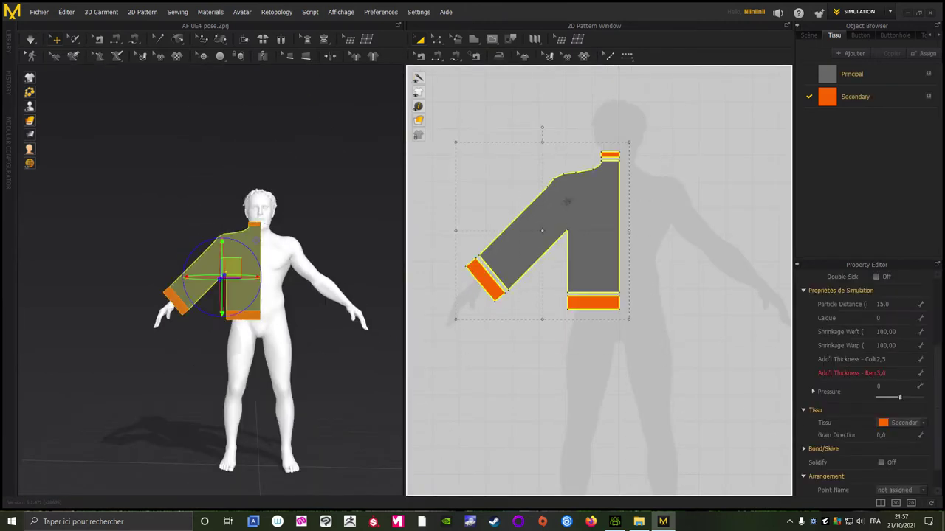
right_click(588, 207)
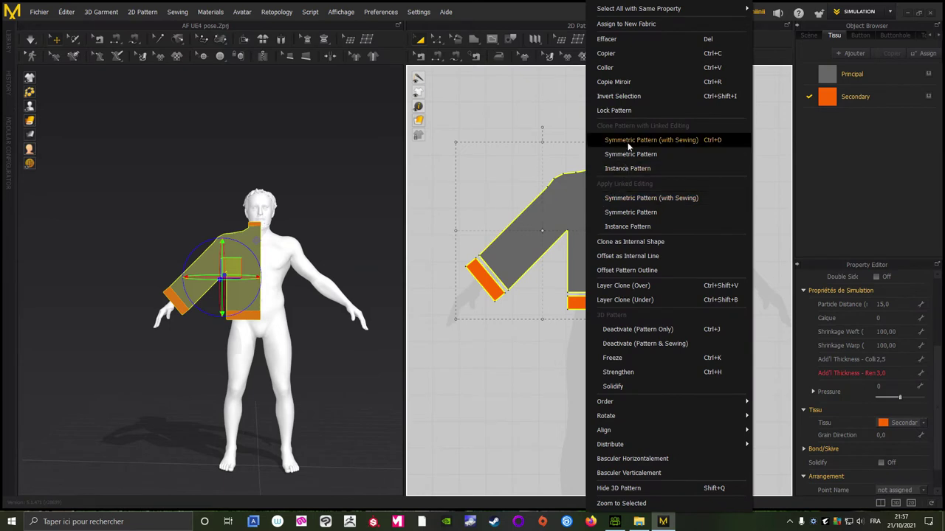
left_click(628, 140)
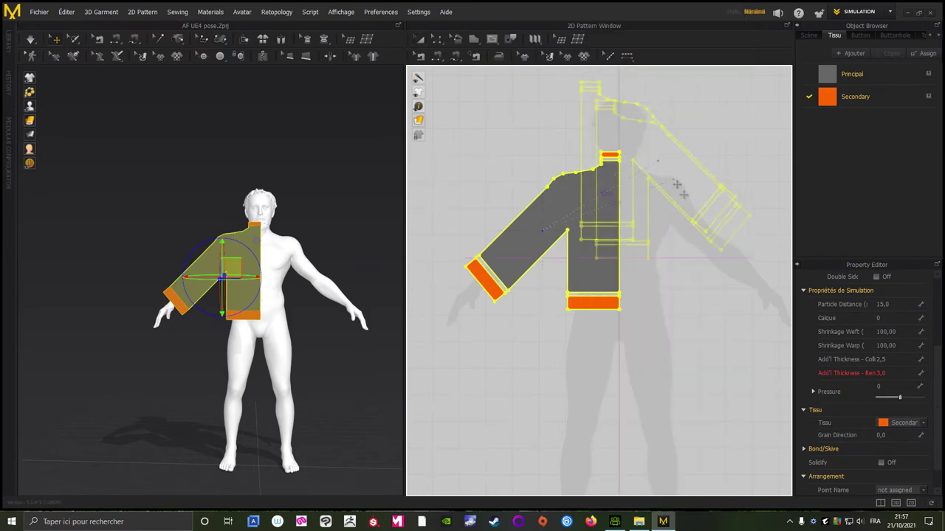
scroll(694, 207, "up", 5)
scroll(738, 280, "down", 3)
scroll(760, 321, "down", 2)
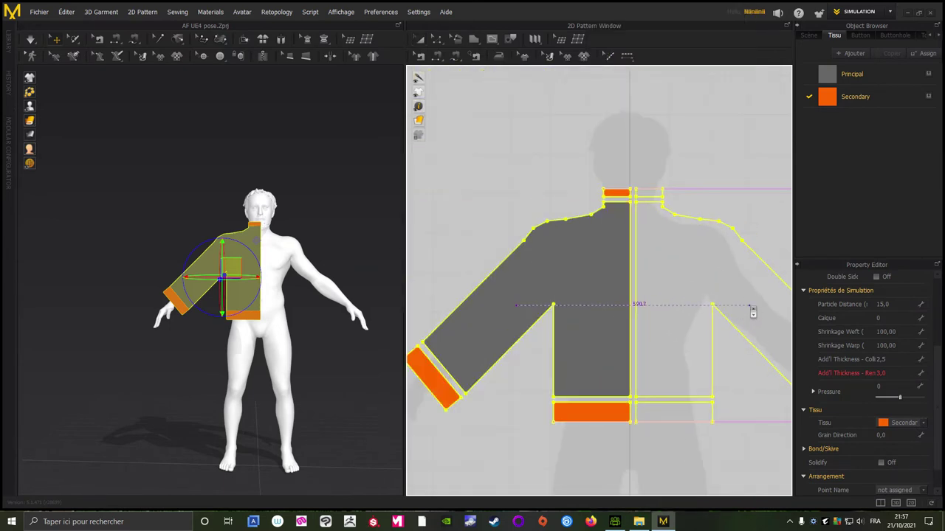
left_click(675, 243)
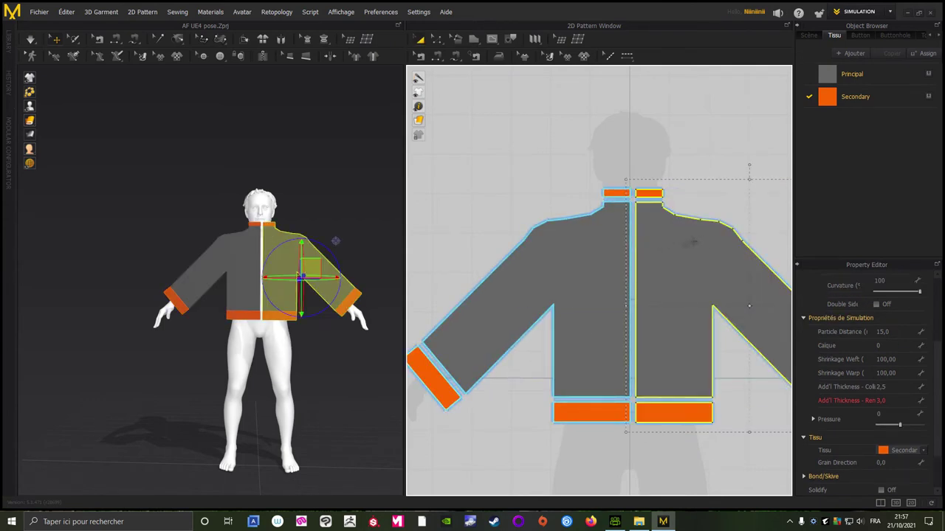
- Snap the right orange collar piece level with the left collar piece
scroll(640, 209, "up", 5)
middle_click_drag(639, 209, 656, 325)
scroll(657, 326, "up", 2)
middle_click_drag(583, 200, 650, 307)
scroll(656, 295, "up", 1)
scroll(652, 307, "up", 1)
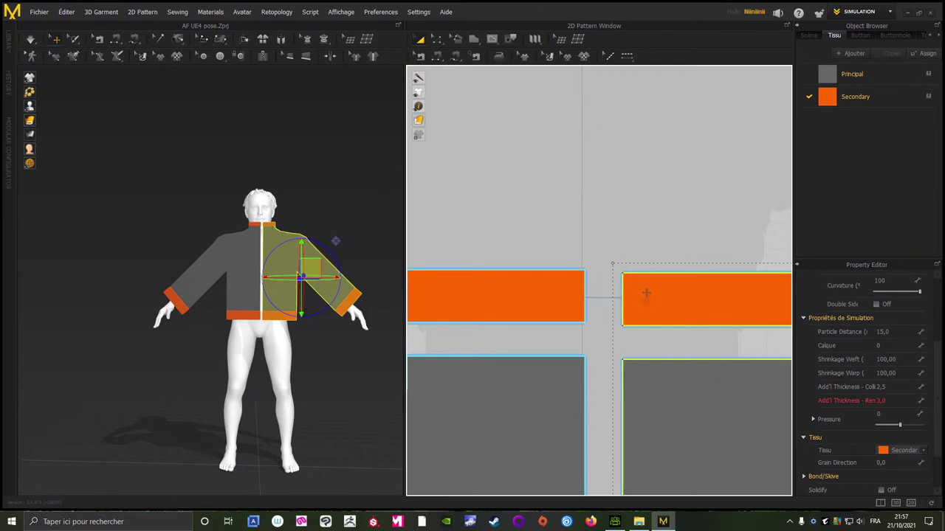
left_click(637, 286)
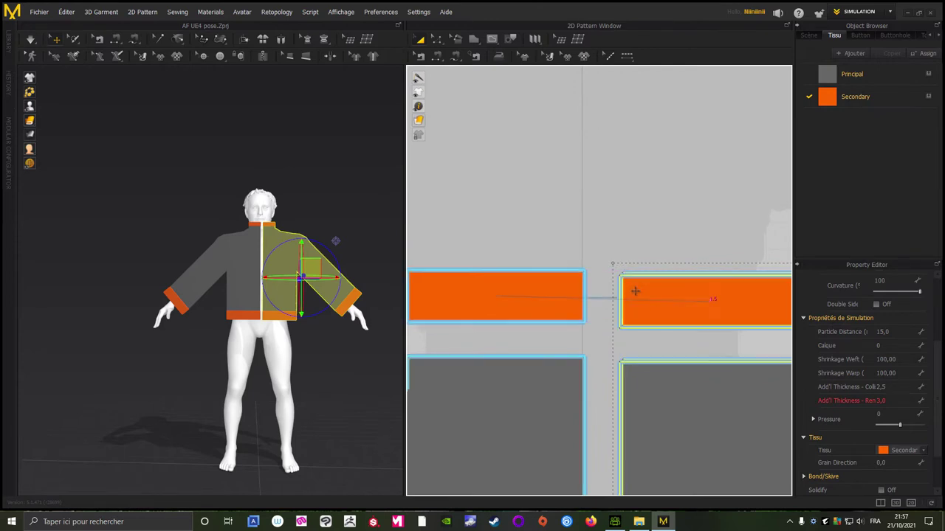
left_click_drag(635, 282, 633, 285)
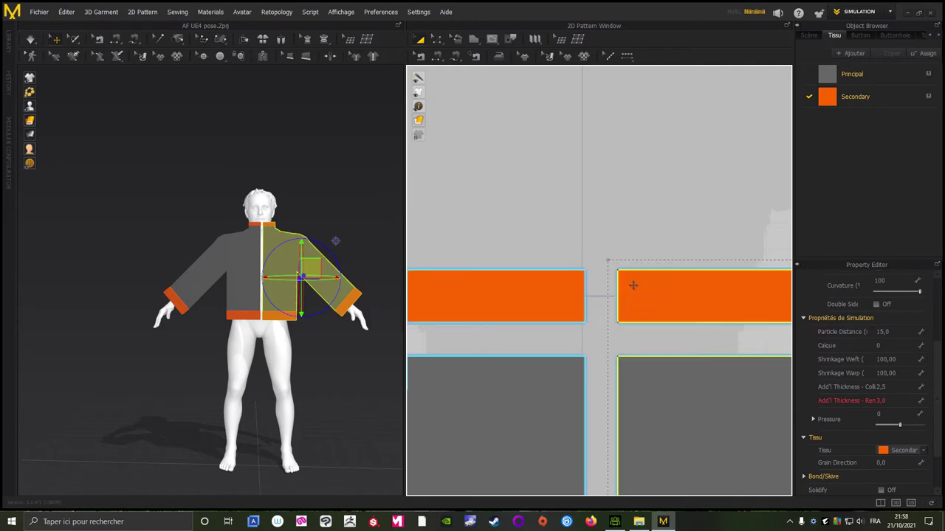
scroll(633, 285, "down", 3)
scroll(633, 285, "down", 3)
scroll(632, 285, "down", 2)
scroll(673, 238, "down", 1)
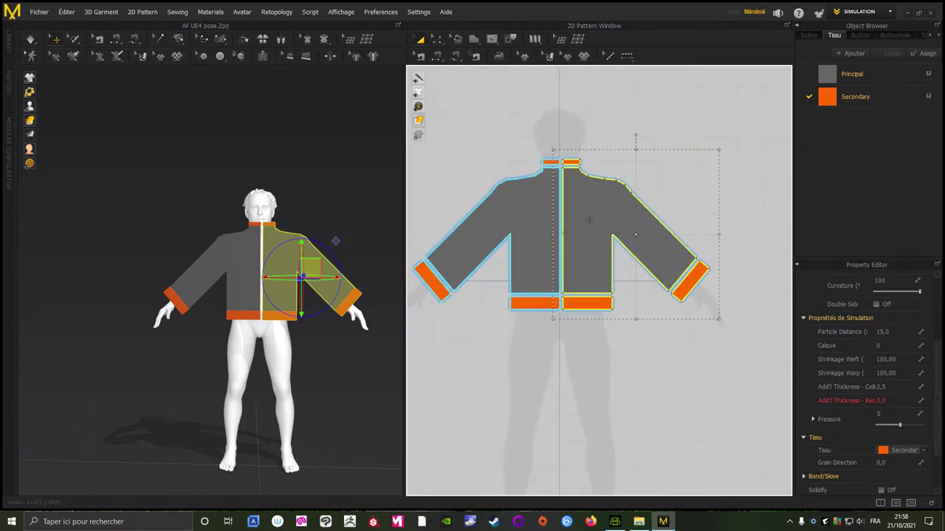
left_click(529, 164)
scroll(530, 164, "down", 2)
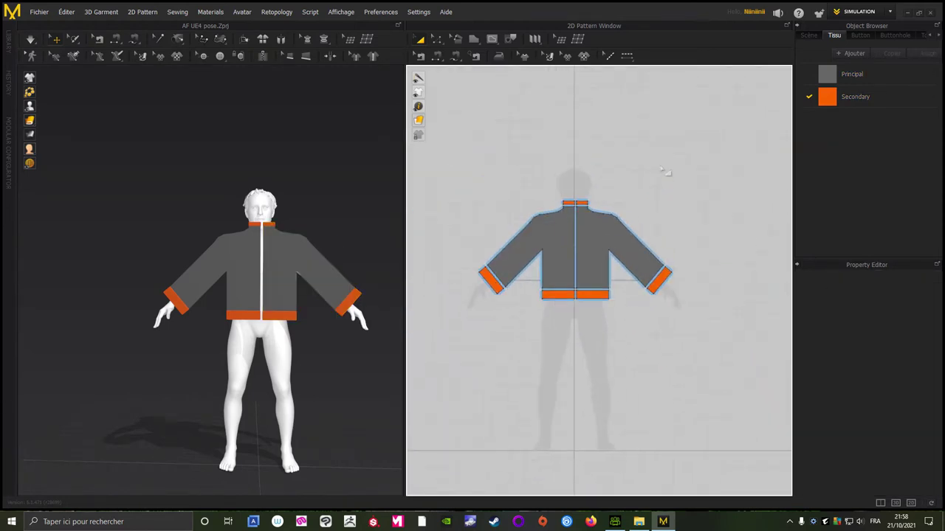
- Copy all pieces of the jacket pattern
left_click_drag(723, 153, 462, 347)
right_click(569, 229)
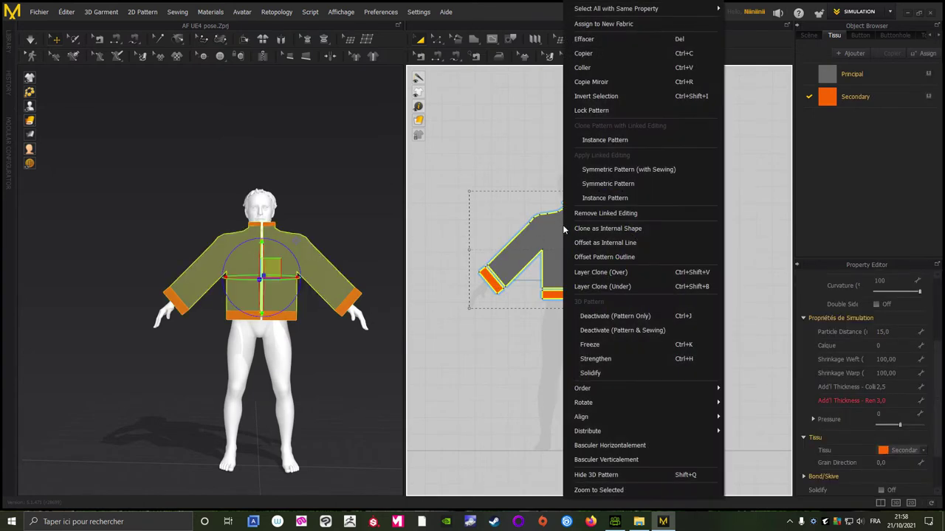
left_click(583, 54)
left_click(629, 246)
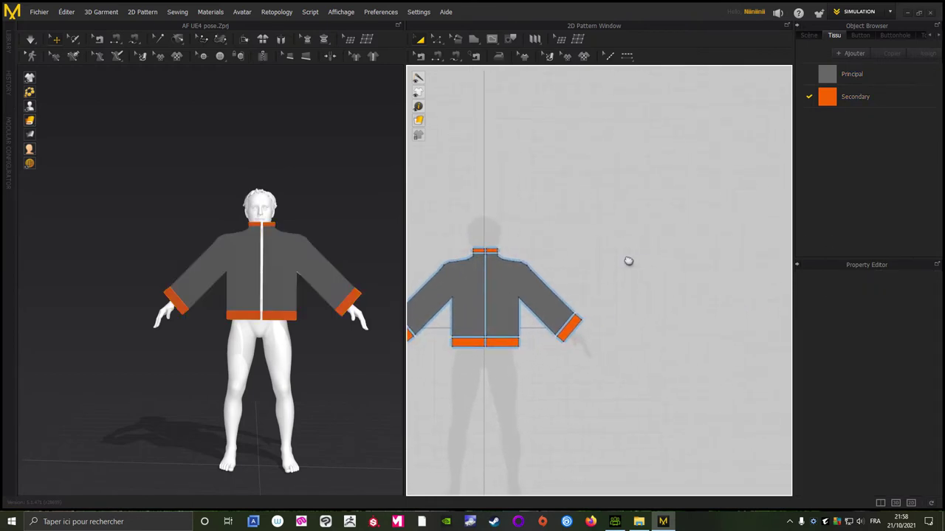
- Paste a mirrored copy of the jacket beside the original
right_click(637, 270)
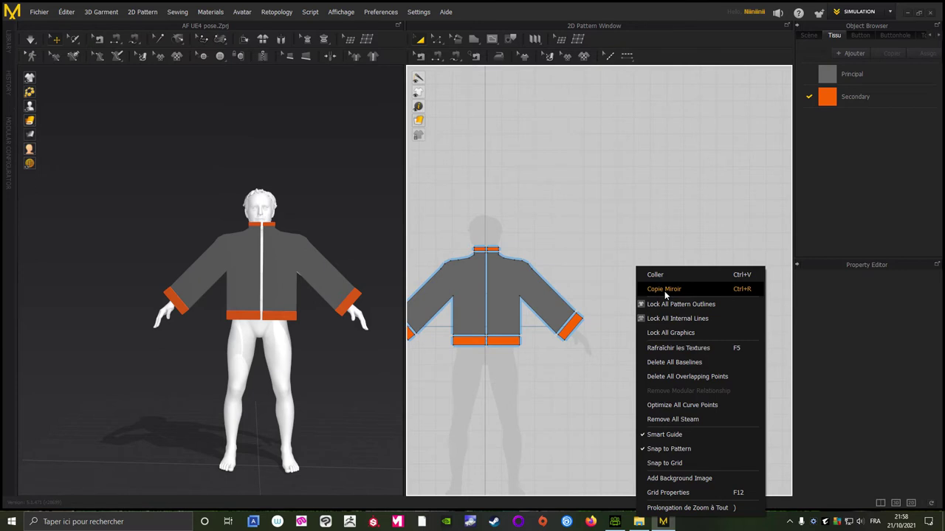
left_click(664, 289)
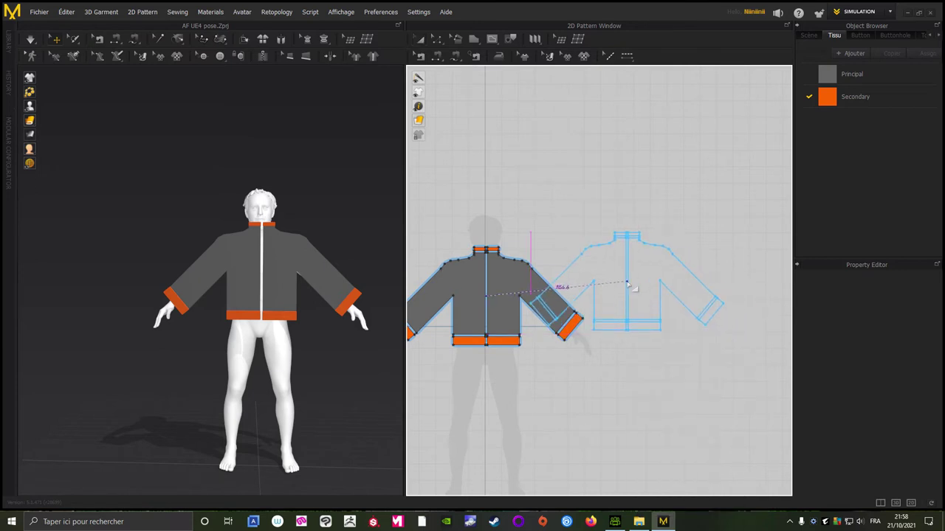
scroll(642, 295, "up", 2)
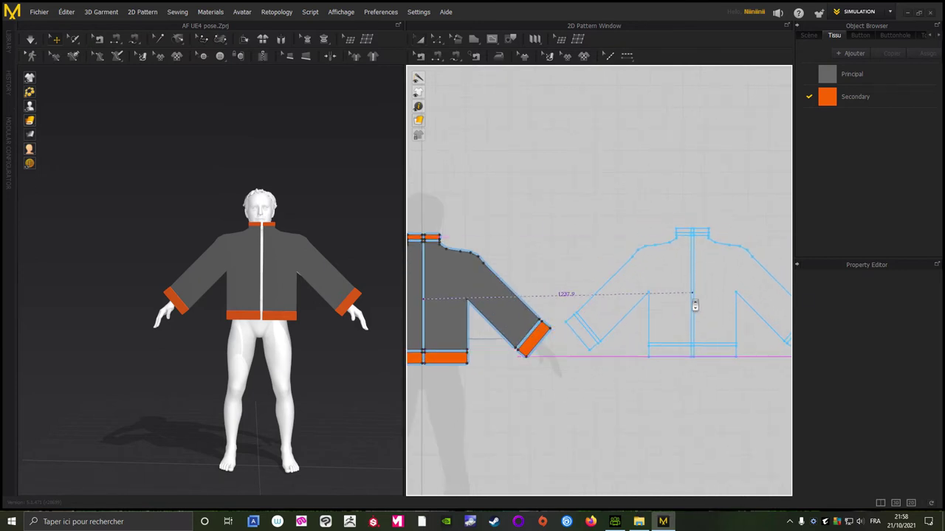
middle_click_drag(694, 297, 697, 280)
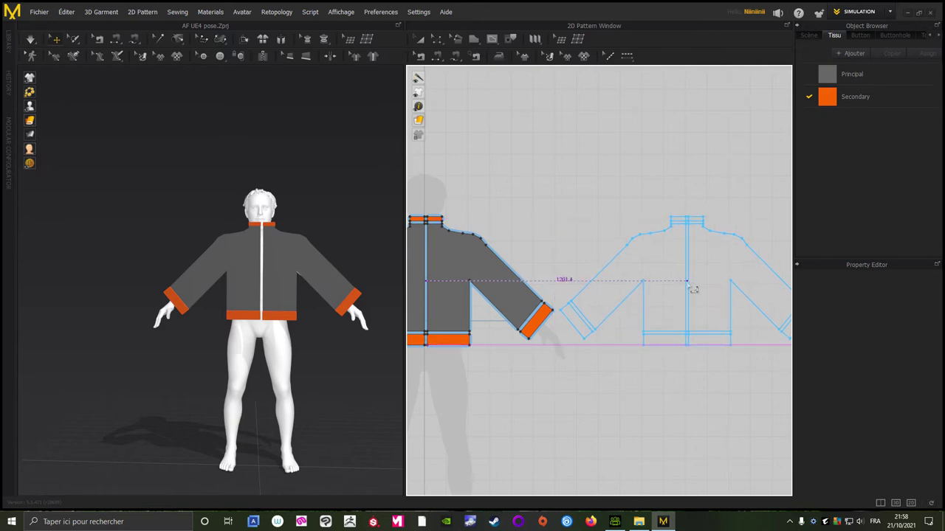
left_click(688, 285)
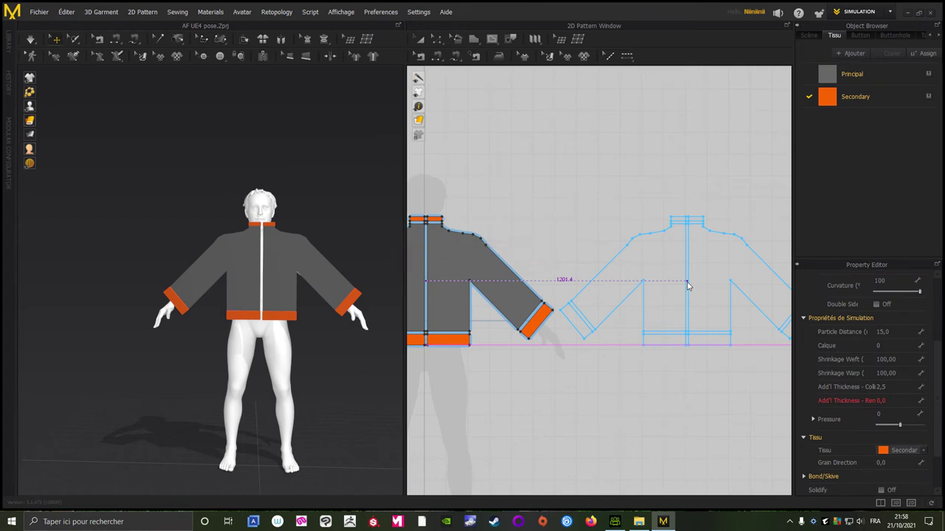
middle_click_drag(322, 184, 129, 176)
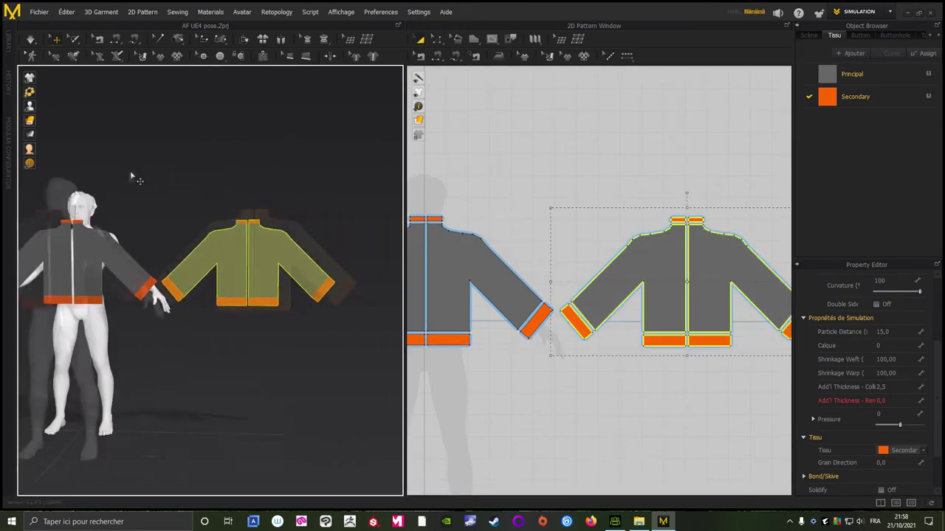
mouse_move(130, 175)
right_mouse_down()
mouse_move(169, 180)
mouse_move(200, 191)
mouse_move(187, 205)
mouse_move(291, 235)
right_mouse_up()
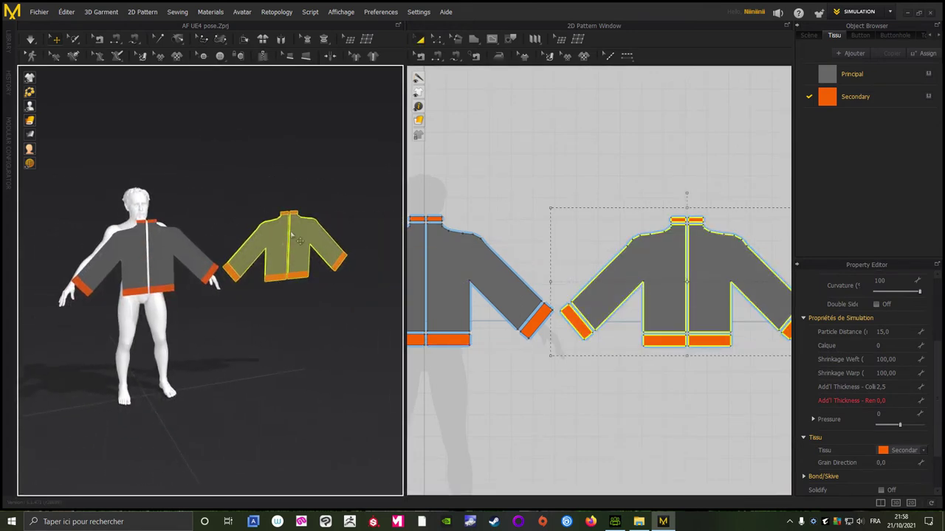
- Move the copied jacket onto the avatar and behind his shoulder
left_click(599, 162)
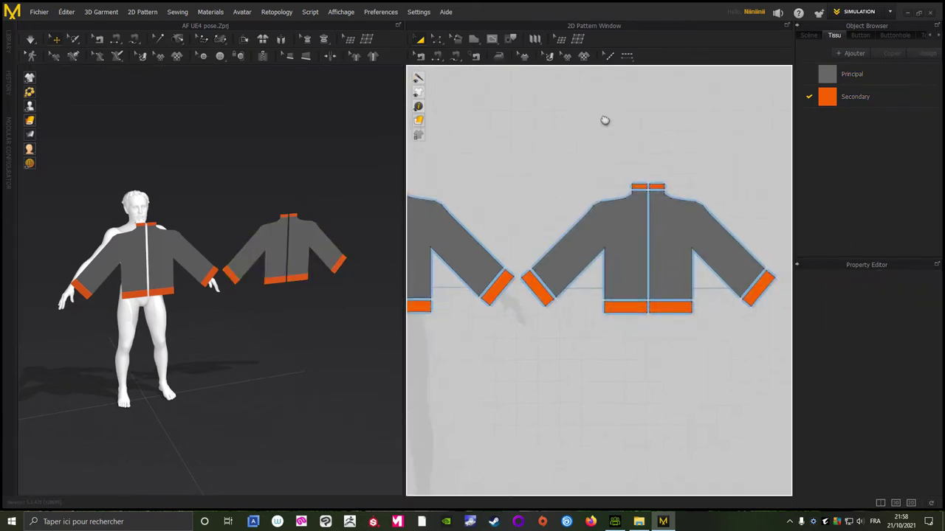
scroll(626, 143, "down", 3)
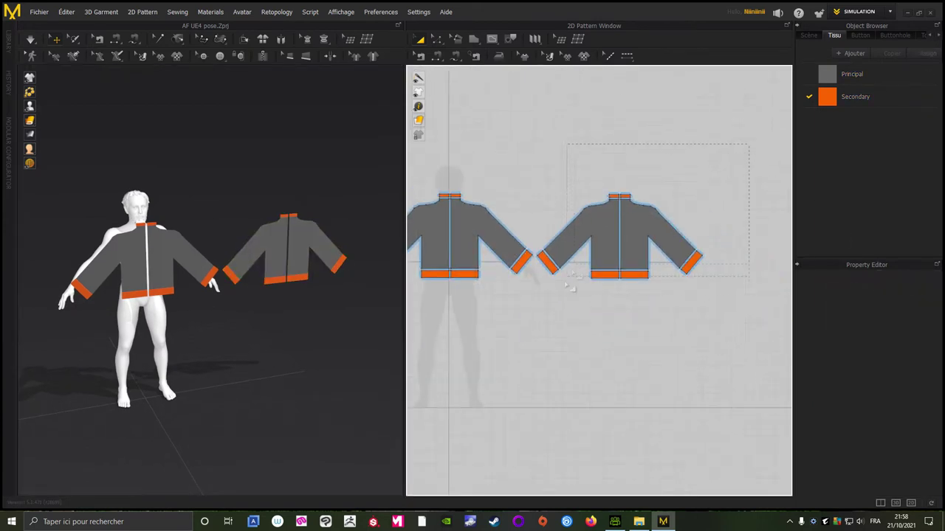
left_click_drag(570, 288, 537, 321)
mouse_move(267, 130)
right_mouse_down()
mouse_move(291, 194)
mouse_move(263, 217)
right_mouse_up()
scroll(256, 217, "up", 2)
scroll(283, 265, "up", 2)
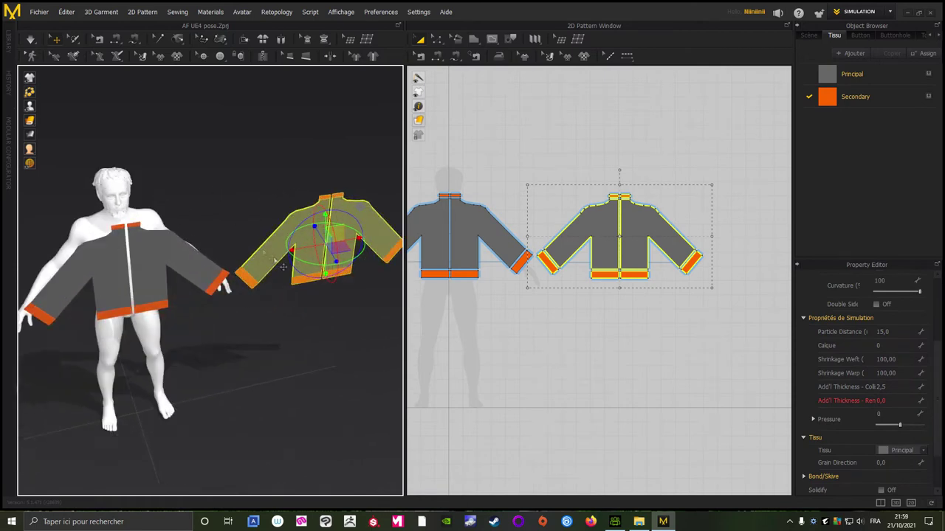
left_click_drag(313, 248, 121, 308)
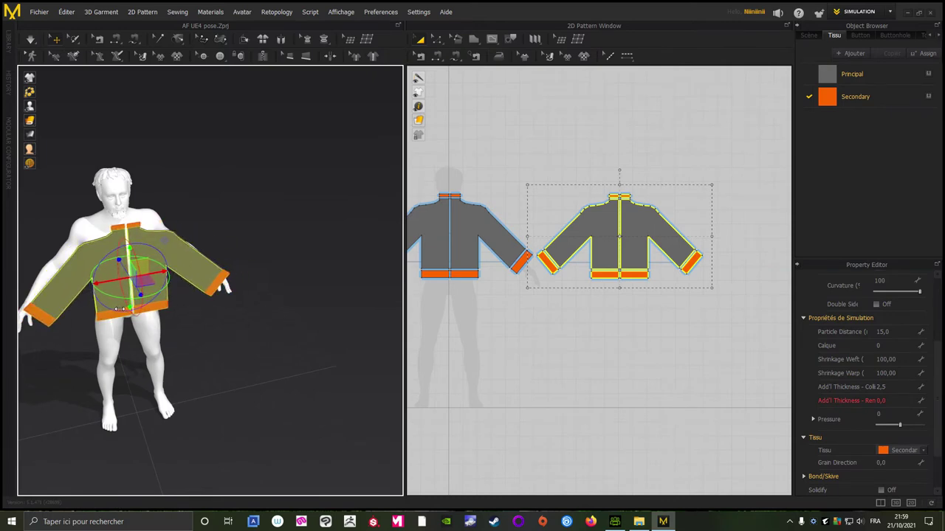
right_click_drag(219, 343, 230, 353)
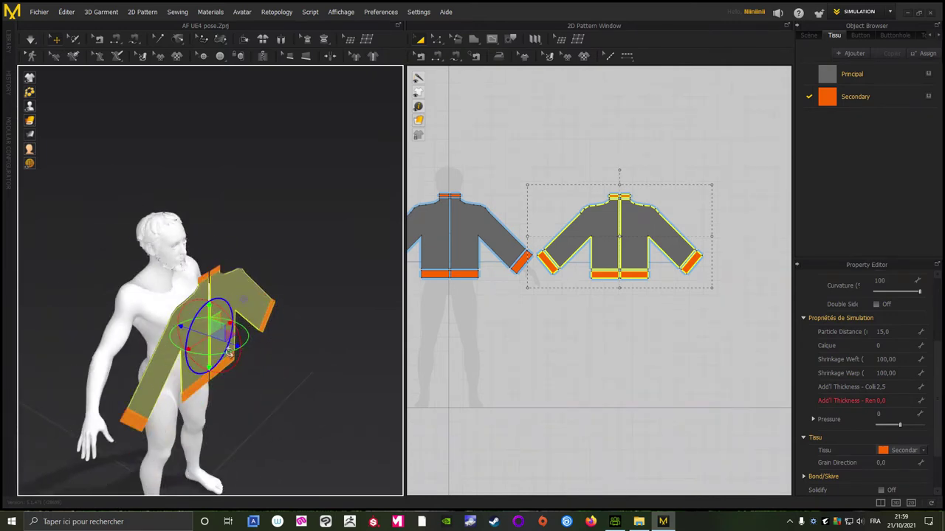
mouse_move(337, 302)
right_mouse_down()
mouse_move(316, 276)
mouse_move(329, 288)
right_mouse_up()
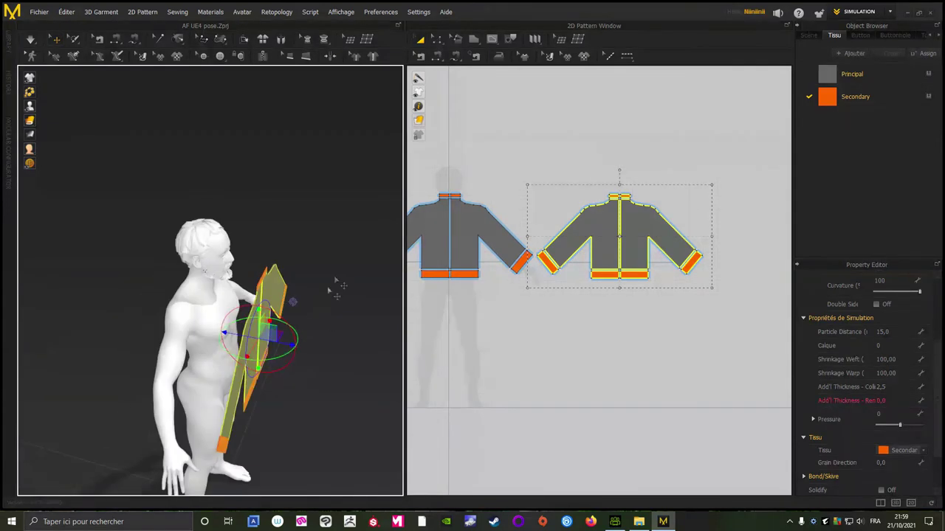
left_click_drag(285, 347, 196, 344)
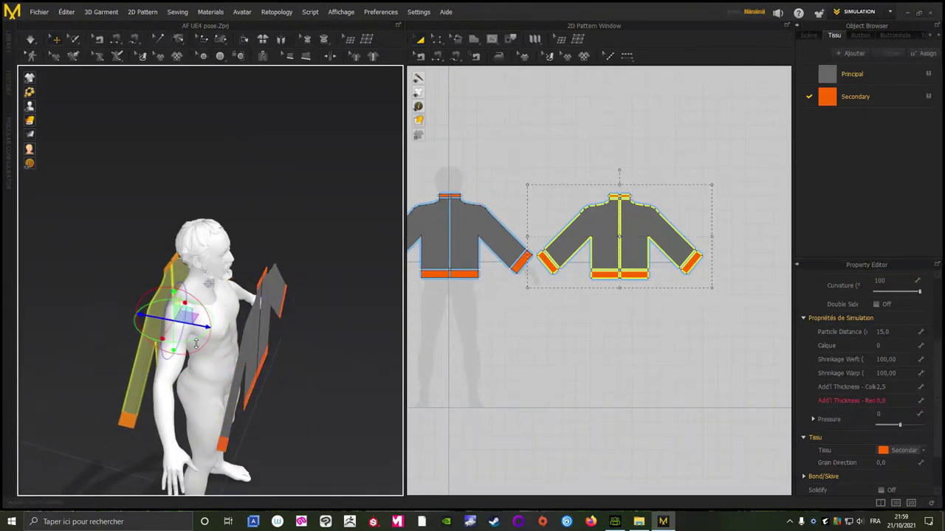
- Flip the copied jacket horizontally and settle it close against the avatar's back
mouse_move(34, 301)
right_mouse_down()
mouse_move(114, 262)
mouse_move(253, 325)
right_mouse_up()
right_click(256, 328)
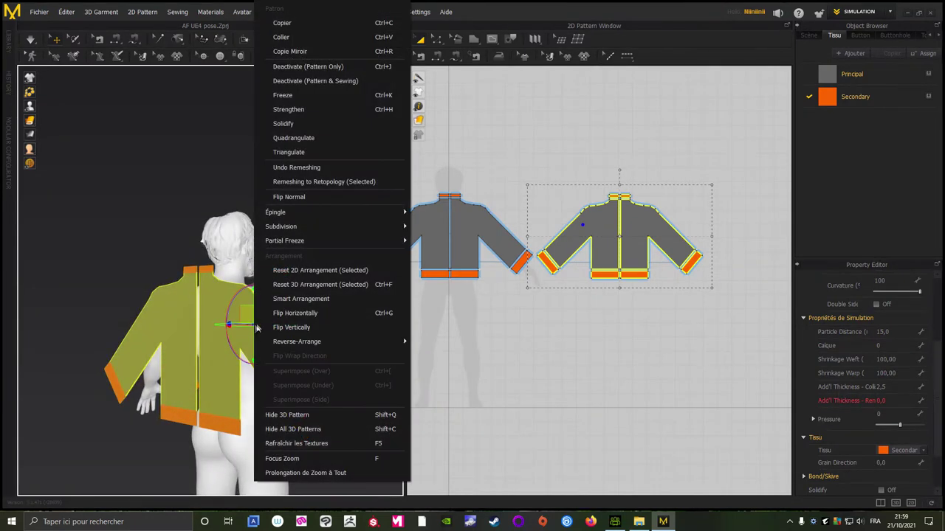
left_click(290, 315)
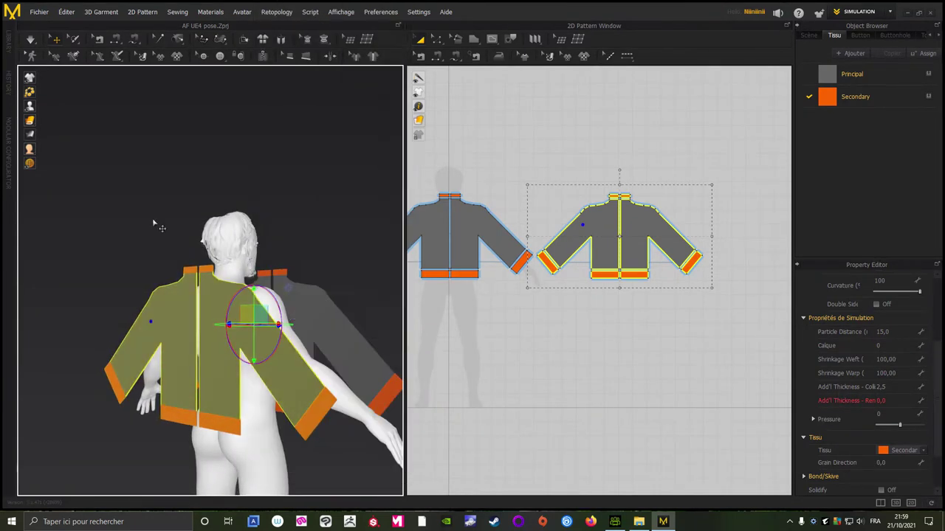
mouse_move(154, 221)
right_mouse_down()
mouse_move(64, 222)
mouse_move(140, 228)
right_mouse_up()
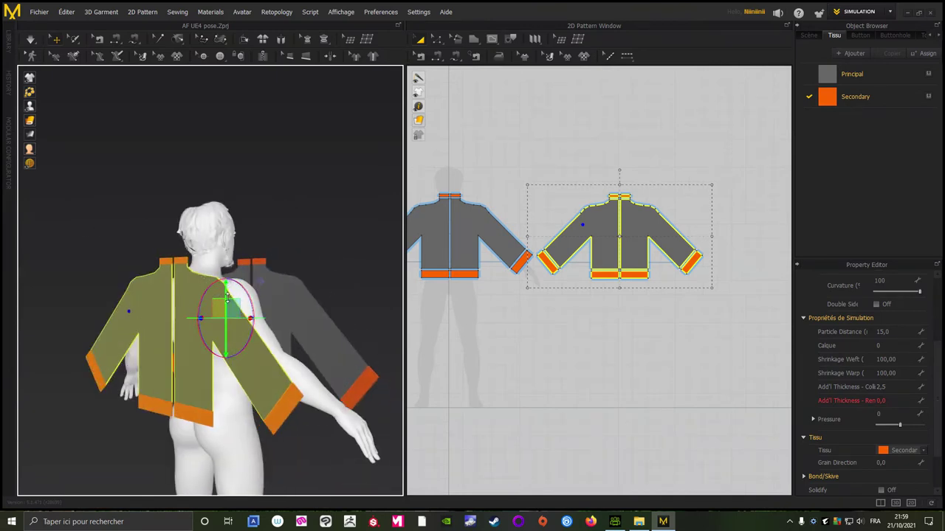
left_click_drag(228, 298, 228, 294)
mouse_move(228, 290)
right_mouse_down()
mouse_move(133, 211)
mouse_move(110, 215)
right_mouse_up()
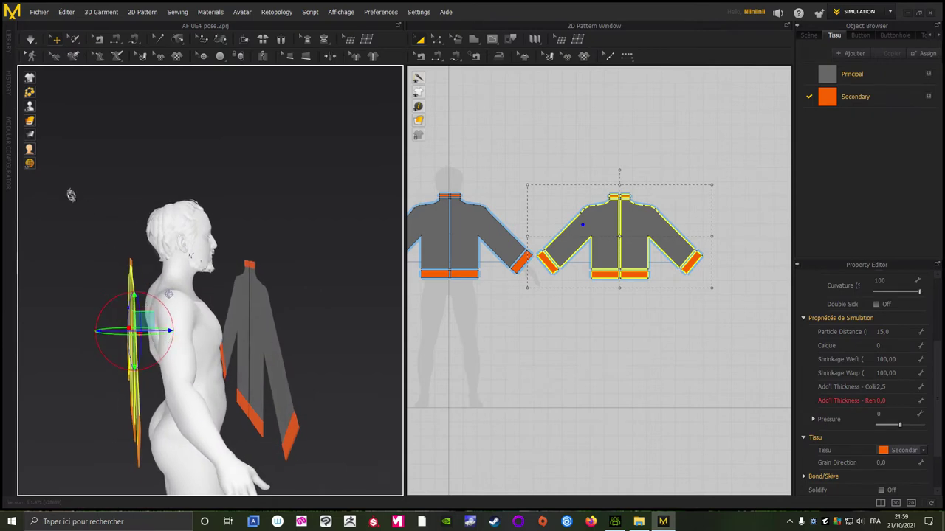
right_click_drag(164, 336, 170, 370)
left_click_drag(170, 371, 177, 371)
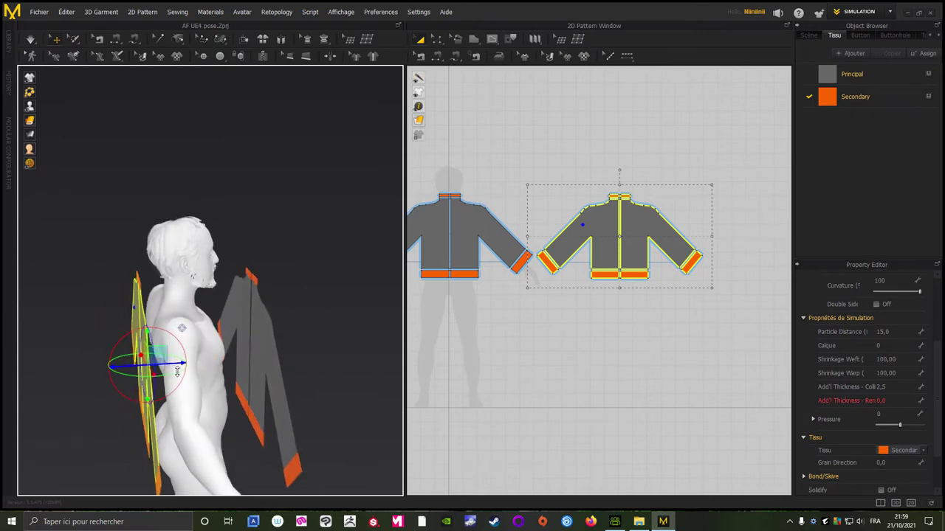
right_click_drag(115, 303, 106, 301)
- Move the original jacket in front of the avatar's torso
left_click(270, 270)
mouse_move(270, 270)
right_mouse_down()
mouse_move(203, 279)
mouse_move(234, 265)
right_mouse_up()
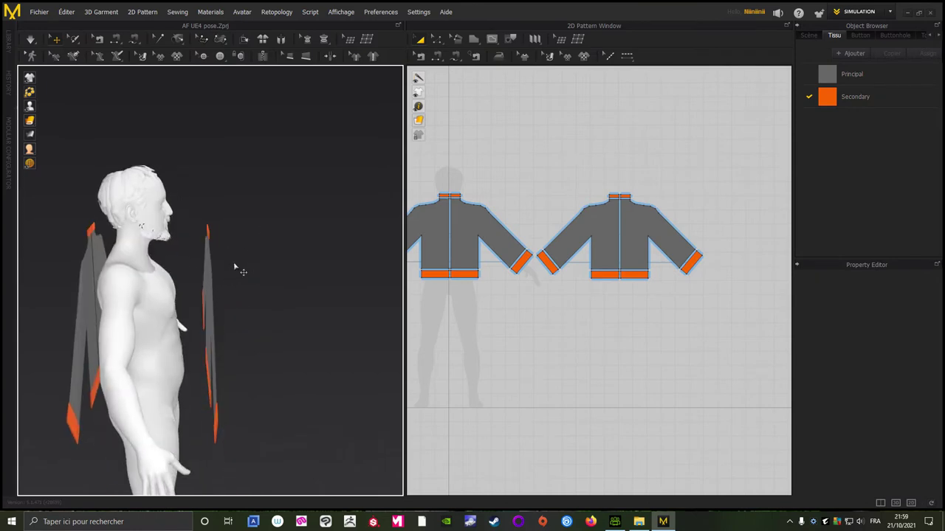
right_click_drag(462, 186, 588, 141)
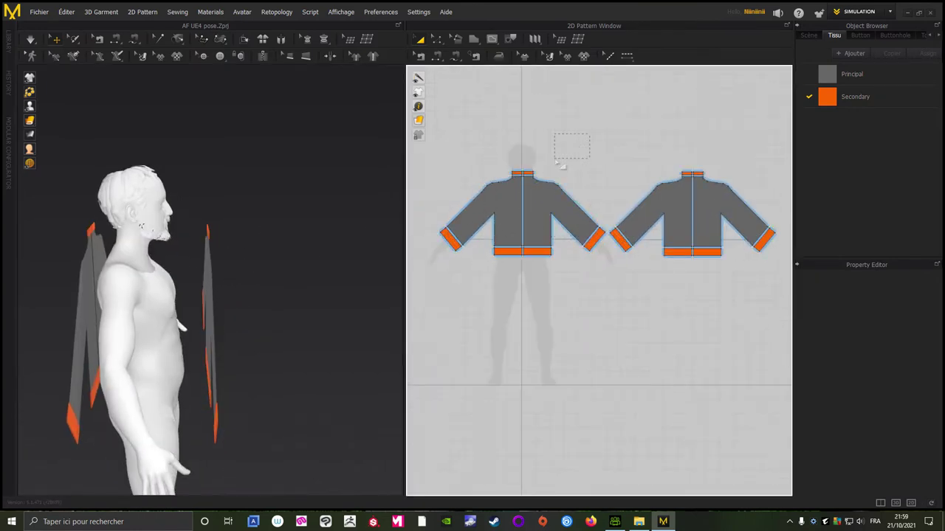
left_click_drag(434, 302, 434, 302)
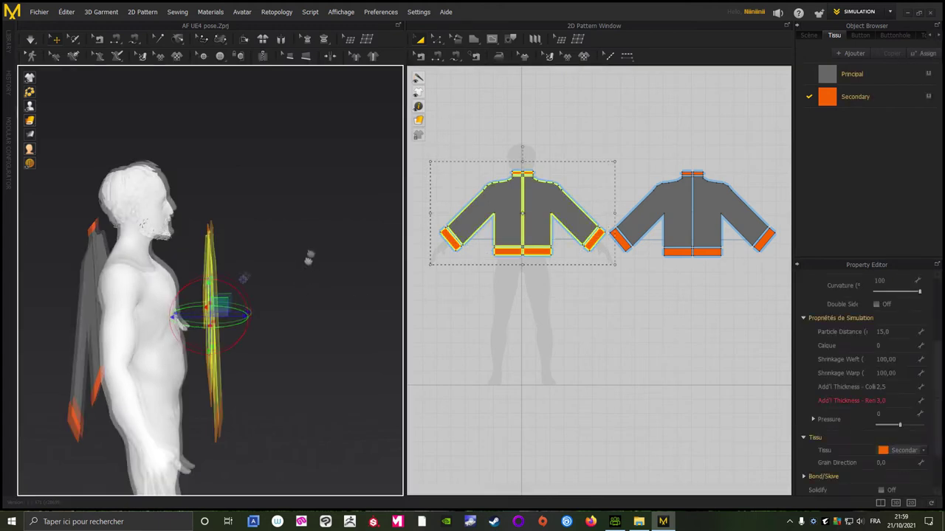
right_click_drag(312, 257, 290, 268)
left_click_drag(246, 295, 227, 298)
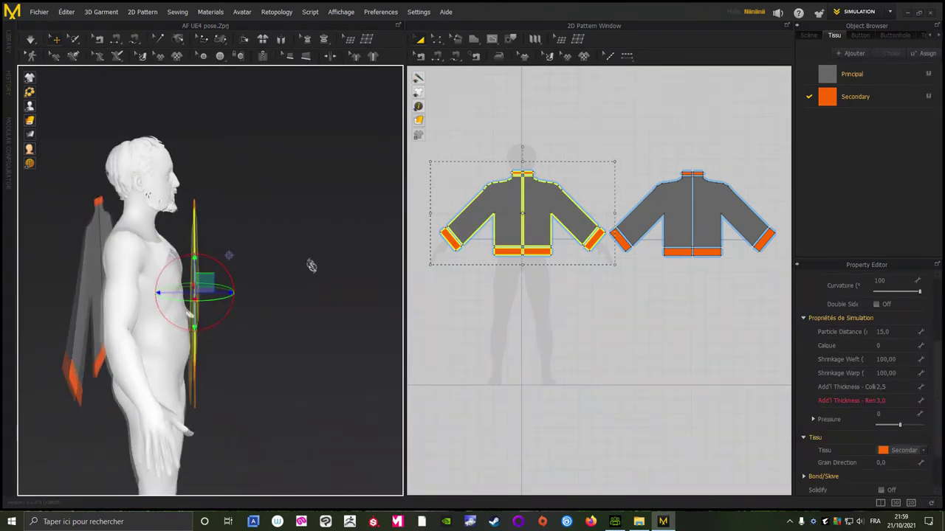
mouse_move(310, 264)
right_mouse_down()
mouse_move(148, 249)
mouse_move(210, 256)
mouse_move(288, 211)
right_mouse_up()
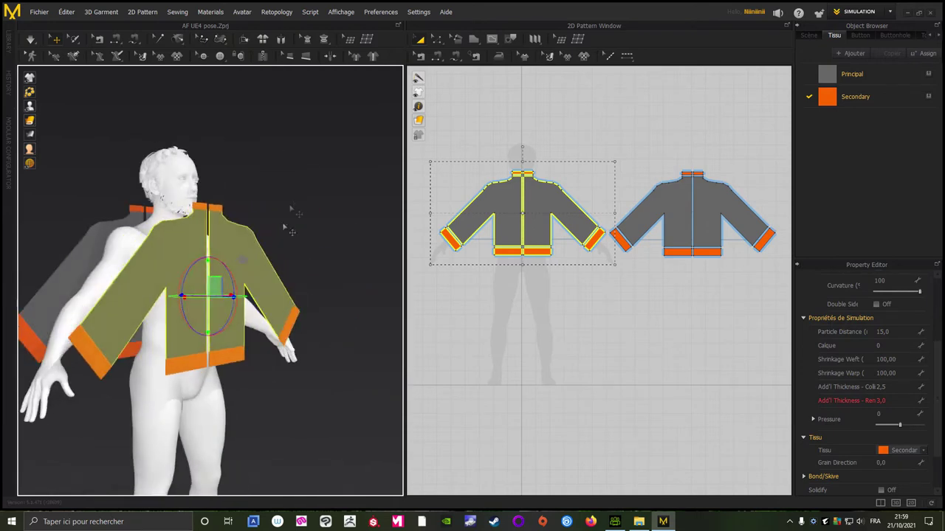
left_click(358, 197)
scroll(359, 197, "down", 2)
scroll(343, 187, "down", 2)
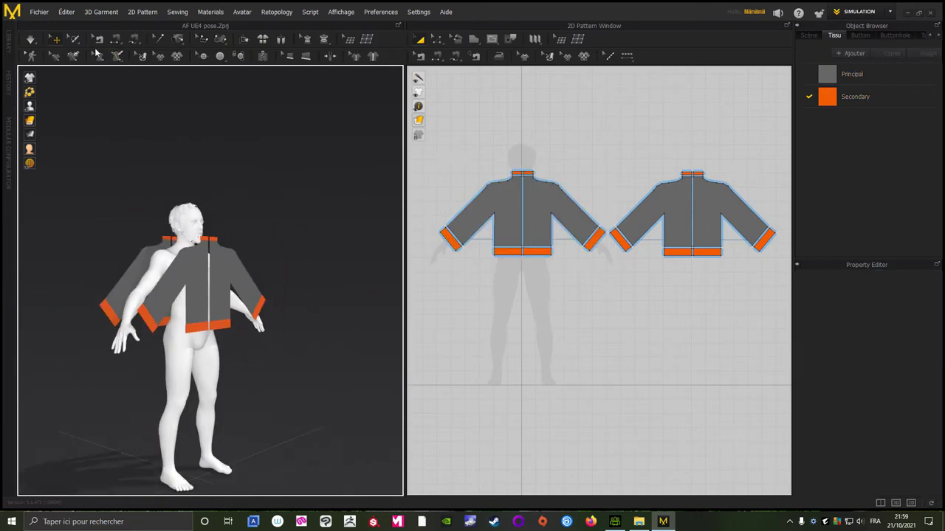
- Save the project under the new name 'AF sweat shirt 1' in the Projets folder
left_click(35, 14)
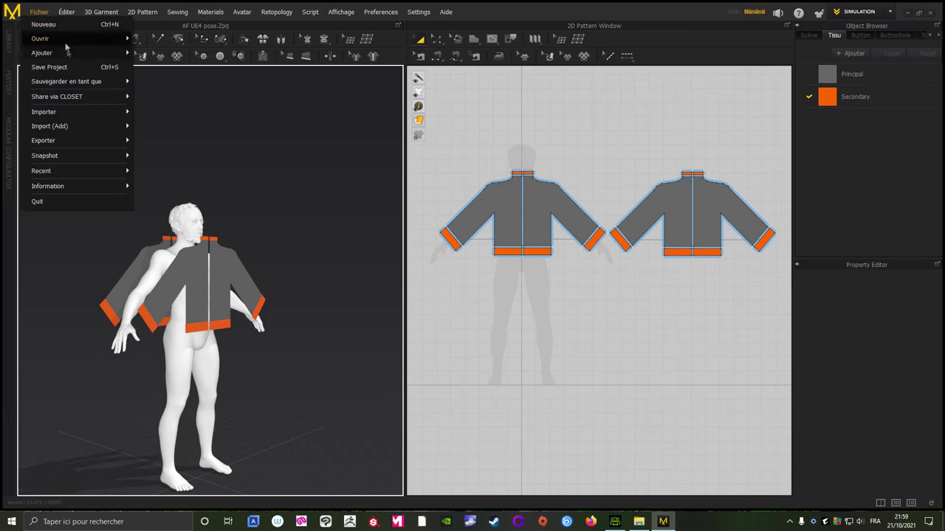
mouse_move(66, 81)
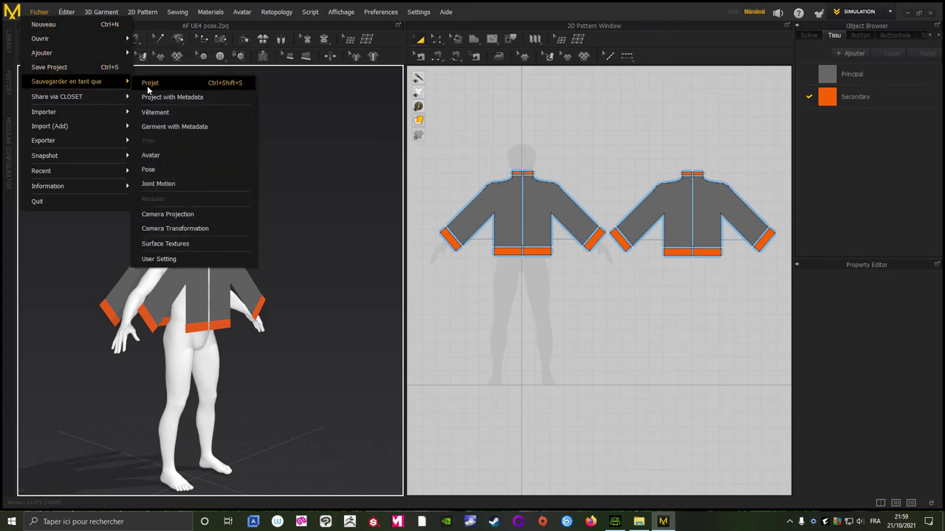
left_click(150, 83)
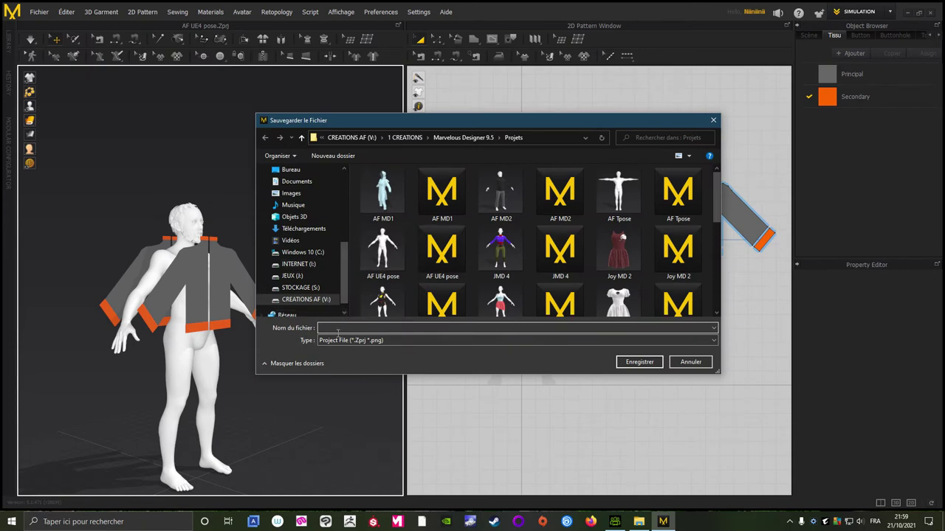
type("AF")
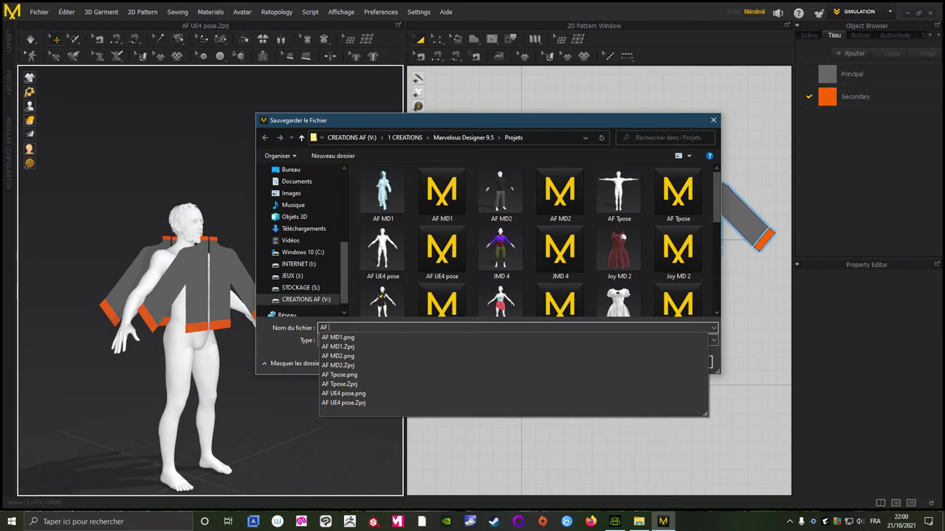
type(" sweat shirt 1")
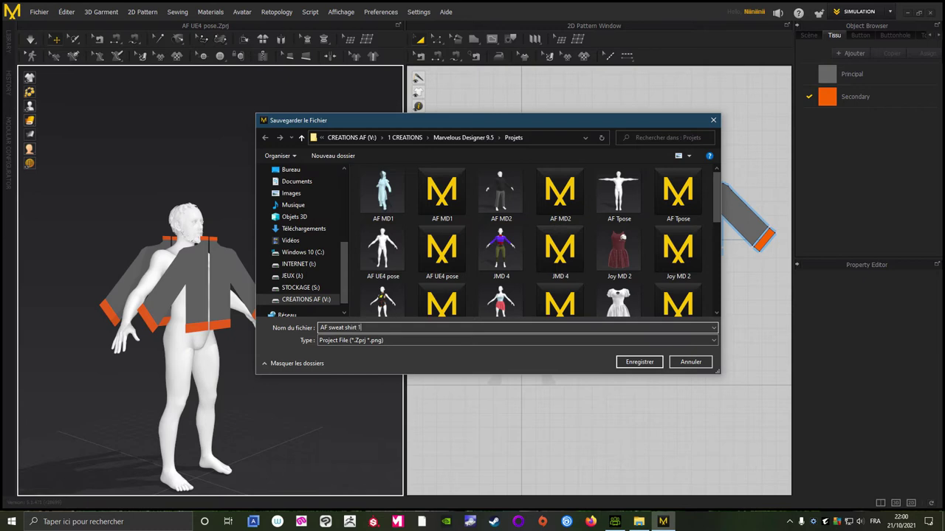
left_click(648, 361)
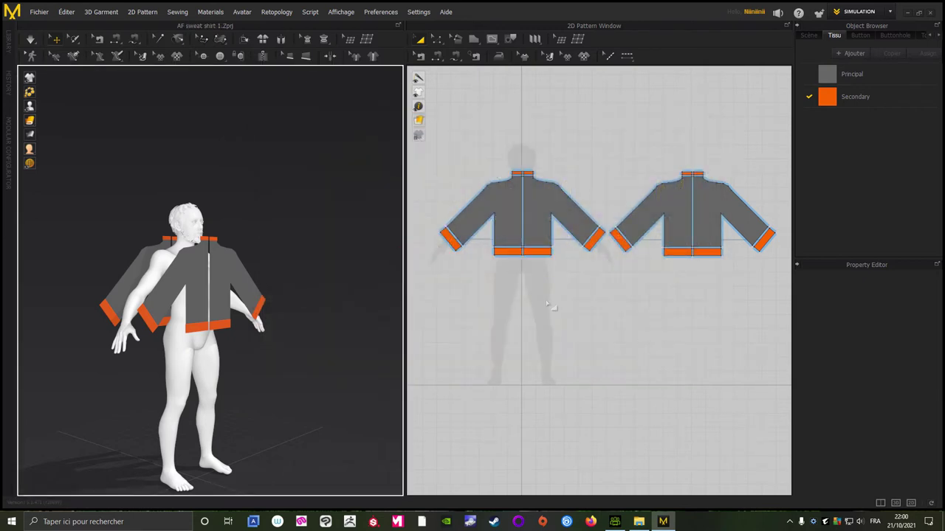
scroll(273, 217, "up", 3)
mouse_move(273, 217)
right_mouse_down()
mouse_move(312, 206)
mouse_move(280, 160)
right_mouse_up()
scroll(259, 168, "up", 2)
middle_click_drag(281, 160, 364, 143)
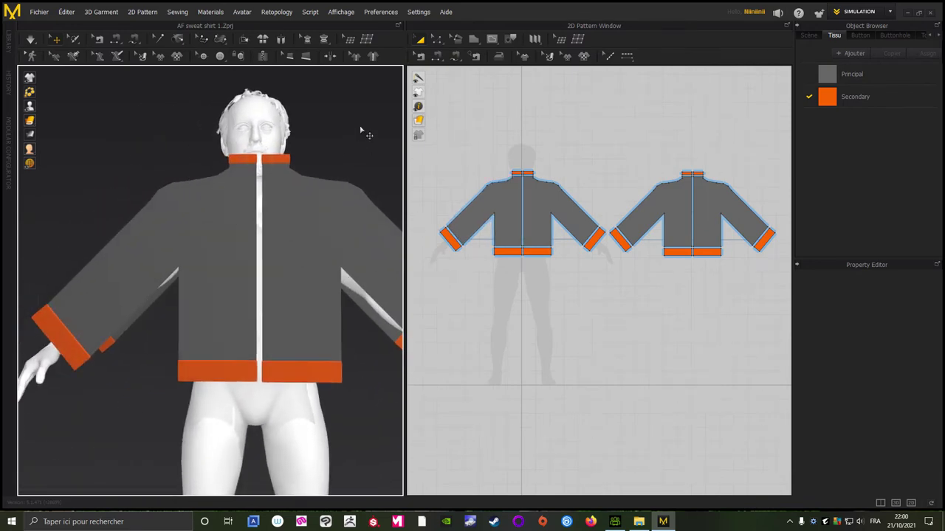
scroll(483, 170, "up", 3)
scroll(489, 99, "down", 2)
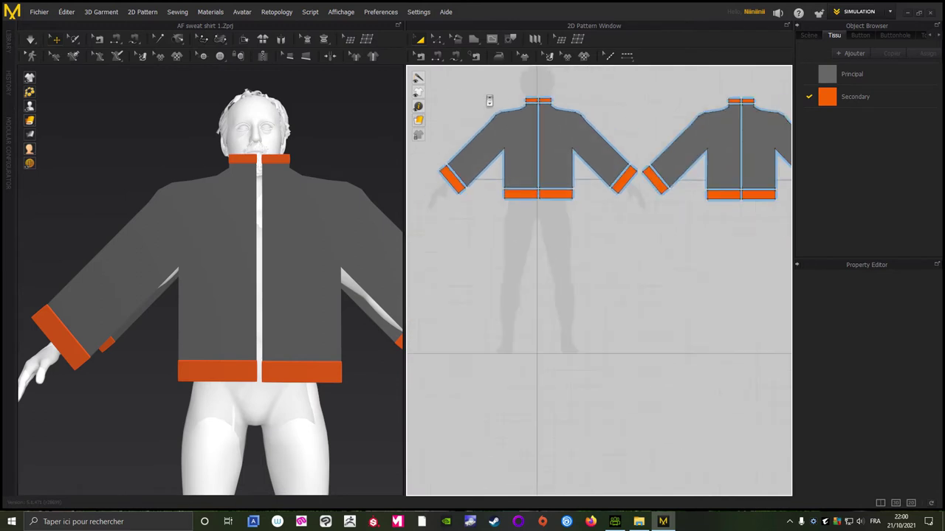
mouse_move(489, 97)
middle_mouse_down()
mouse_move(494, 141)
mouse_move(516, 164)
middle_mouse_up()
scroll(493, 141, "down", 1)
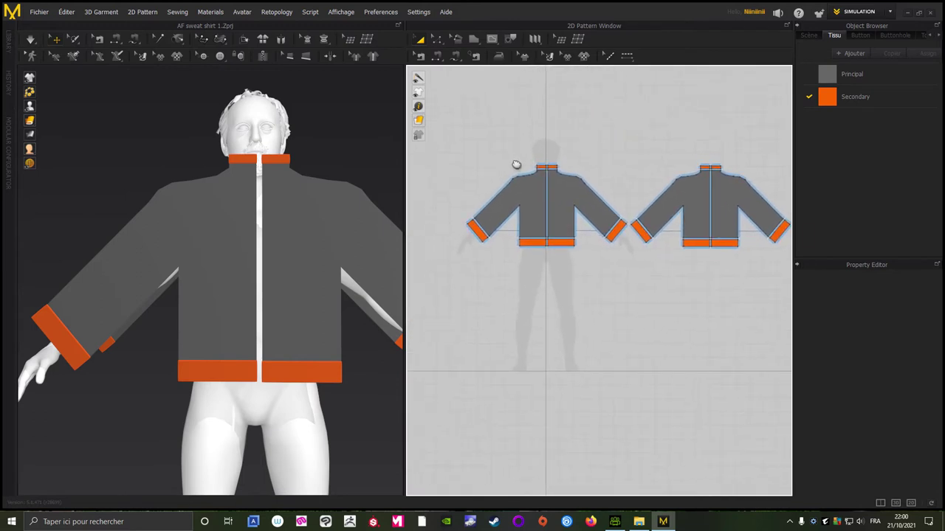
scroll(514, 157, "down", 1)
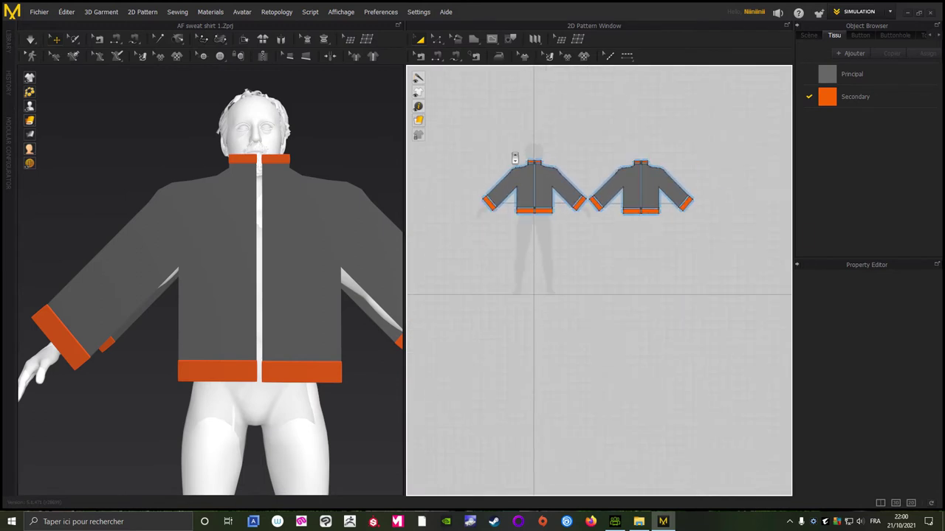
scroll(512, 157, "up", 3)
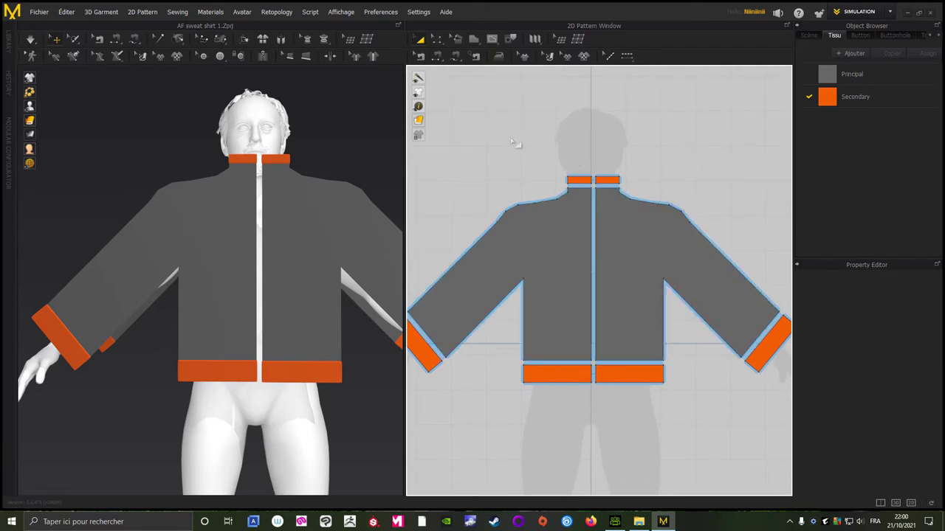
scroll(487, 120, "up", 1)
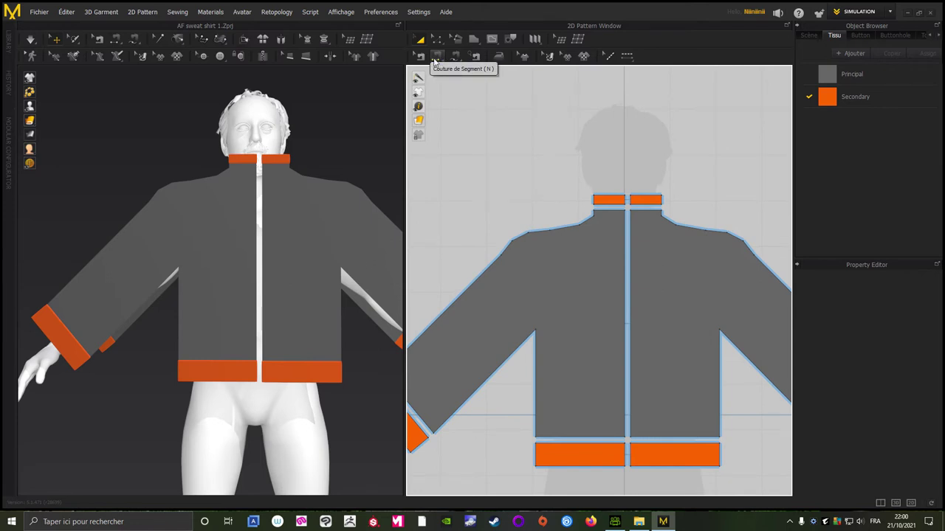
- Switch to Segment Sewing and pick the centre front and hem band seam edges
left_click(438, 59)
scroll(657, 211, "up", 2)
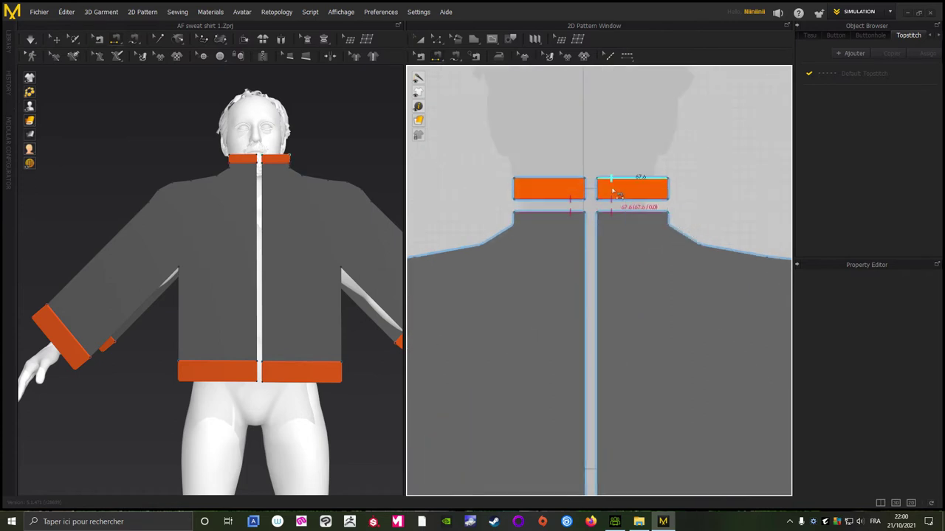
scroll(647, 265, "down", 2)
scroll(687, 224, "down", 2)
scroll(650, 214, "up", 3)
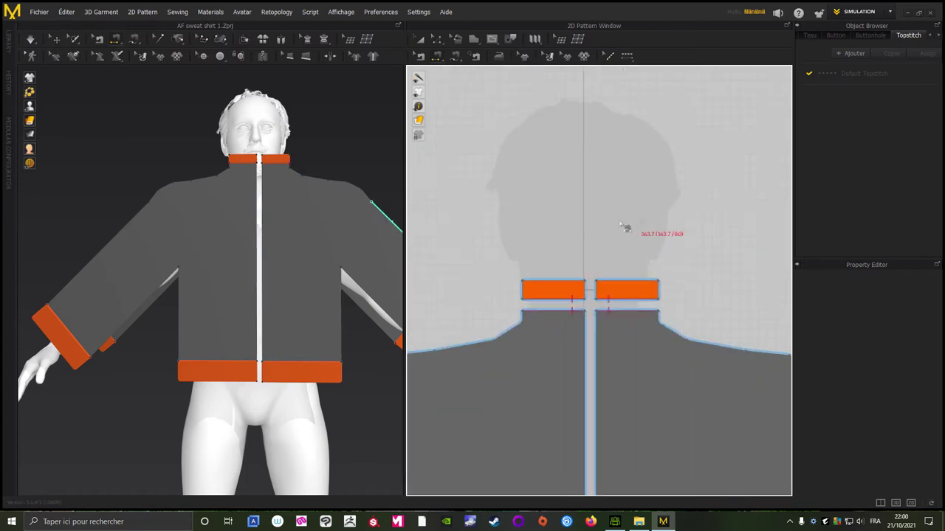
left_click(589, 304)
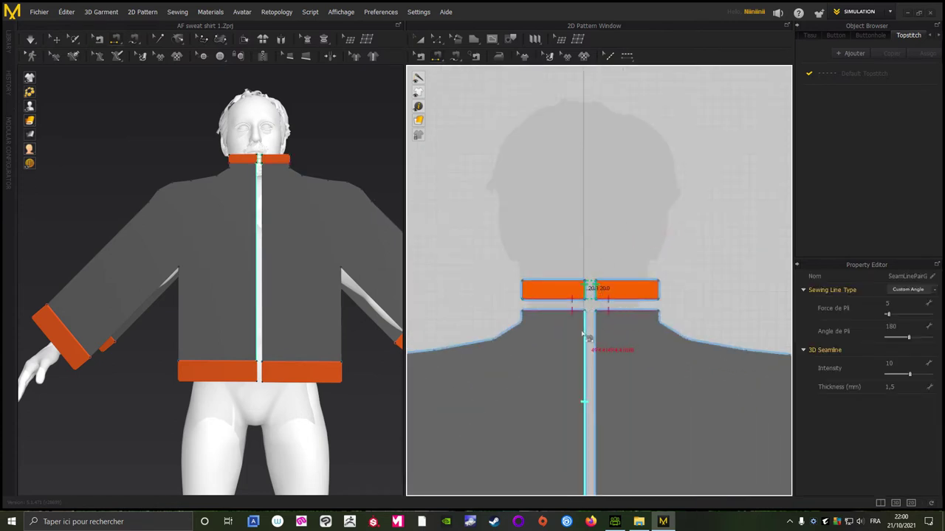
scroll(590, 295, "down", 4)
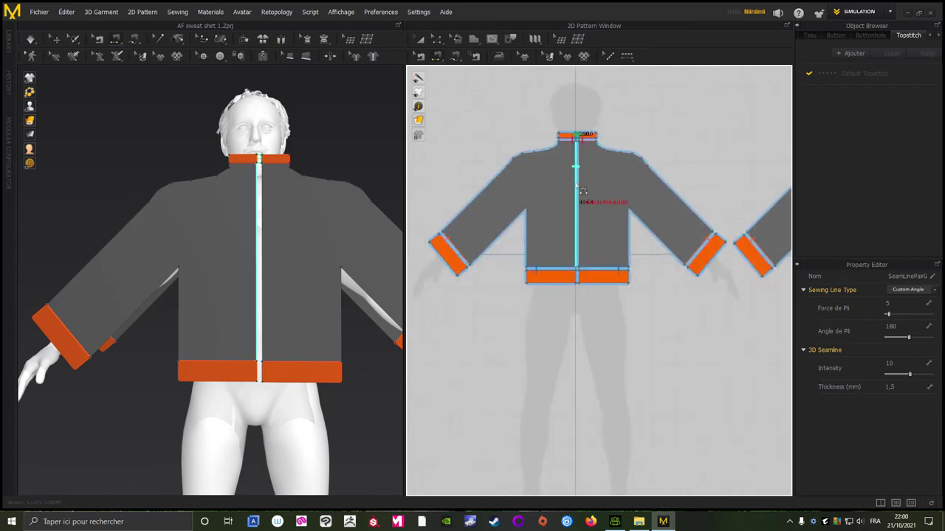
left_click(583, 189)
scroll(607, 256, "up", 3)
scroll(508, 339, "up", 3)
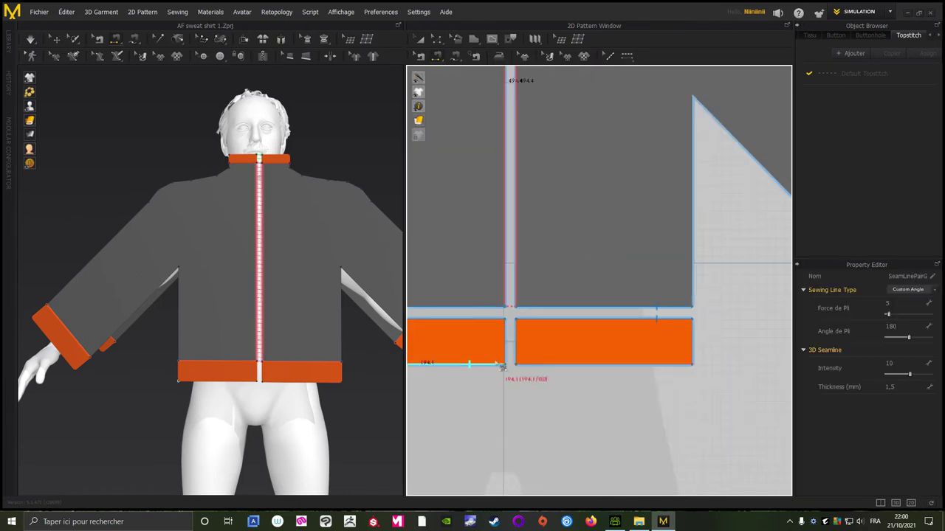
left_click(515, 340)
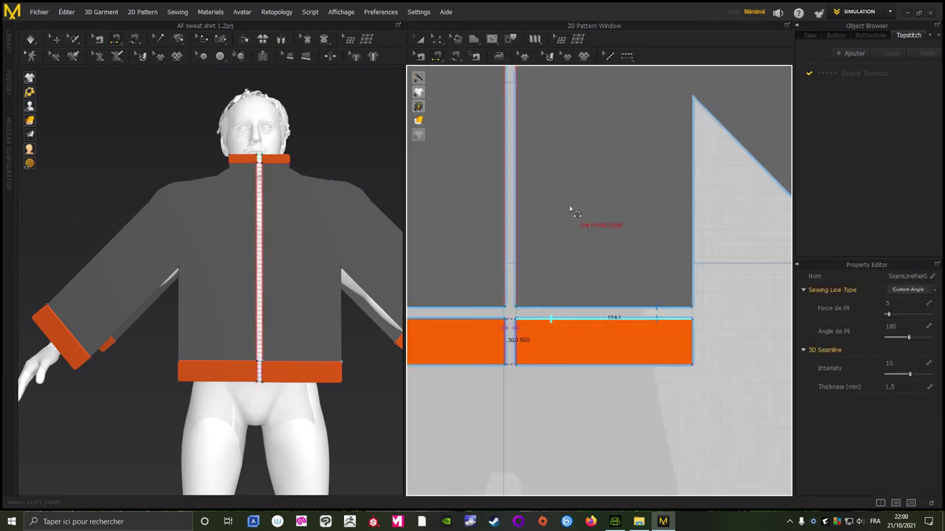
scroll(565, 213, "down", 5)
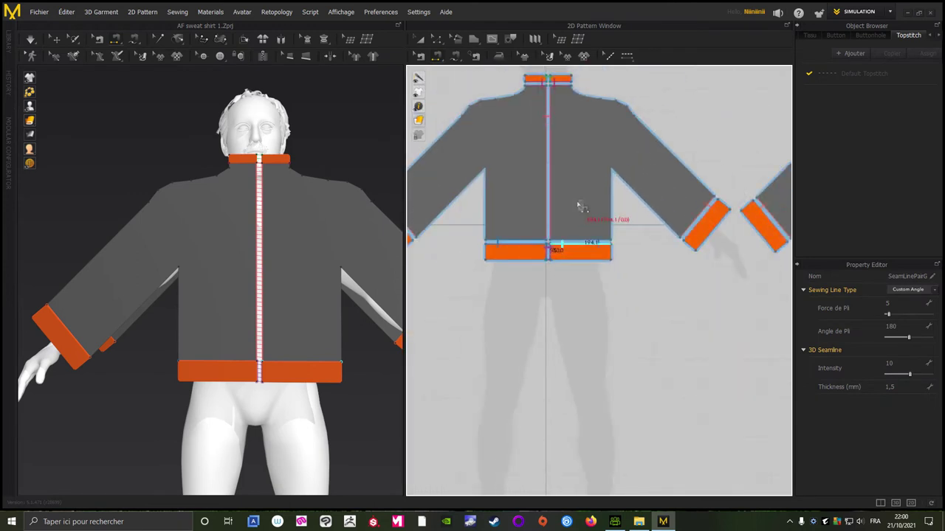
scroll(649, 222, "up", 3)
scroll(620, 177, "up", 2)
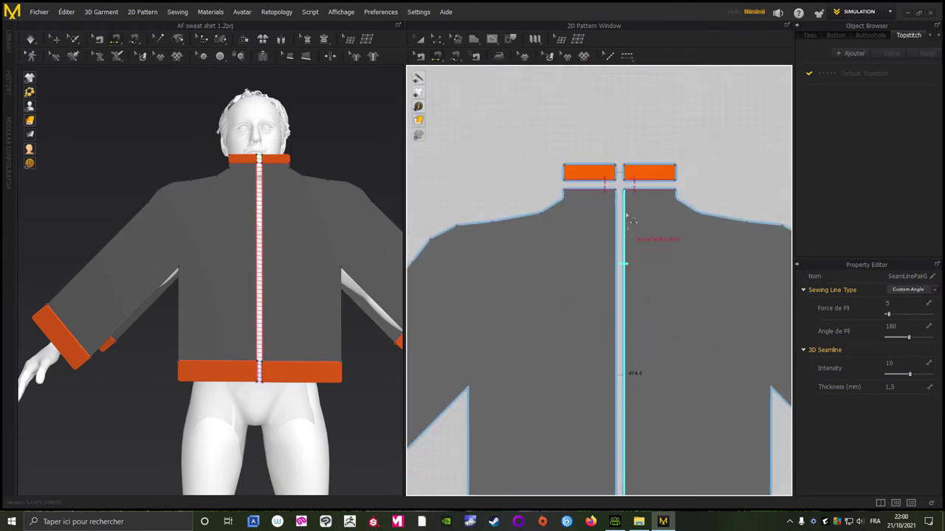
- Inspect the centre front seam and finish the seam along the collar edge
left_click(617, 236)
left_click(627, 236)
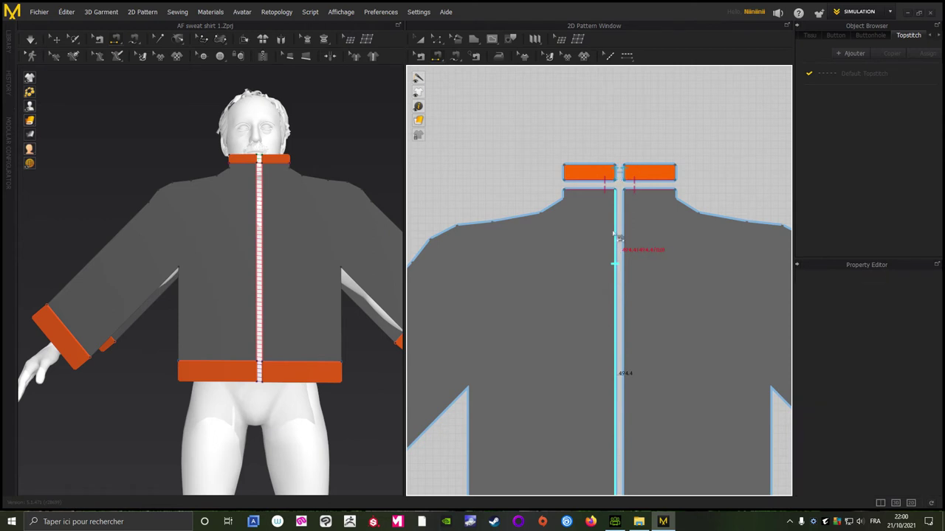
scroll(607, 373, "down", 3)
right_click_drag(617, 371, 612, 162)
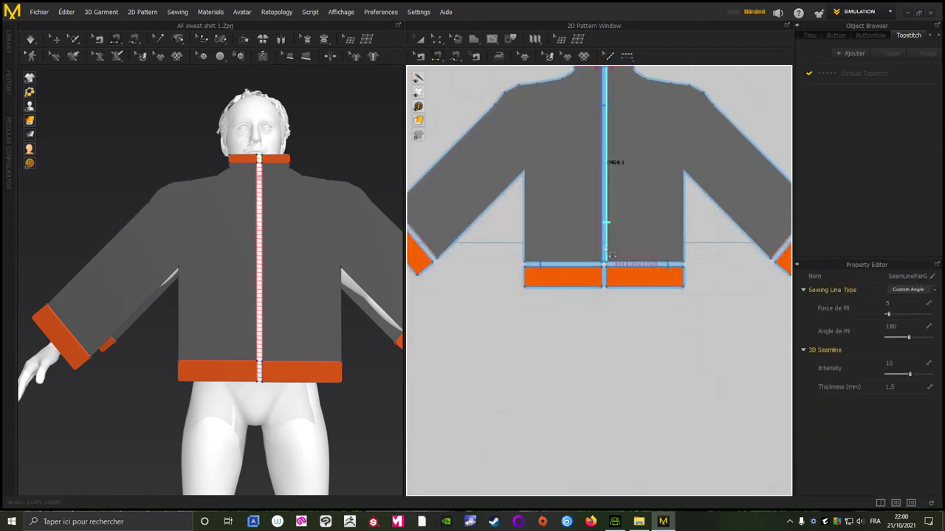
left_click(604, 277)
scroll(626, 204, "down", 4)
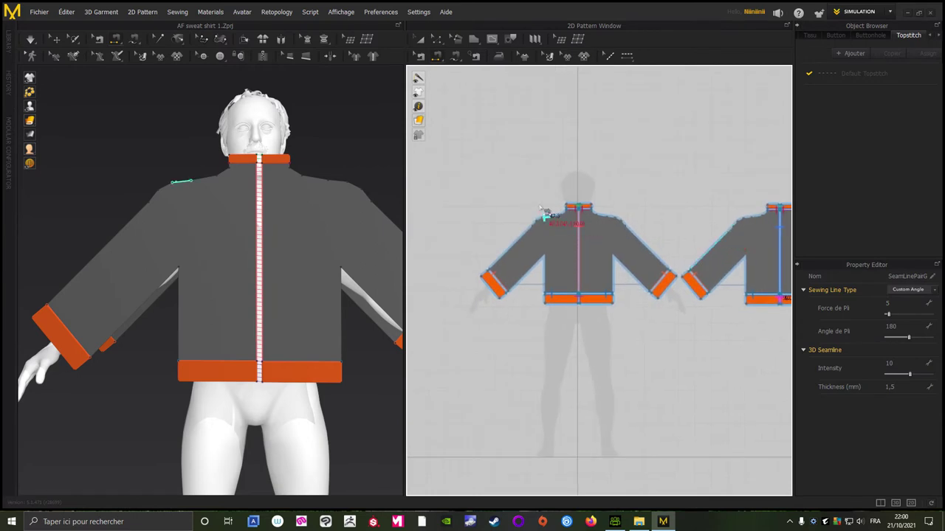
scroll(561, 206, "up", 2)
scroll(587, 192, "up", 2)
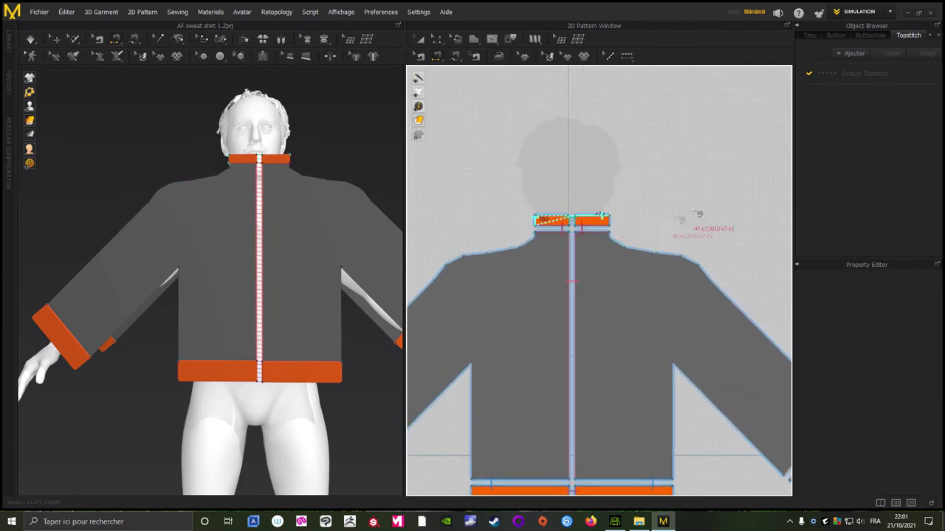
scroll(681, 211, "up", 2)
scroll(673, 209, "down", 2)
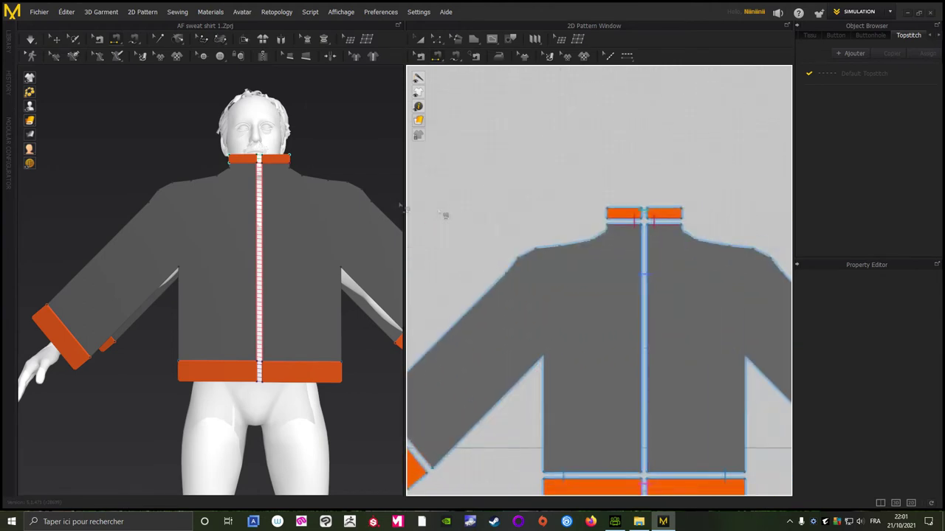
left_click(680, 210)
- Run the simulation briefly and recentre the pattern pieces over the avatar
key("space")
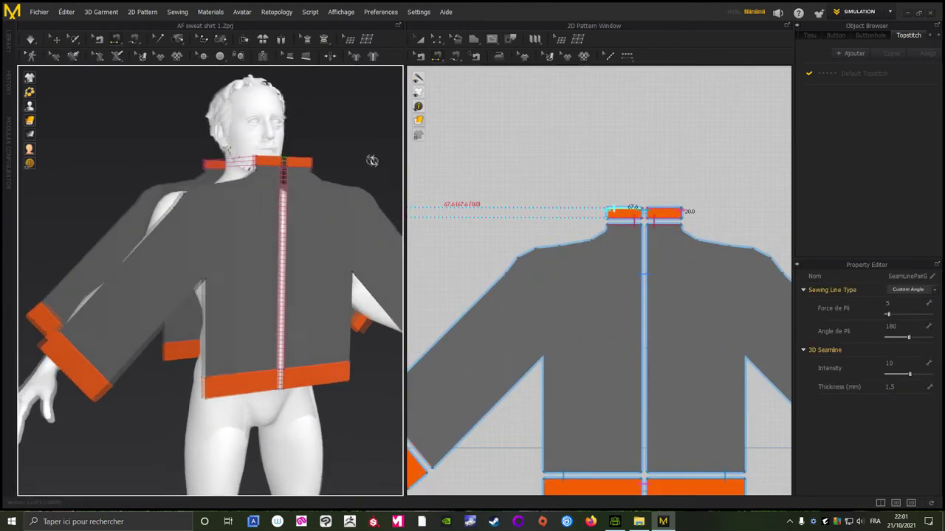
right_click_drag(369, 158, 383, 165)
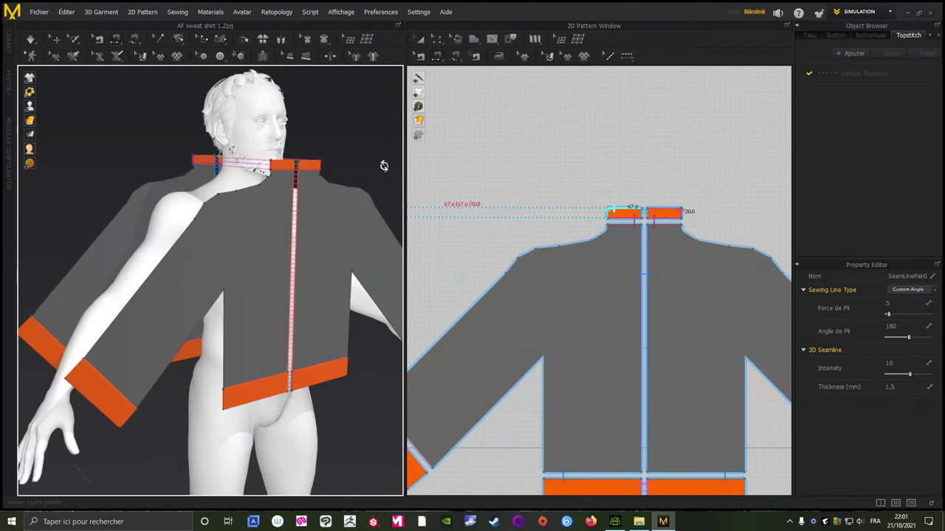
scroll(595, 222, "down", 3)
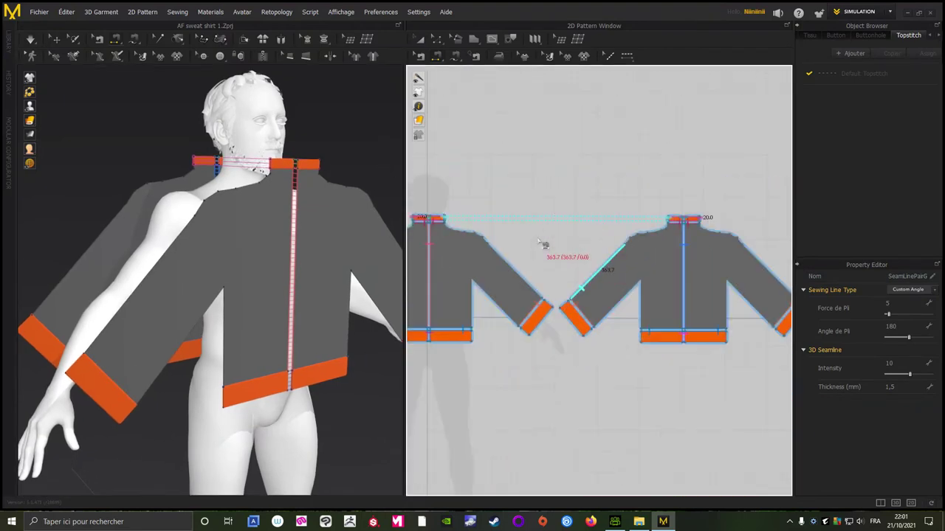
mouse_move(544, 246)
right_mouse_down()
mouse_move(626, 258)
mouse_move(598, 246)
right_mouse_up()
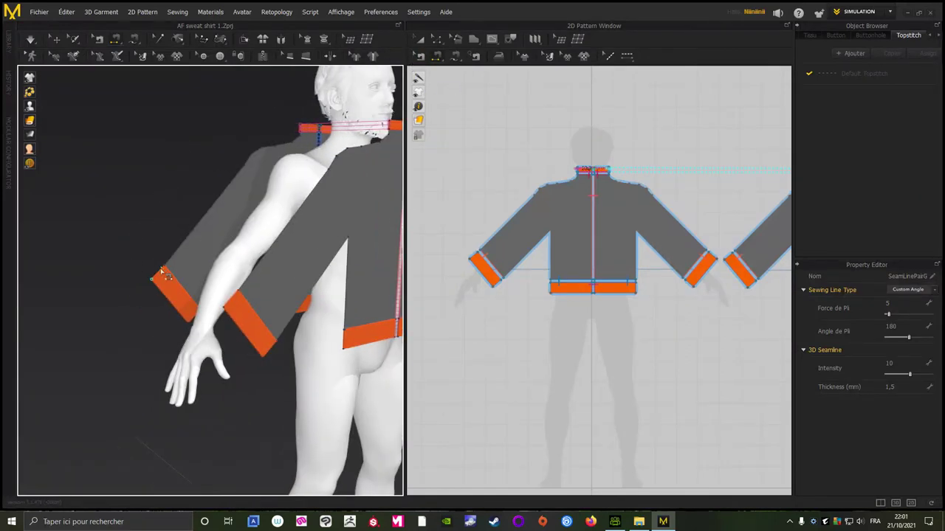
left_click(161, 271)
- Sew the sleeve cuff edges together and sew along the waistband edge
left_click(238, 301)
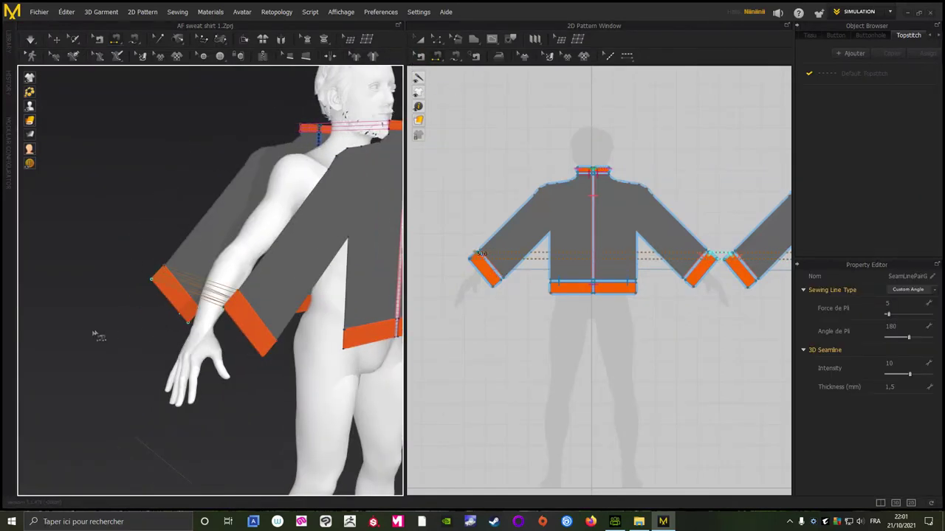
right_click_drag(96, 334, 62, 313)
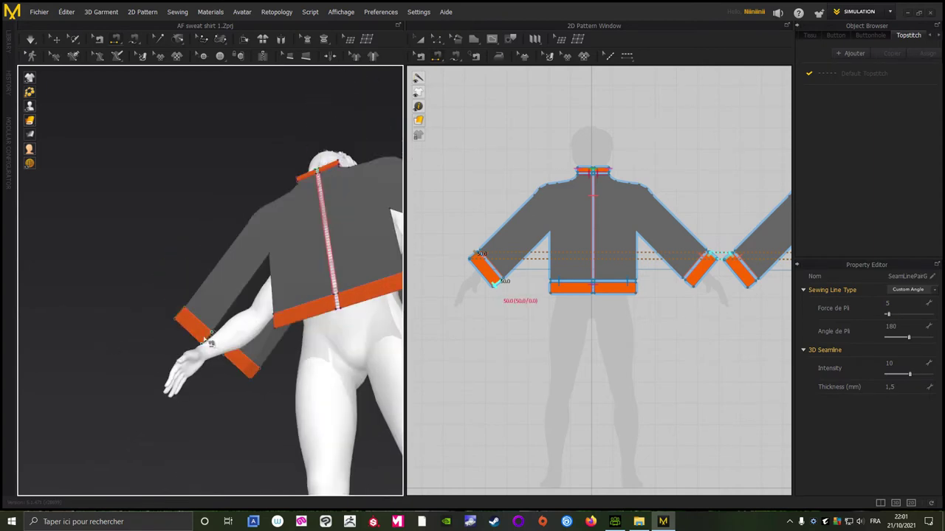
left_click(213, 342)
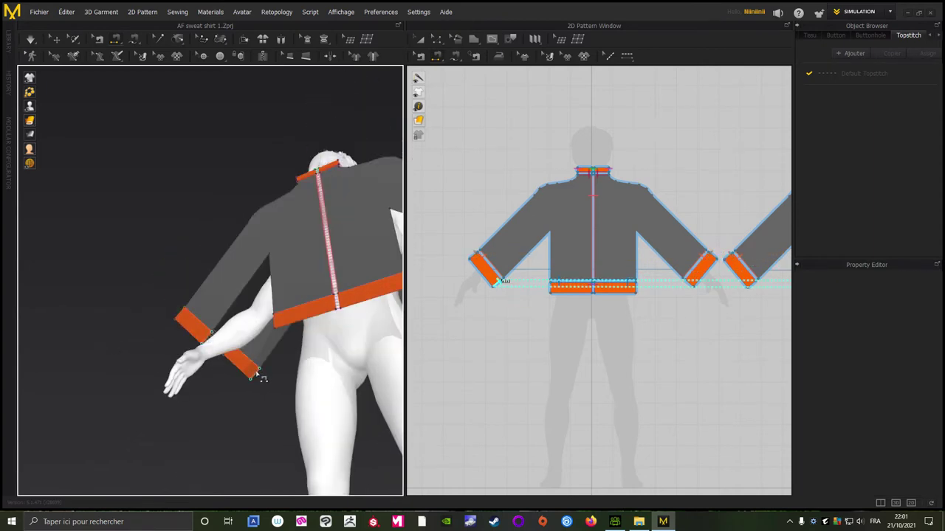
left_click(256, 374)
mouse_move(205, 428)
right_mouse_down()
mouse_move(270, 436)
mouse_move(262, 318)
right_mouse_up()
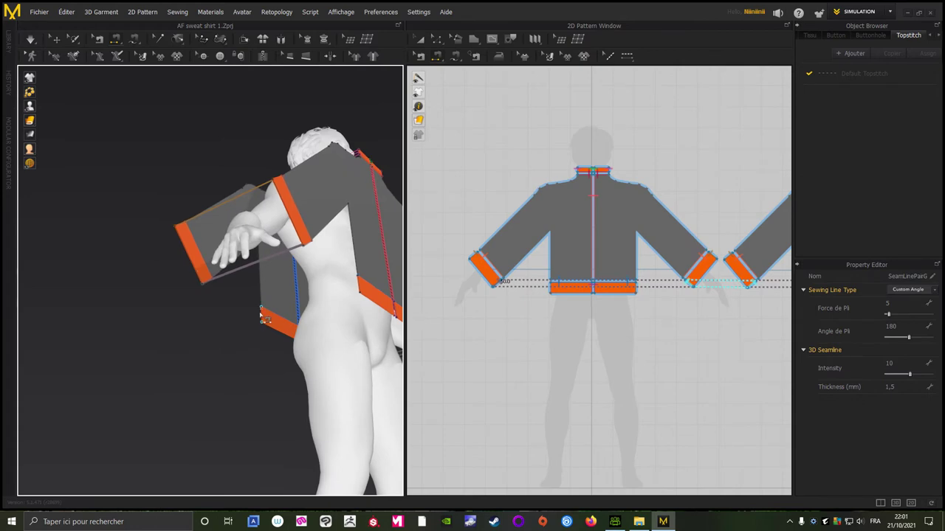
left_click(262, 318)
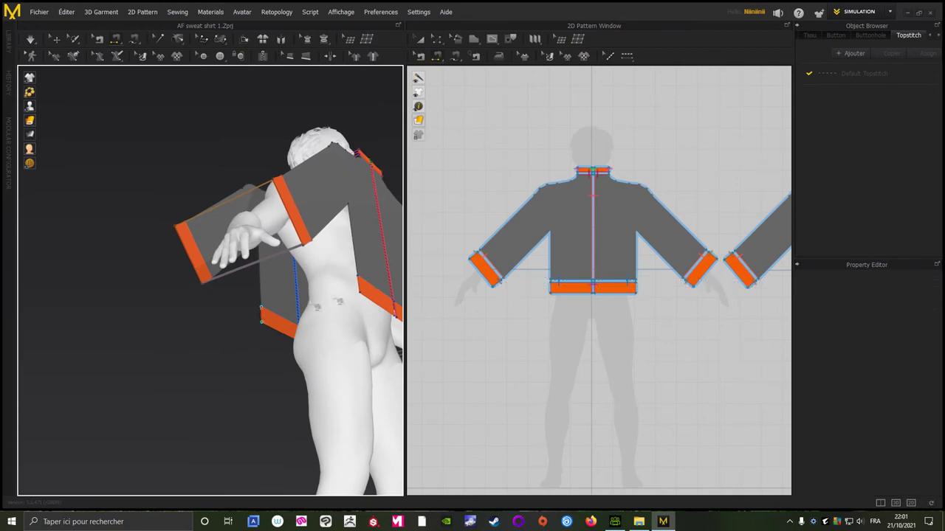
left_click(253, 353)
mouse_move(253, 382)
right_mouse_down()
mouse_move(81, 415)
mouse_move(73, 408)
mouse_move(186, 423)
mouse_move(217, 415)
mouse_move(143, 386)
mouse_move(59, 322)
right_mouse_up()
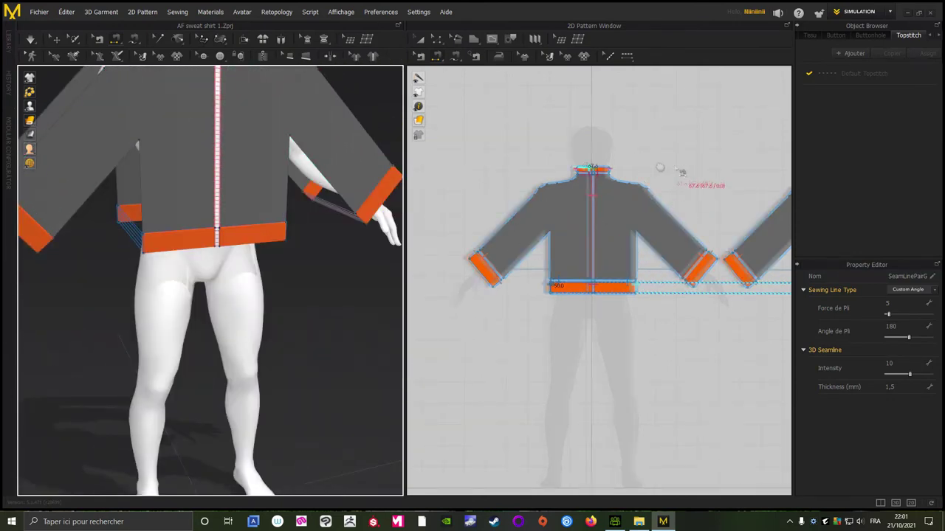
- Bring the sleeve edges into view and check the existing 234.9 side seam
mouse_move(681, 172)
right_mouse_down()
mouse_move(614, 172)
mouse_move(725, 176)
right_mouse_up()
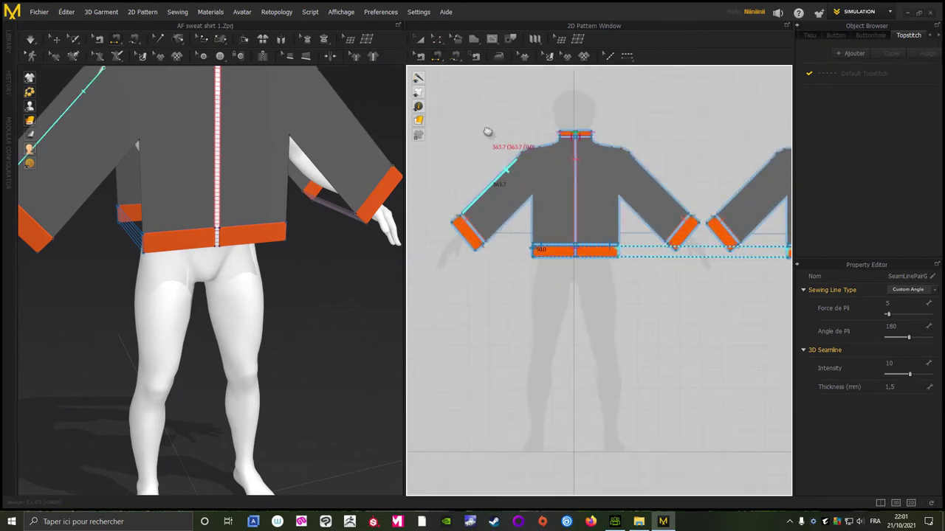
right_click_drag(497, 179, 487, 130)
mouse_move(201, 290)
right_mouse_down()
mouse_move(69, 323)
mouse_move(69, 293)
mouse_move(120, 174)
right_mouse_up()
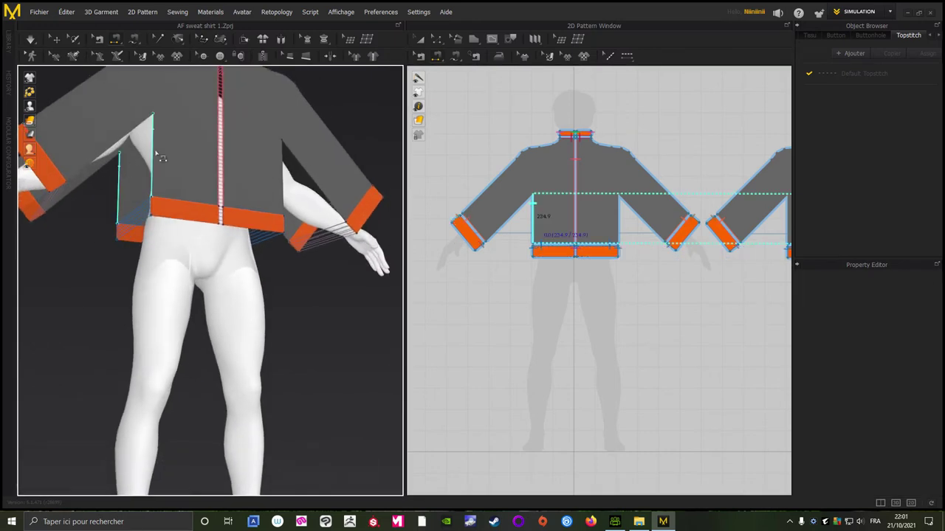
left_click(88, 279)
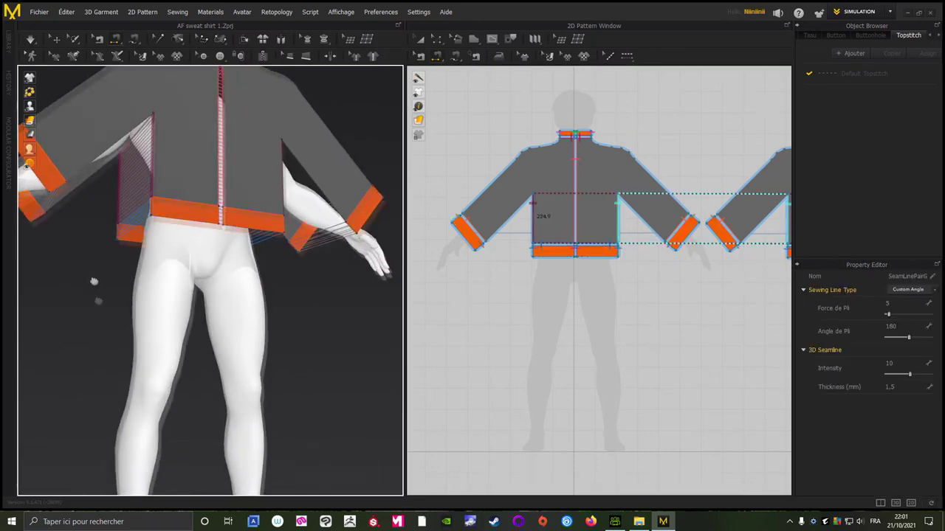
right_click_drag(93, 280, 185, 310)
mouse_move(359, 362)
right_mouse_down()
mouse_move(302, 323)
mouse_move(318, 296)
right_mouse_up()
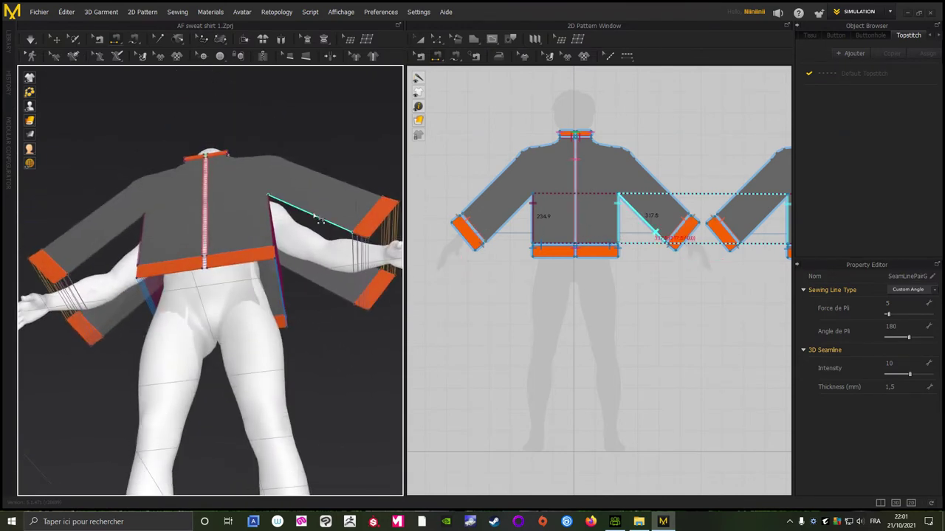
- Sew the front sleeve's lower edge to the back sleeve's lower edge (317.8)
left_click(319, 220)
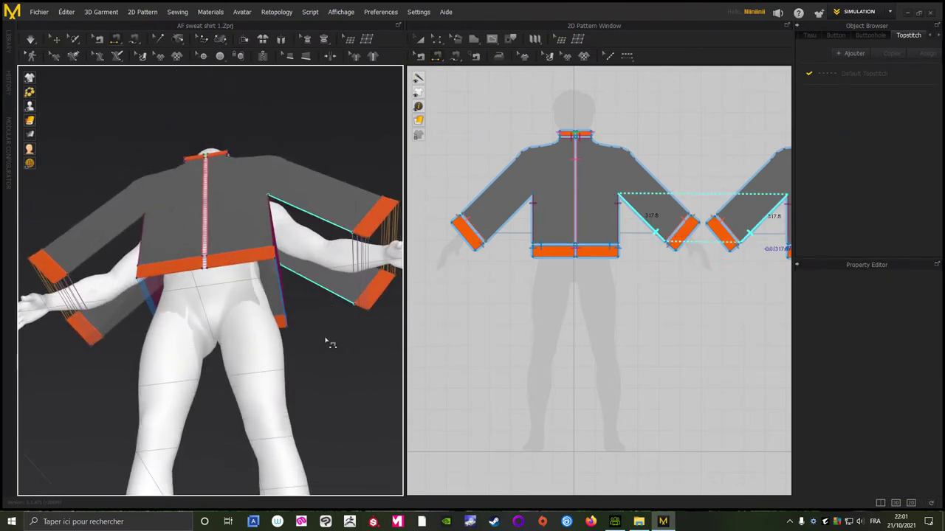
left_click(325, 335)
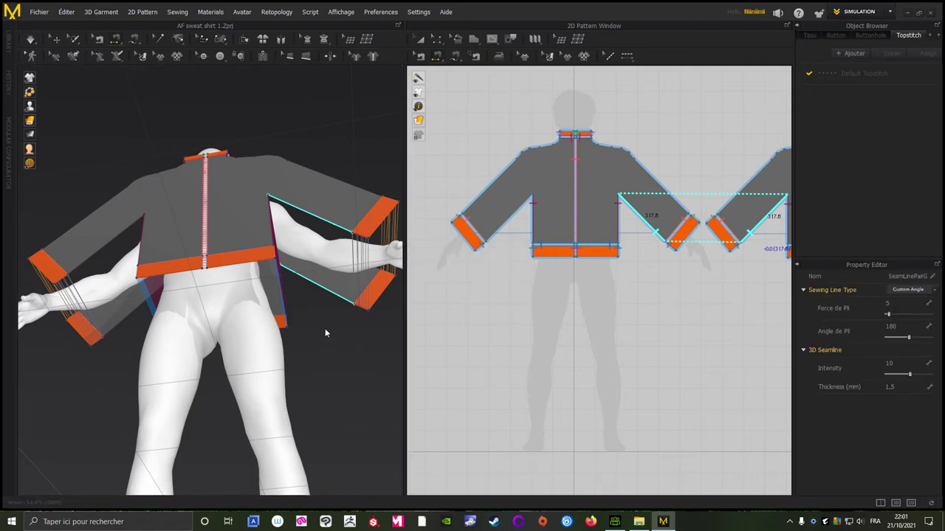
mouse_move(326, 336)
right_mouse_down()
mouse_move(309, 370)
mouse_move(269, 233)
right_mouse_up()
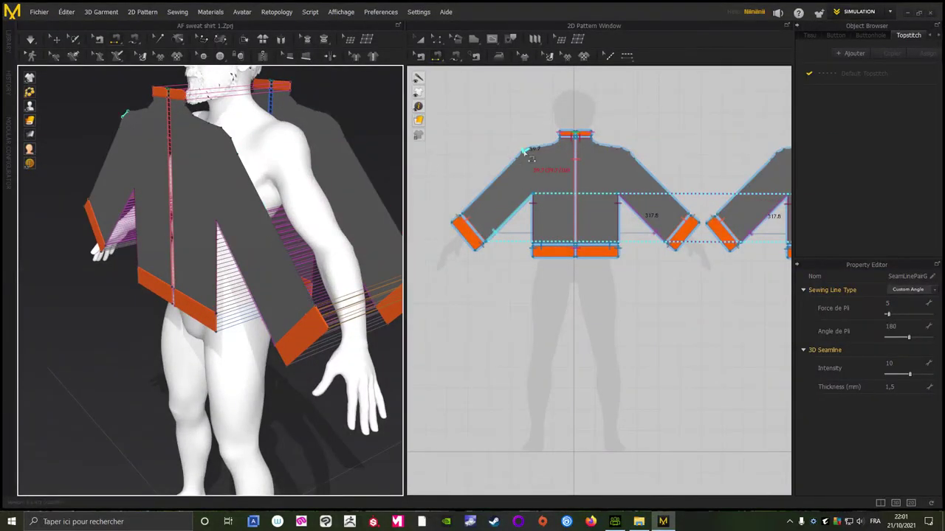
- Start a Free Sewing seam at the shoulder and trace the top sleeve edge to the cuff
scroll(564, 233, "down", 2)
scroll(565, 233, "down", 2)
scroll(565, 233, "up", 3)
scroll(564, 236, "up", 2)
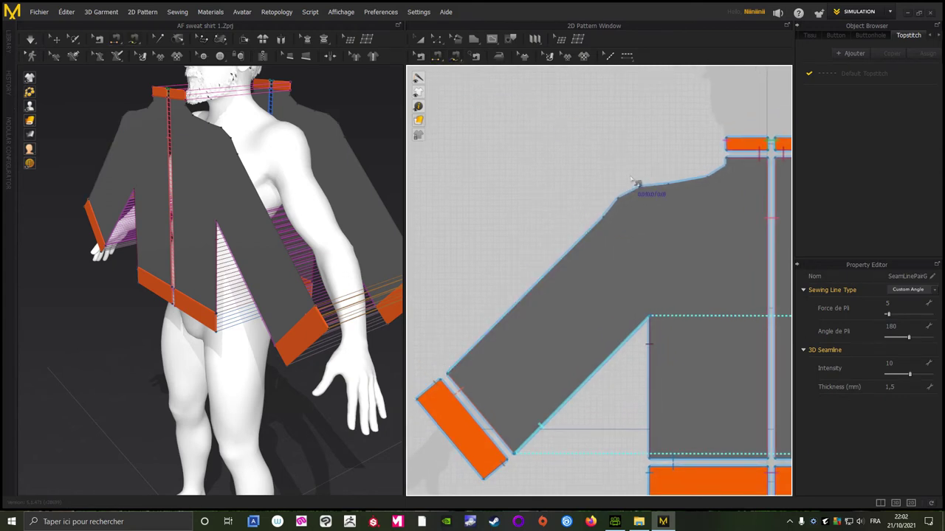
middle_click_drag(549, 185, 474, 225)
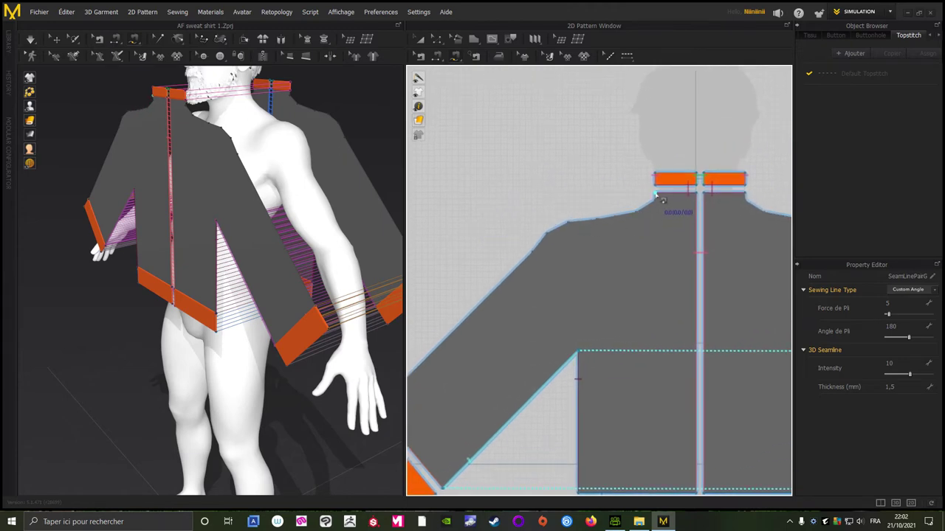
left_click(654, 194)
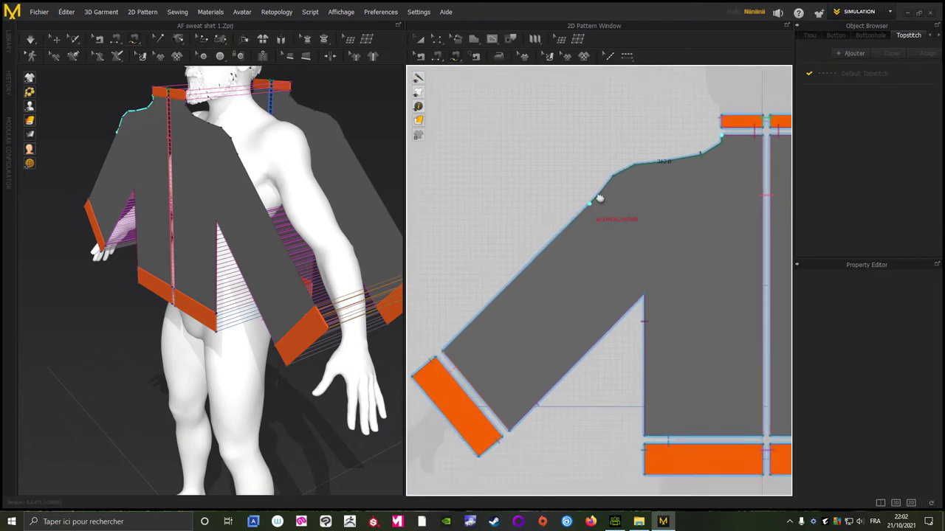
middle_click_drag(547, 237, 626, 238)
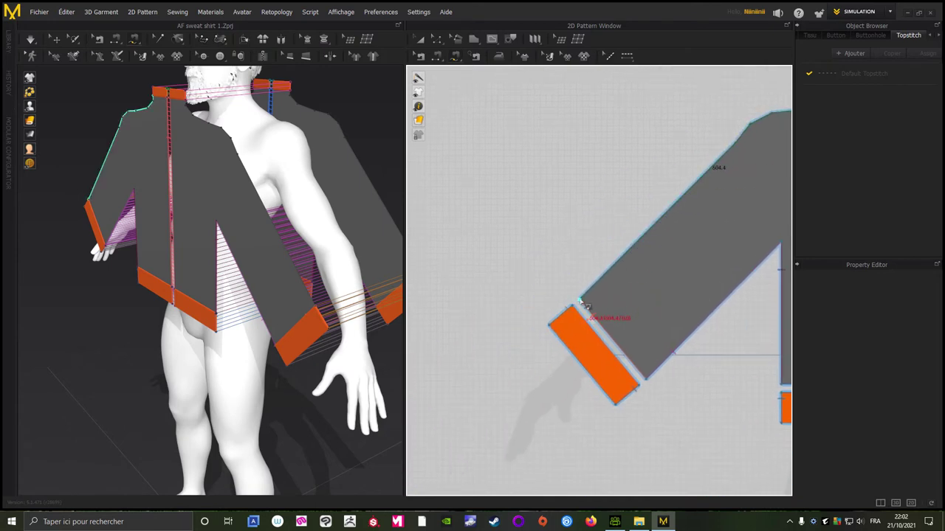
- Complete the 604.4 seam on the back piece's matching sleeve edge at the cuff
scroll(581, 302, "down", 5)
middle_click_drag(700, 308, 472, 281)
scroll(527, 248, "up", 1)
scroll(639, 272, "down", 2)
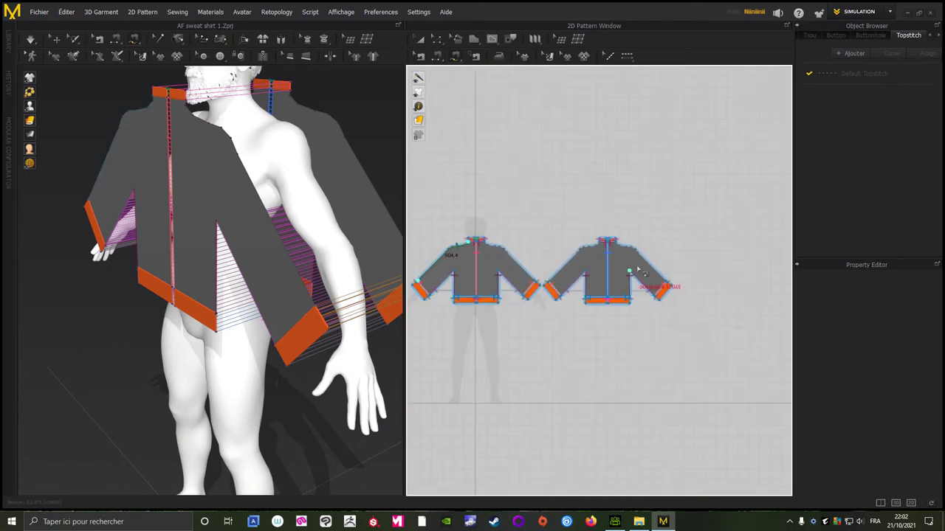
scroll(639, 271, "up", 3)
scroll(622, 264, "up", 2)
scroll(687, 270, "up", 2)
scroll(688, 267, "up", 1)
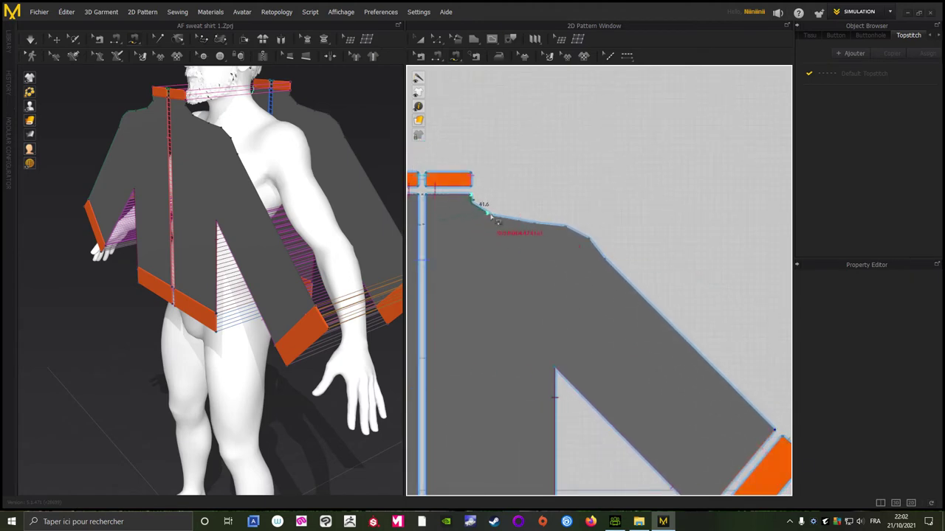
middle_click_drag(667, 310, 572, 209)
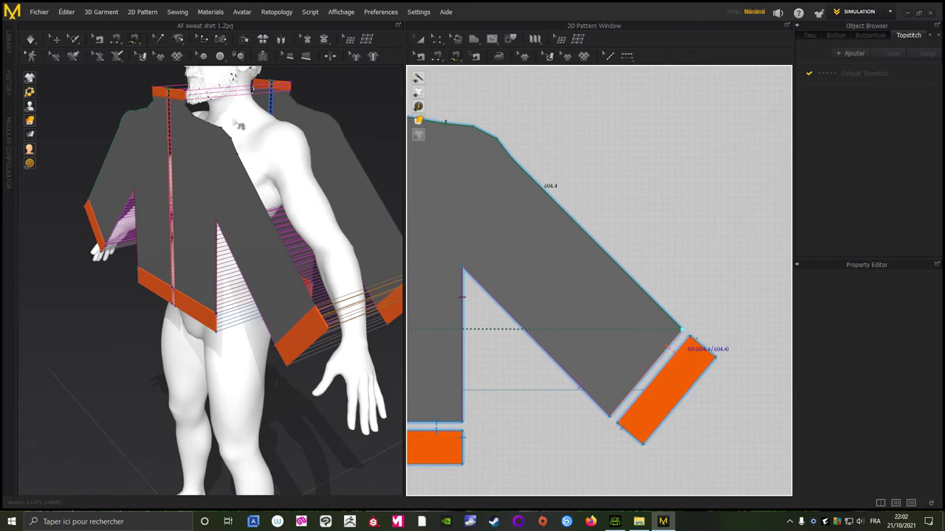
left_click(681, 331)
scroll(262, 293, "down", 2)
right_click_drag(262, 293, 332, 257)
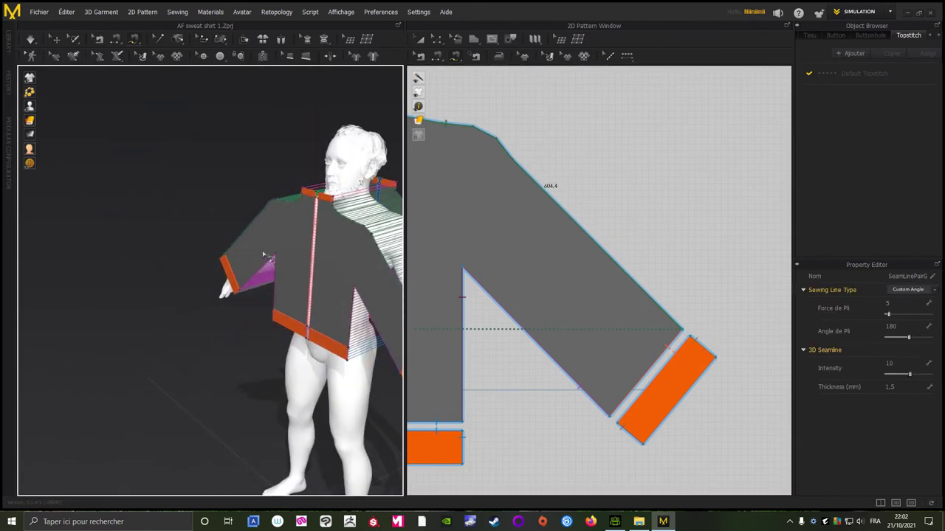
- Switch to selection mode and start the simulation so the sweater drapes
key("a")
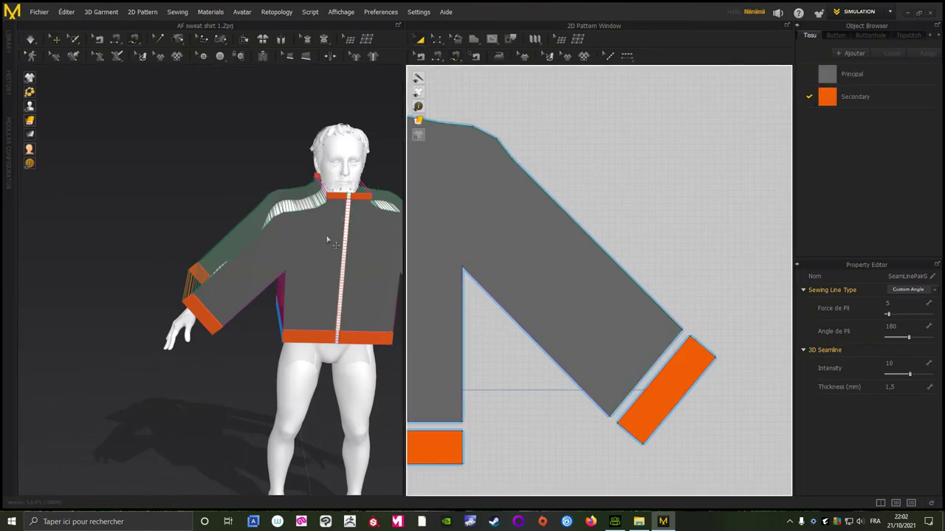
scroll(332, 256, "down", 2)
mouse_move(333, 257)
right_mouse_down()
mouse_move(288, 190)
mouse_move(145, 121)
right_mouse_up()
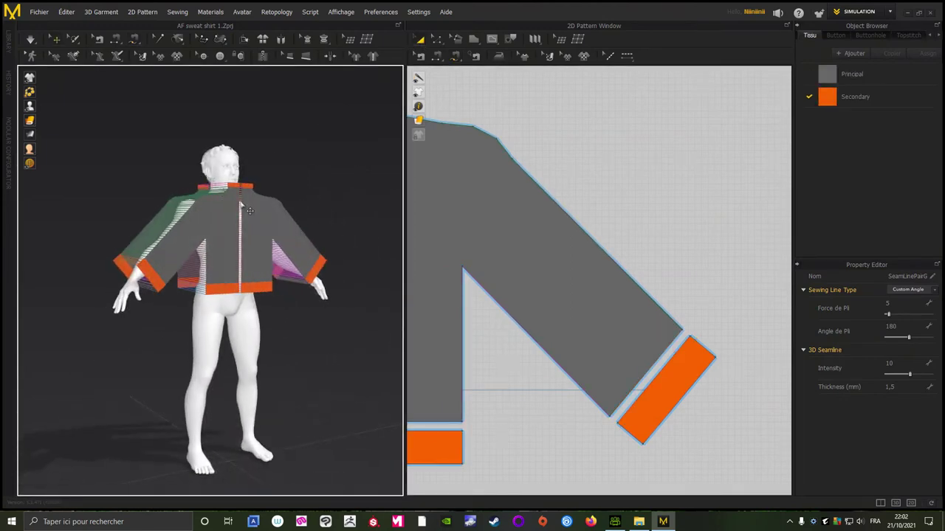
left_click(31, 42)
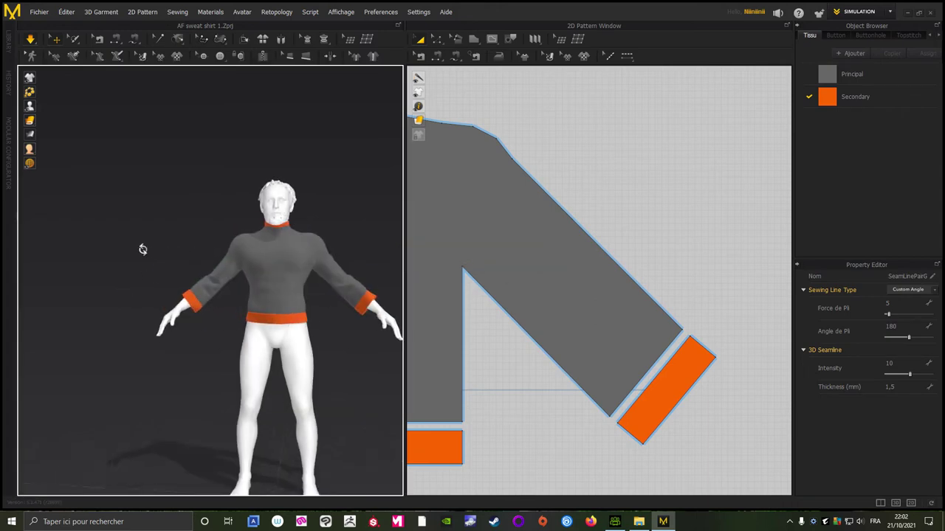
scroll(190, 268, "up", 3)
scroll(133, 244, "up", 3)
mouse_move(73, 222)
right_mouse_down()
mouse_move(346, 254)
mouse_move(274, 185)
mouse_move(238, 207)
mouse_move(206, 142)
right_mouse_up()
- Tug the left sleeve of the draped sweater to test the cloth
left_click(206, 135)
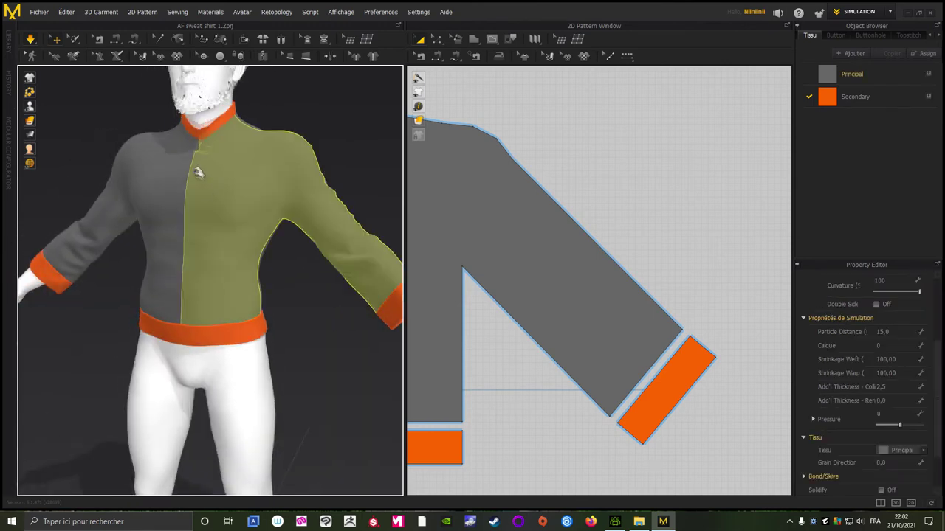
left_click(285, 111)
right_click_drag(285, 111, 327, 115)
right_click_drag(352, 144, 217, 133)
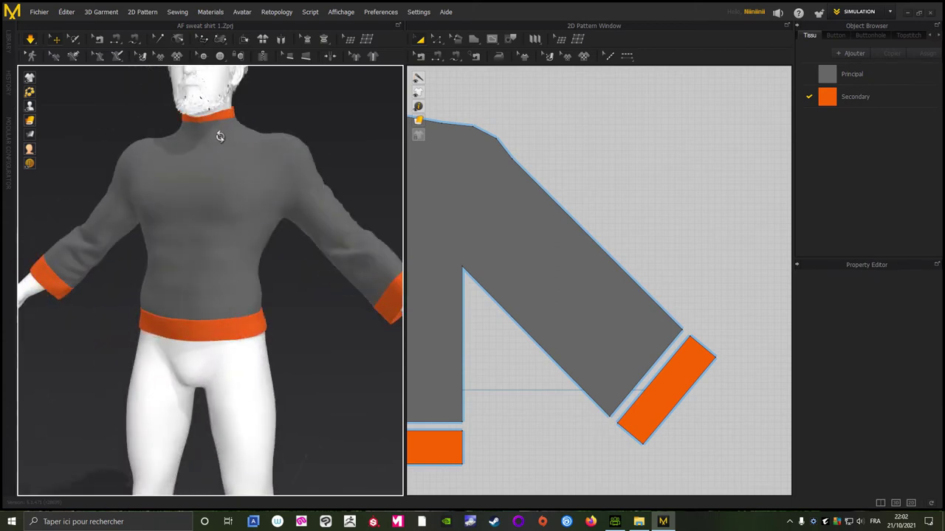
scroll(217, 133, "down", 3)
mouse_move(248, 228)
right_mouse_down()
mouse_move(213, 311)
mouse_move(362, 321)
mouse_move(202, 317)
mouse_move(185, 247)
right_mouse_up()
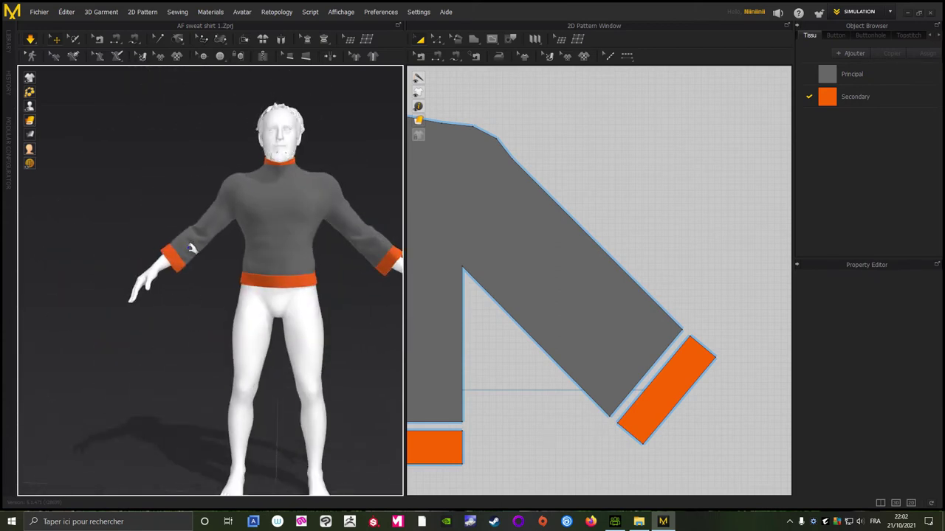
left_click_drag(190, 248, 232, 221)
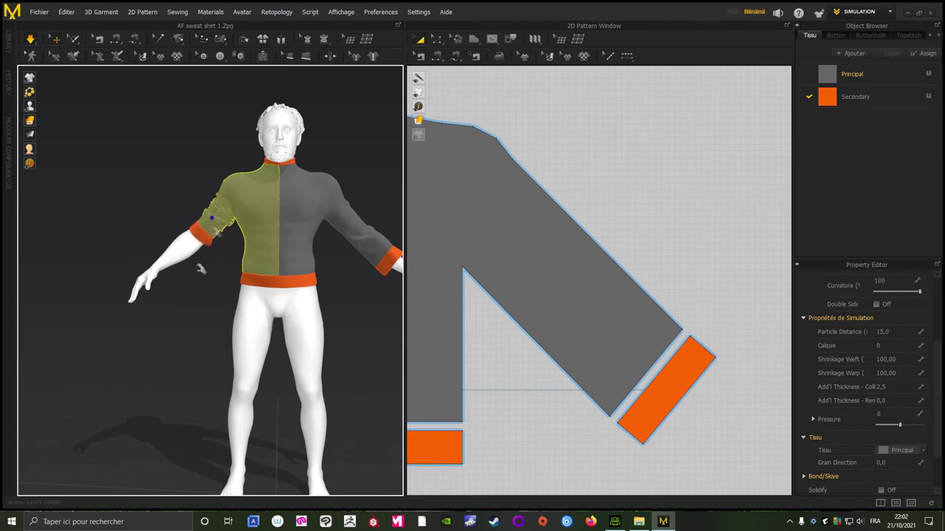
left_click(196, 329)
- Pull the waistband down and up to test its fit on the avatar
mouse_move(194, 323)
right_mouse_down()
mouse_move(354, 337)
mouse_move(215, 335)
mouse_move(175, 322)
mouse_move(291, 331)
right_mouse_up()
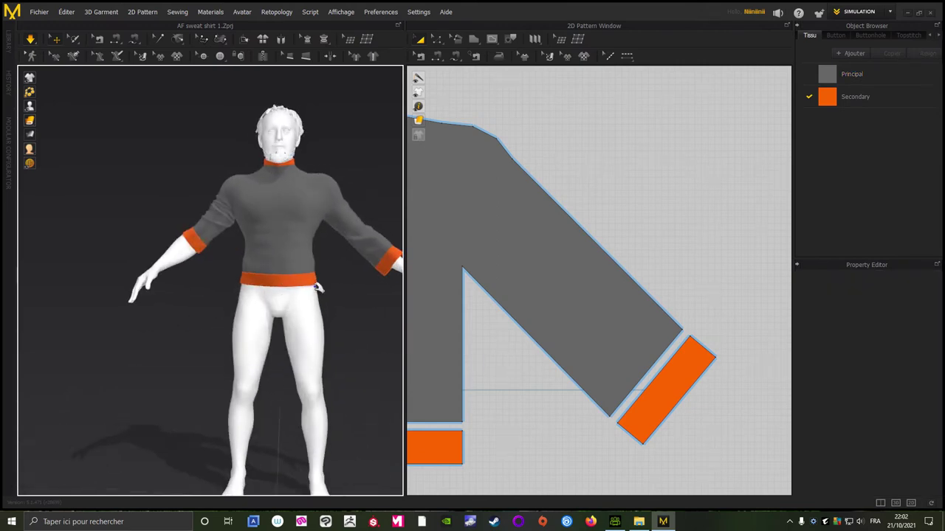
left_click_drag(245, 279, 192, 396)
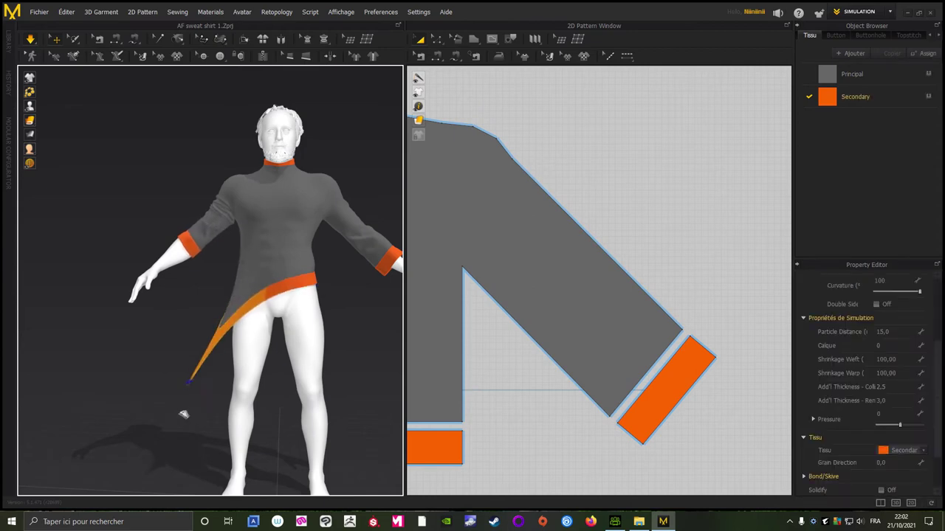
left_click_drag(301, 285, 299, 251)
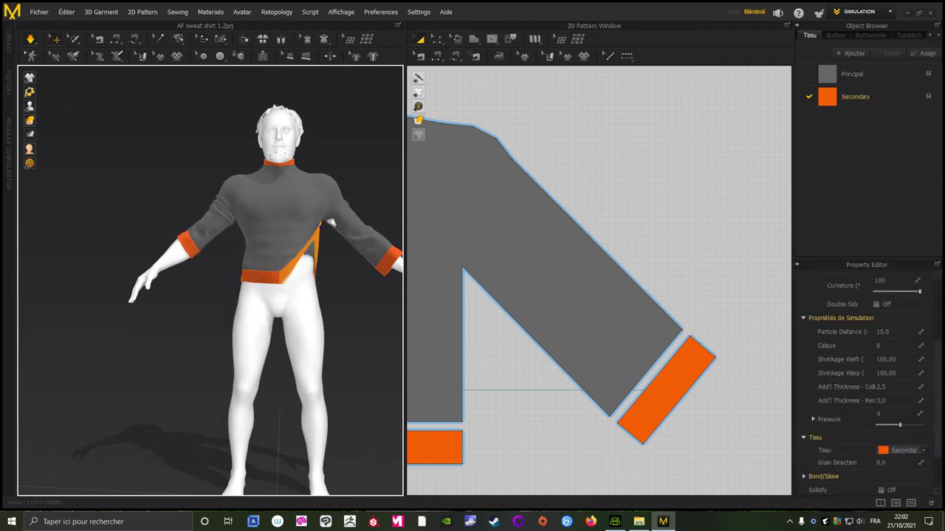
mouse_move(299, 288)
right_mouse_down()
mouse_move(93, 344)
mouse_move(126, 334)
right_mouse_up()
right_click_drag(315, 277, 161, 254)
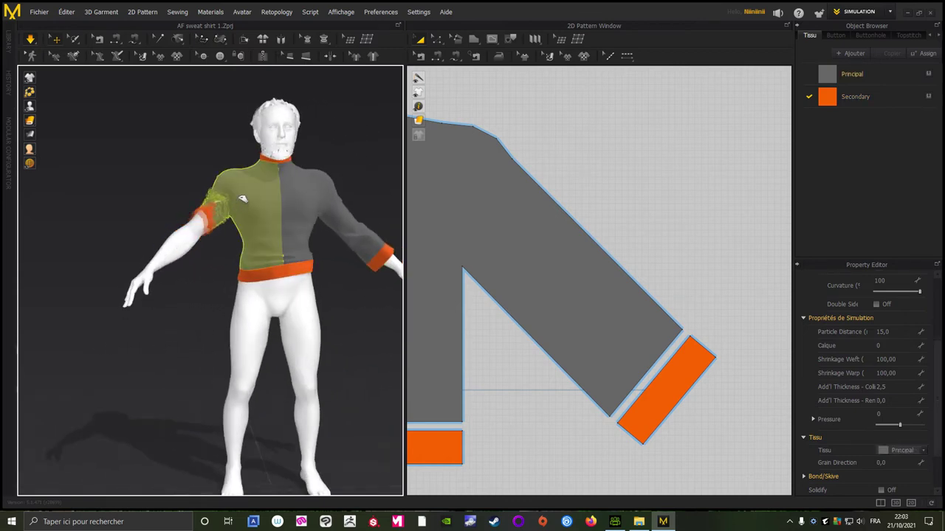
left_click(169, 341)
mouse_move(169, 341)
right_mouse_down()
mouse_move(180, 359)
mouse_move(274, 354)
mouse_move(95, 350)
mouse_move(105, 393)
mouse_move(172, 371)
mouse_move(64, 376)
mouse_move(270, 369)
mouse_move(126, 379)
mouse_move(126, 313)
right_mouse_up()
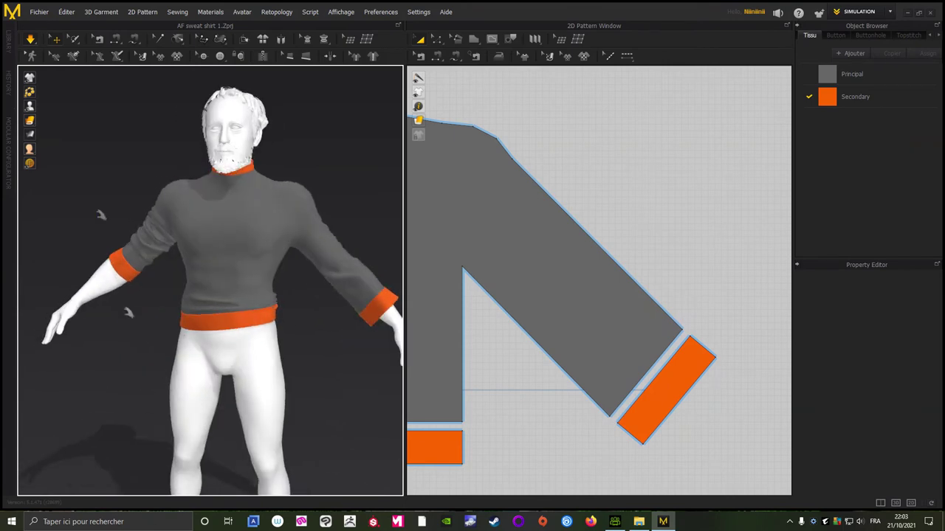
- Stop the simulation and bring up the workspace modes list
left_click(31, 41)
scroll(523, 259, "down", 3)
scroll(702, 223, "down", 2)
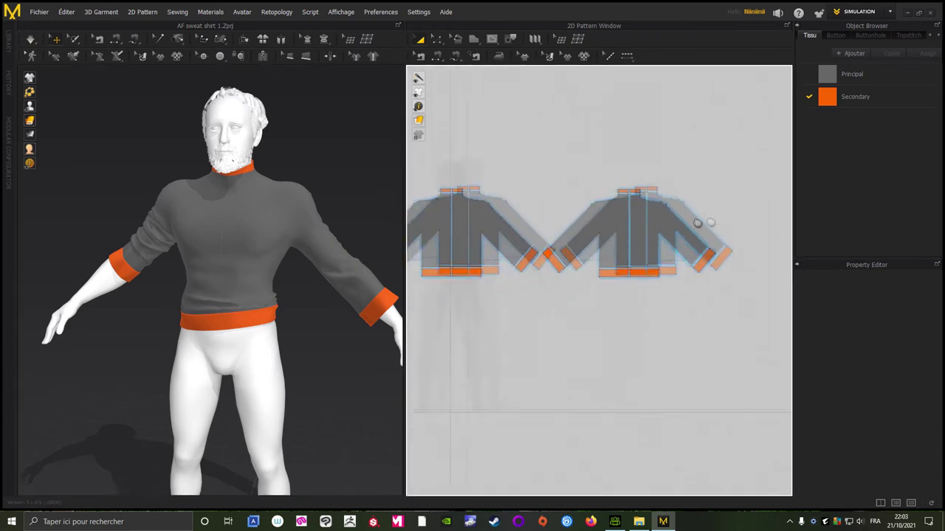
right_click_drag(320, 164, 312, 173)
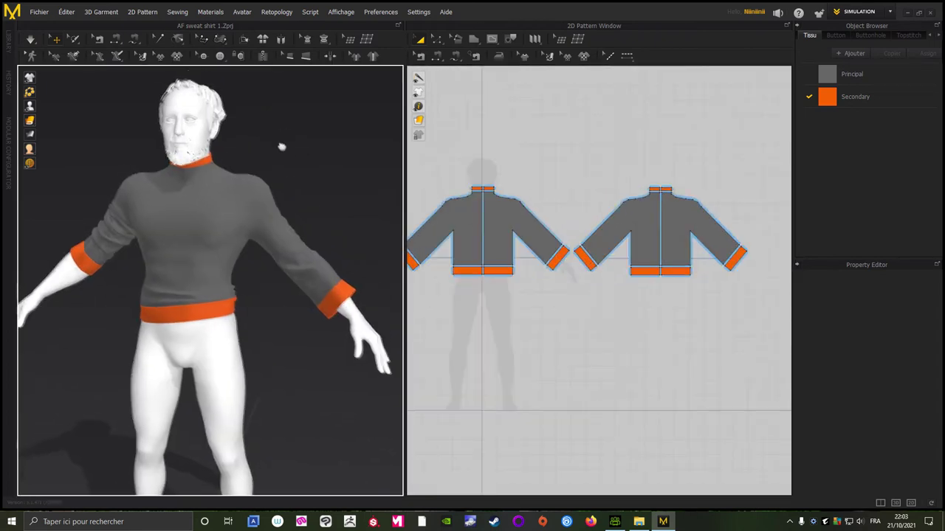
scroll(565, 175, "down", 2)
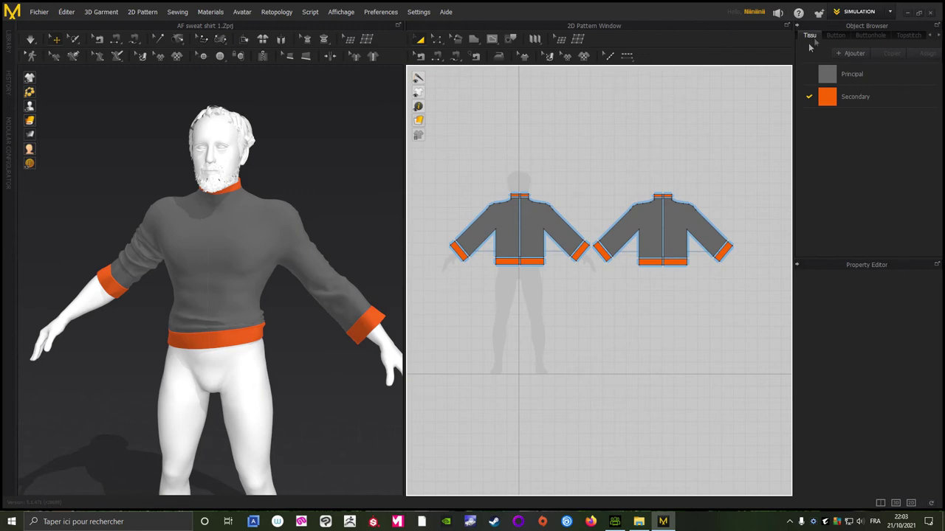
left_click(859, 13)
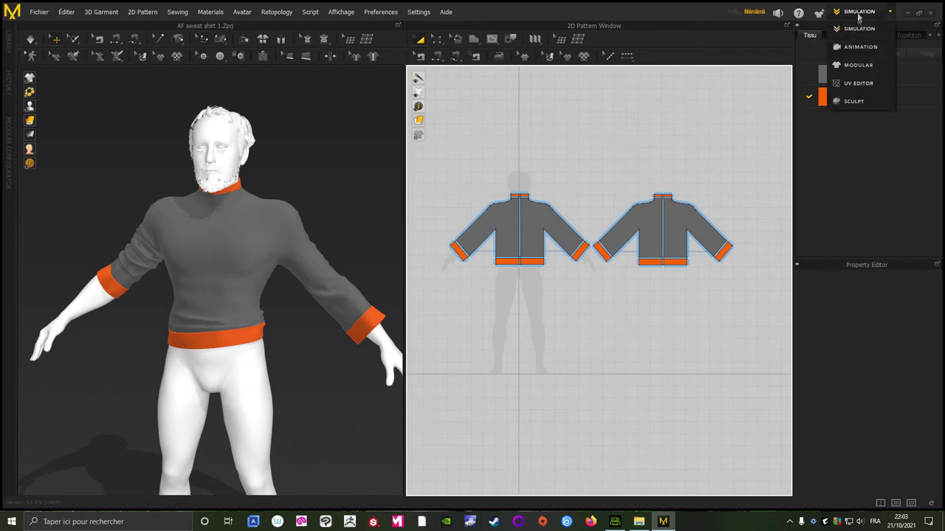
- Switch to UV Editor, then select, move and stretch both sweater UV islands
left_click(849, 86)
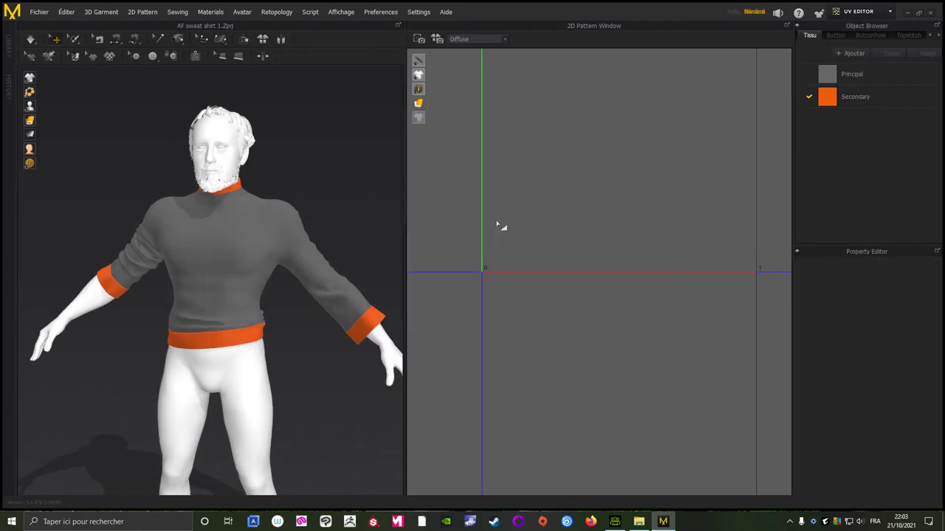
scroll(530, 195, "down", 5)
mouse_move(532, 204)
middle_mouse_down()
mouse_move(599, 249)
mouse_move(601, 318)
middle_mouse_up()
scroll(609, 225, "up", 4)
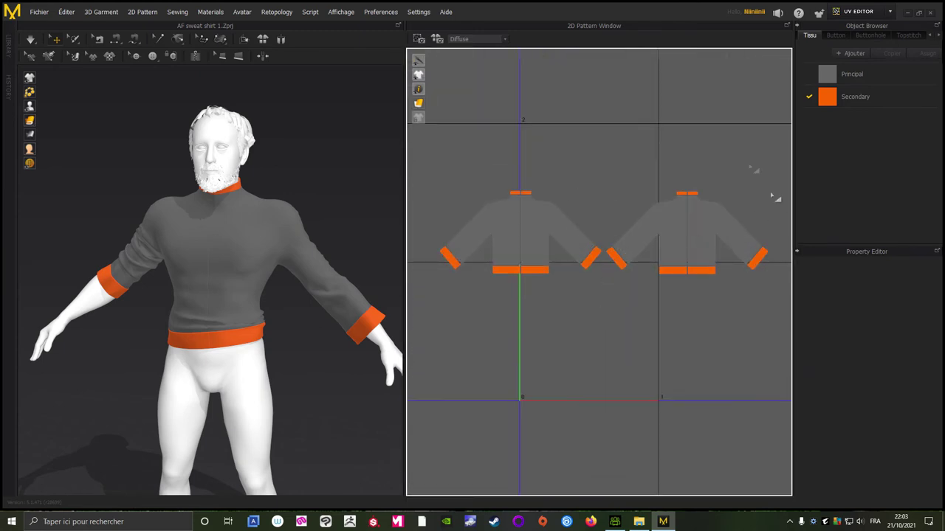
scroll(633, 212, "down", 2)
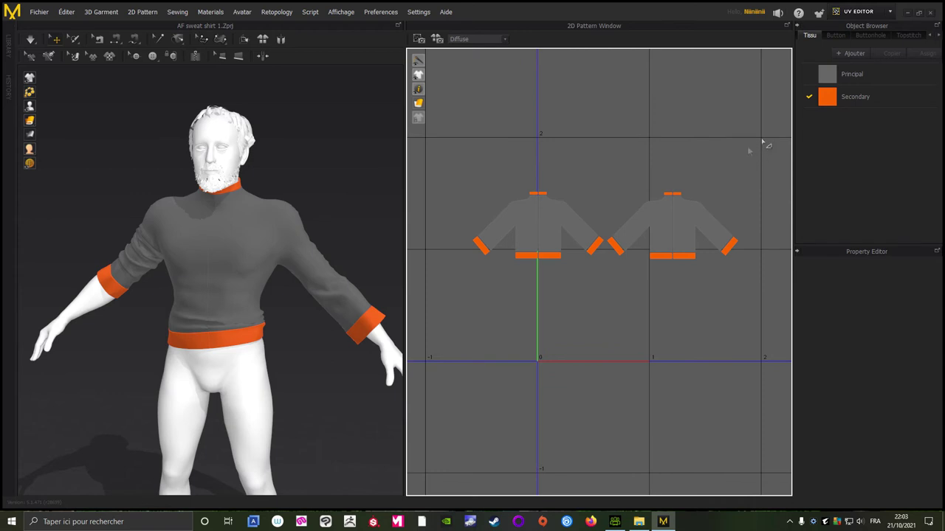
left_click_drag(449, 310, 449, 310)
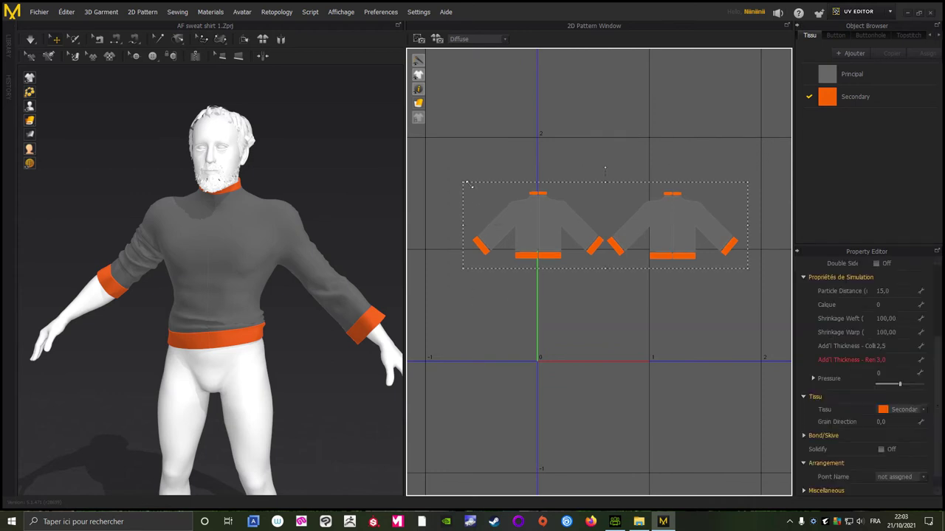
left_click_drag(468, 186, 541, 202)
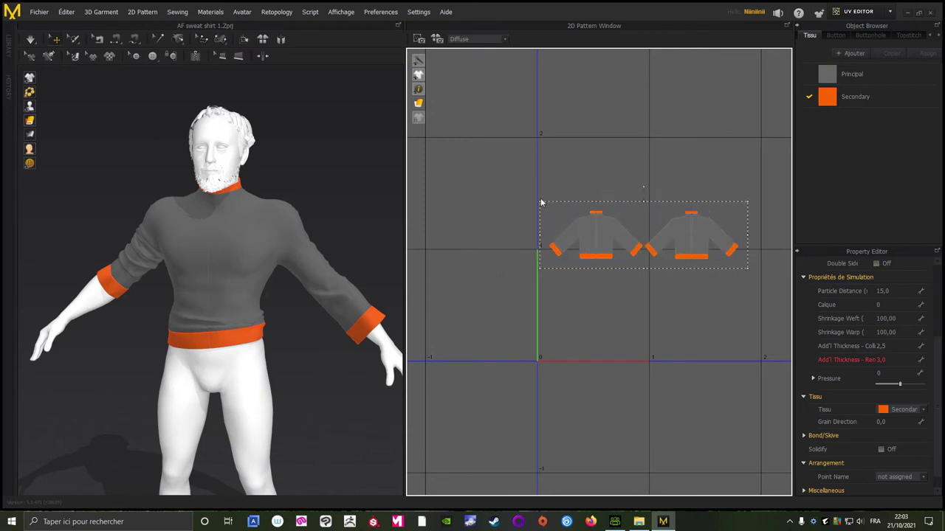
left_click_drag(645, 203, 642, 176)
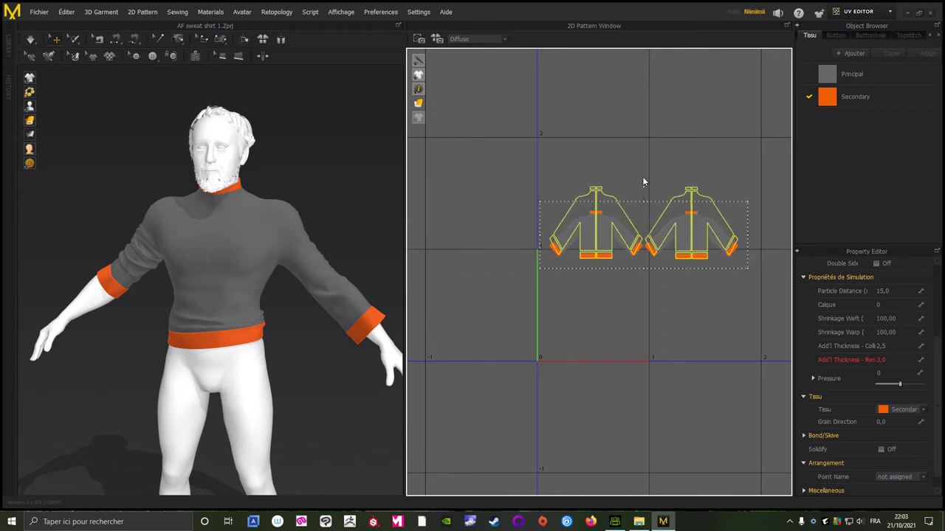
left_click_drag(636, 214, 568, 323)
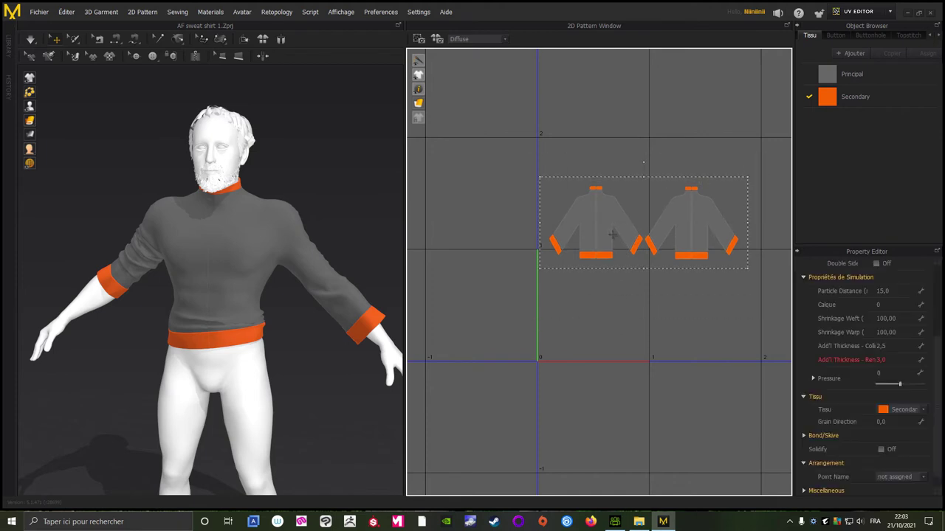
- Scale both islands down and fit them inside the 0–1 UV square
scroll(546, 363, "down", 1)
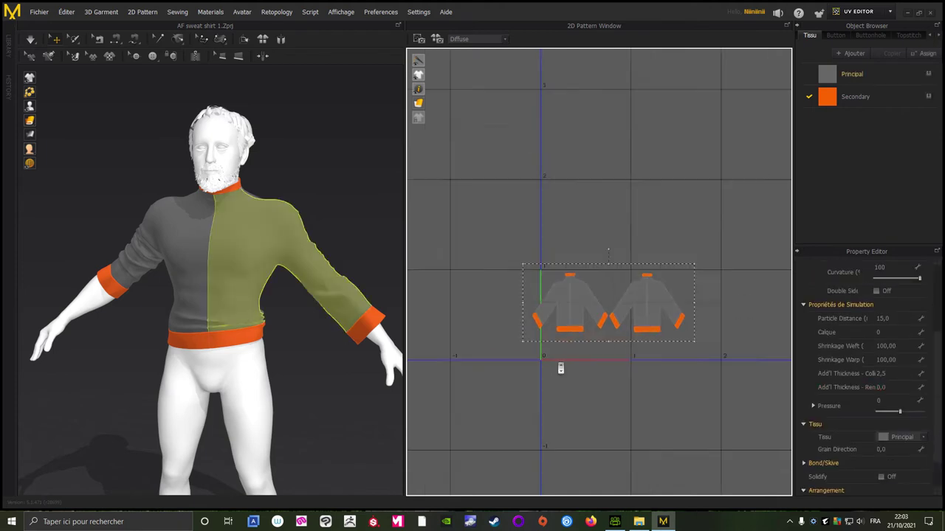
scroll(561, 367, "down", 2)
scroll(563, 371, "up", 5)
scroll(544, 317, "up", 3)
scroll(516, 378, "down", 3)
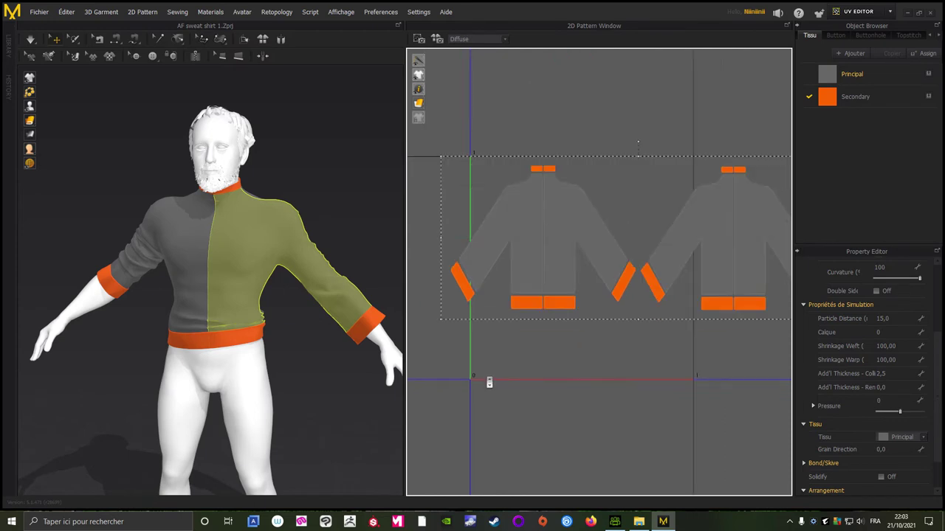
scroll(479, 380, "down", 1)
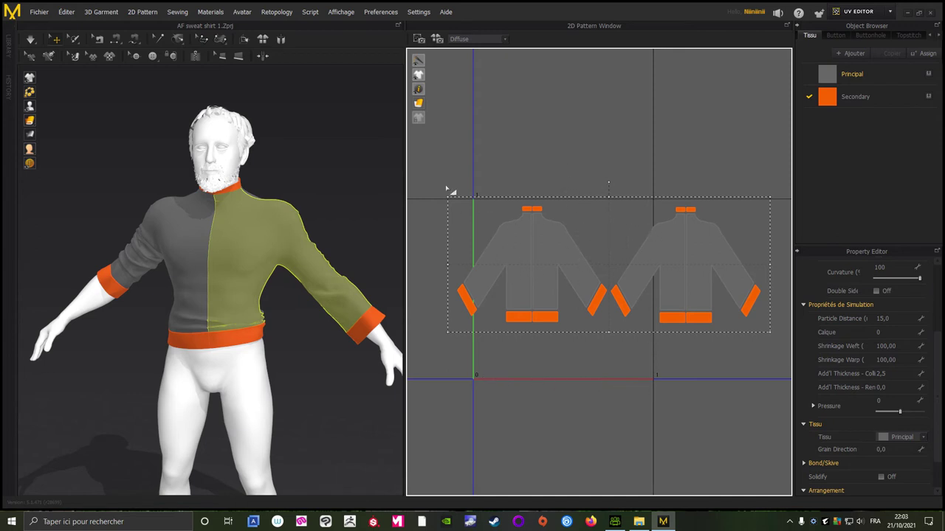
left_click_drag(449, 198, 519, 224)
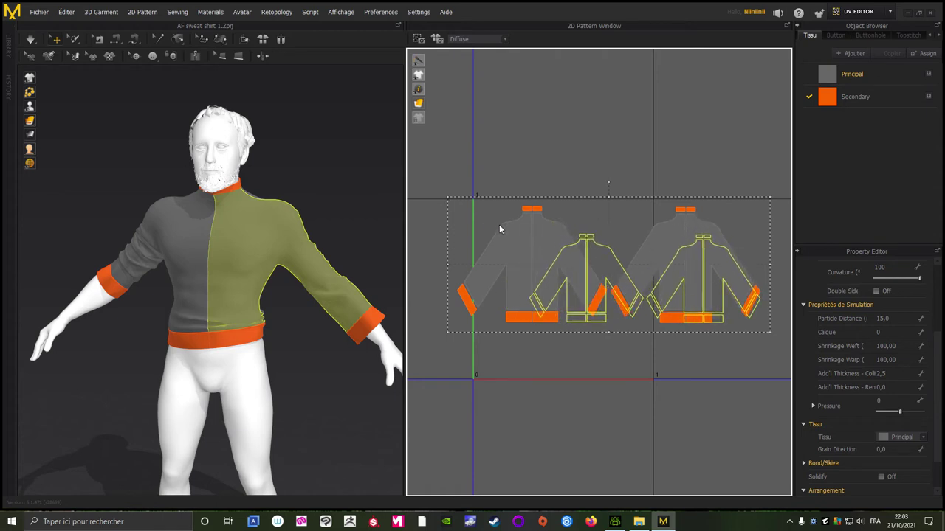
left_click_drag(644, 226, 643, 248)
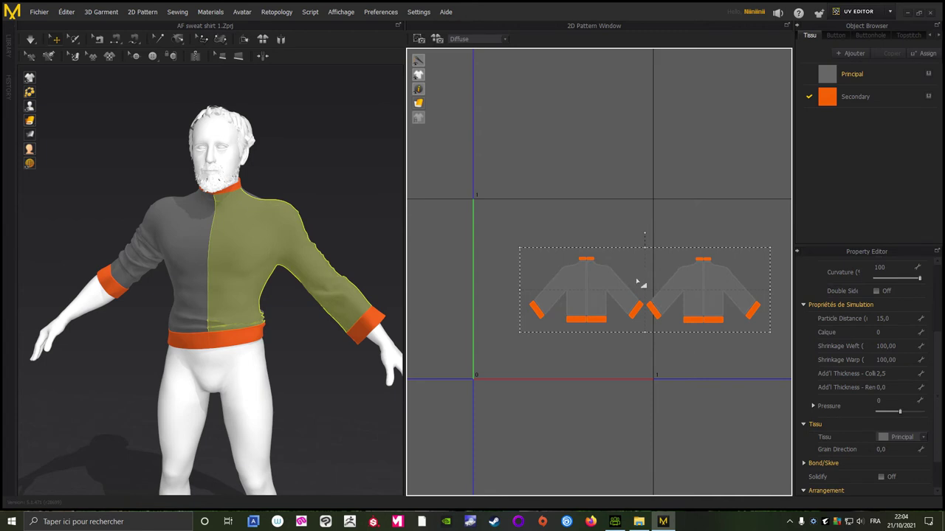
left_click_drag(626, 288, 589, 230)
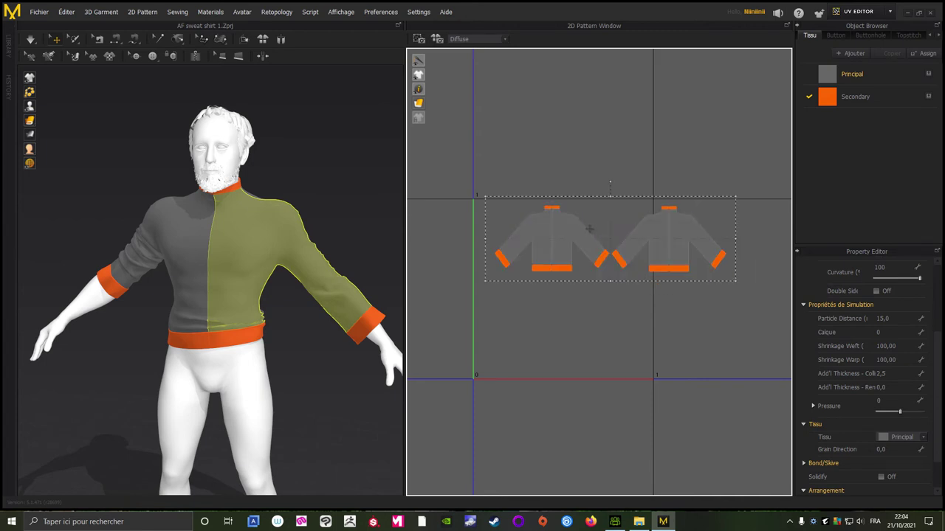
left_click_drag(546, 238, 561, 230)
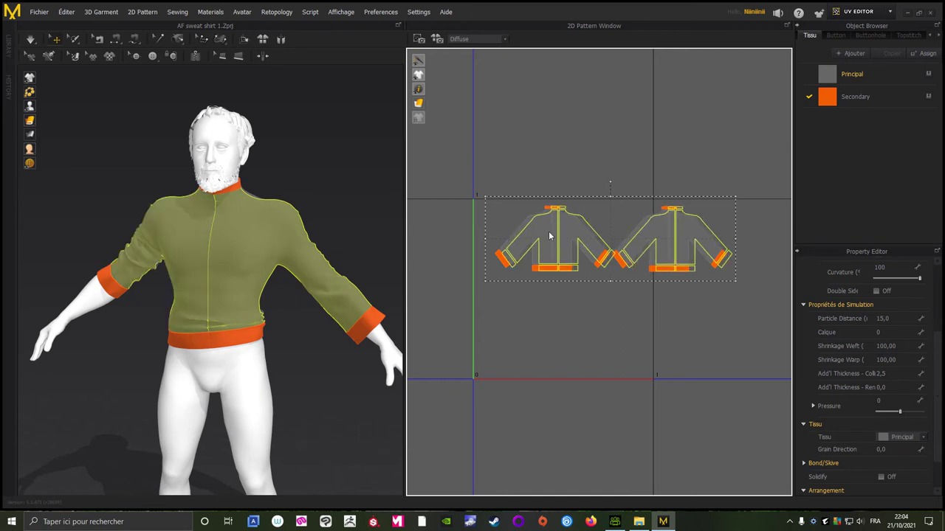
left_click(656, 168)
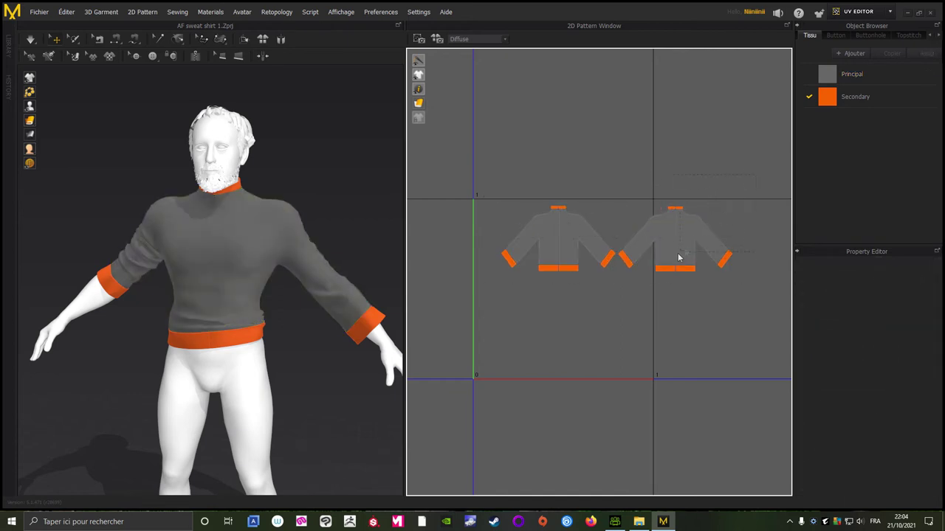
- Move the right sweater island below the left one
left_click(618, 298)
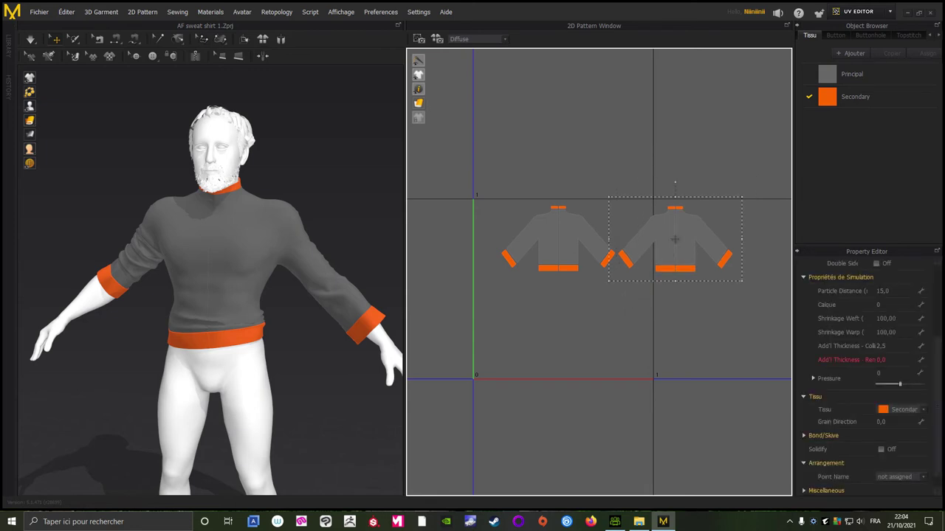
left_click_drag(672, 234, 550, 313)
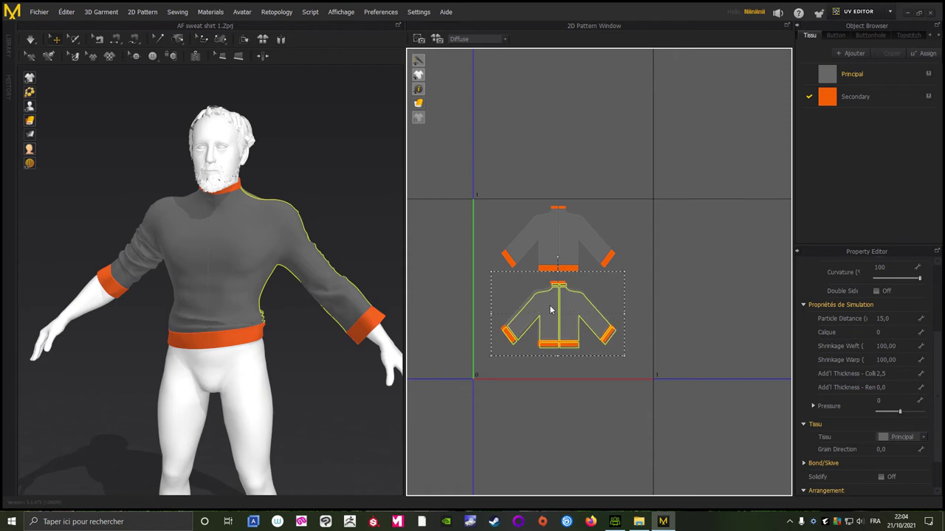
left_click(642, 266)
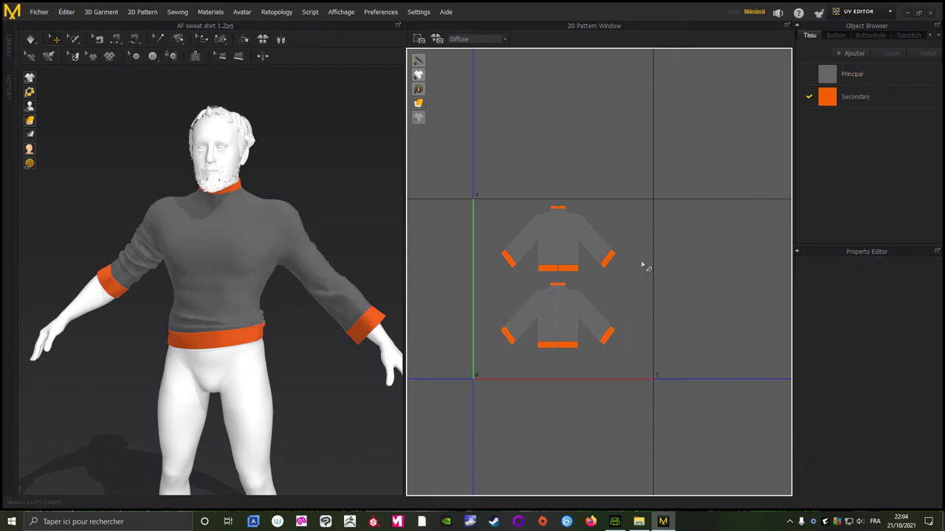
scroll(633, 260, "down", 2)
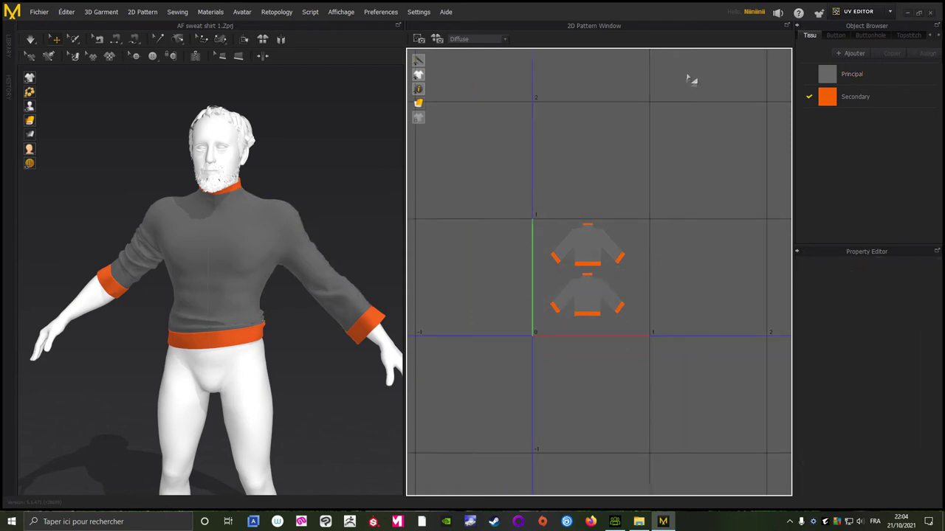
left_click(856, 12)
- Return to the Simulation workspace and save the sweatshirt project
left_click(856, 32)
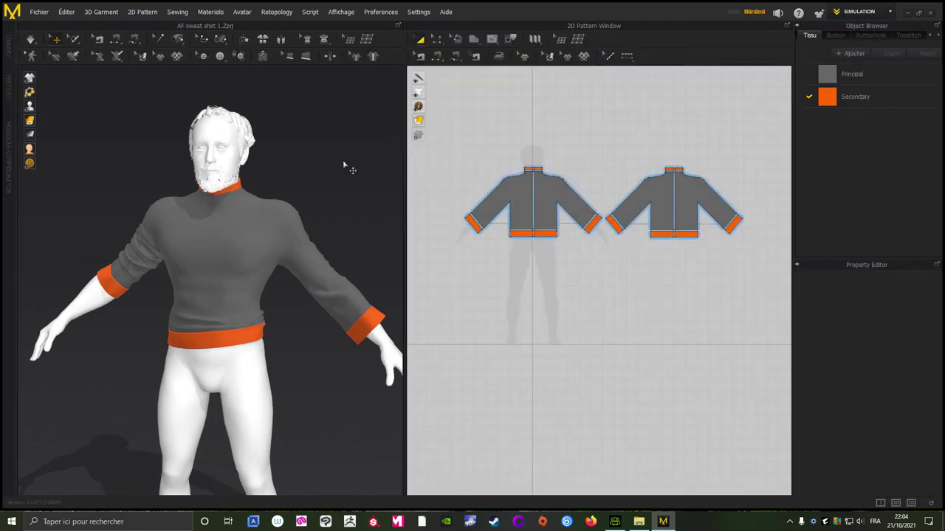
left_click(40, 12)
mouse_move(41, 53)
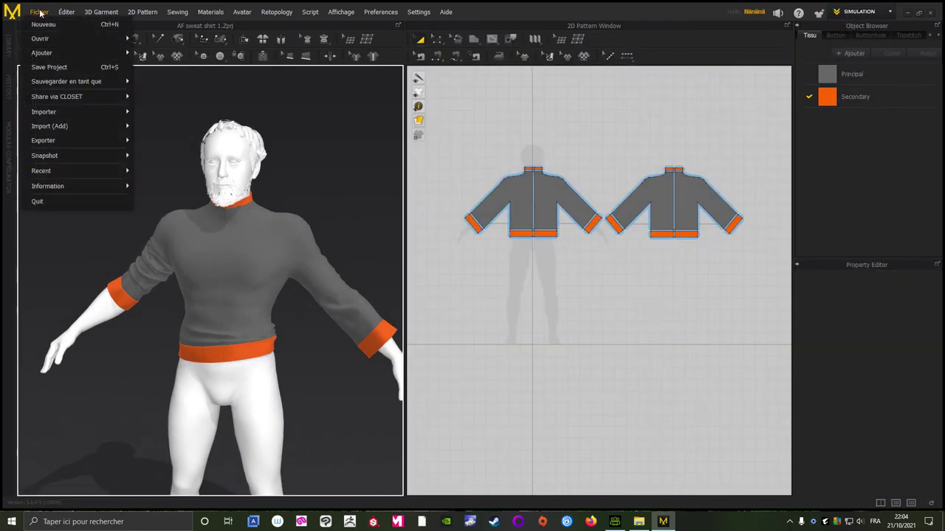
left_click(42, 68)
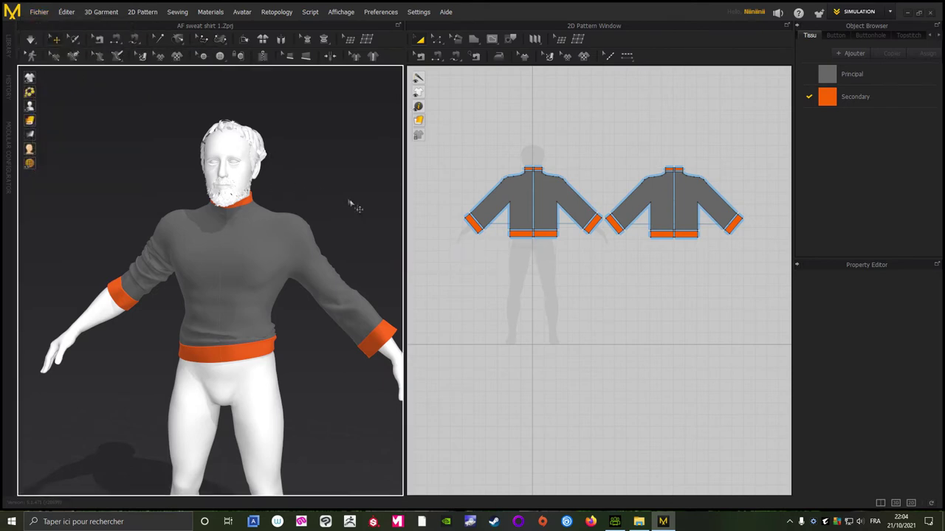
- Orbit the avatar and recentre the pattern view to inspect the draped sweatshirt
mouse_move(353, 206)
right_mouse_down()
mouse_move(391, 198)
mouse_move(605, 204)
mouse_move(333, 196)
mouse_move(359, 203)
right_mouse_up()
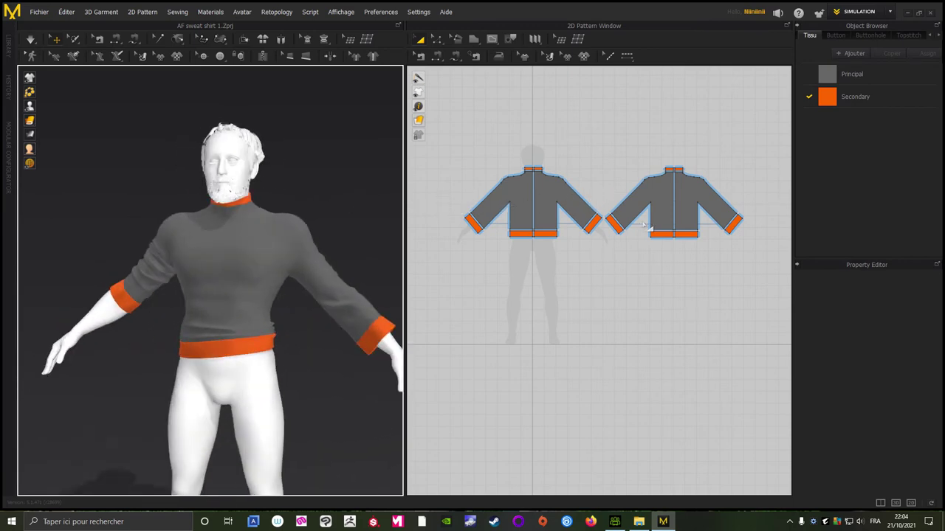
scroll(590, 230, "up", 3)
right_click_drag(554, 231, 748, 333)
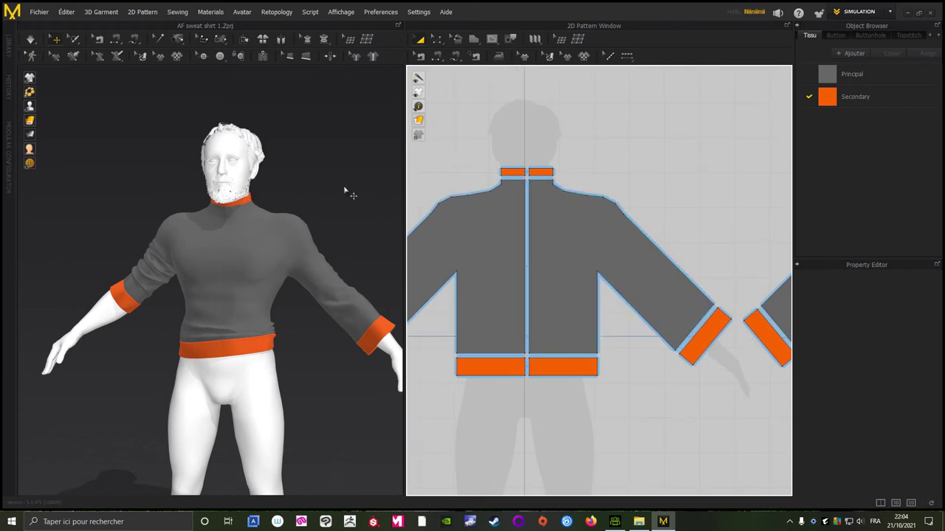
mouse_move(344, 190)
right_mouse_down()
mouse_move(312, 189)
mouse_move(345, 200)
mouse_move(386, 194)
mouse_move(125, 184)
mouse_move(362, 192)
mouse_move(299, 217)
mouse_move(316, 179)
mouse_move(280, 182)
mouse_move(308, 217)
right_mouse_up()
scroll(298, 215, "down", 2)
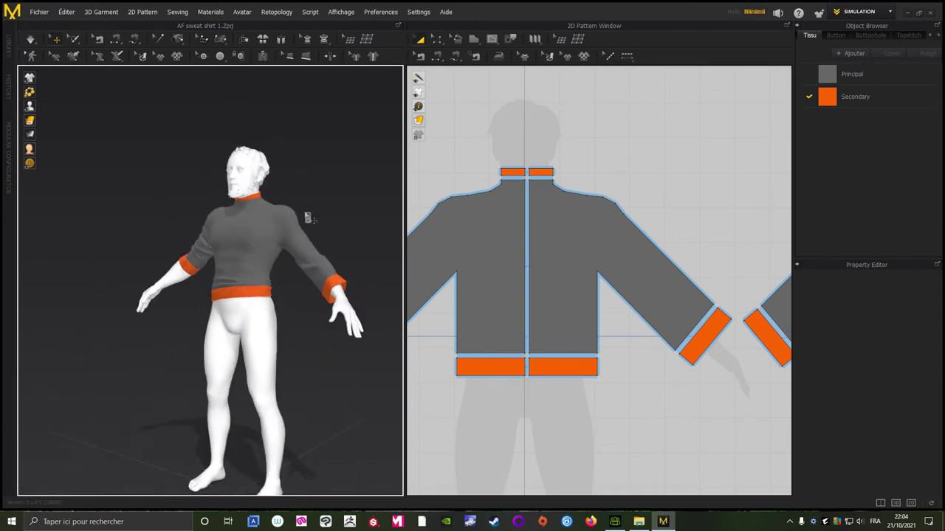
scroll(308, 218, "down", 1)
scroll(562, 181, "down", 3)
scroll(562, 181, "down", 1)
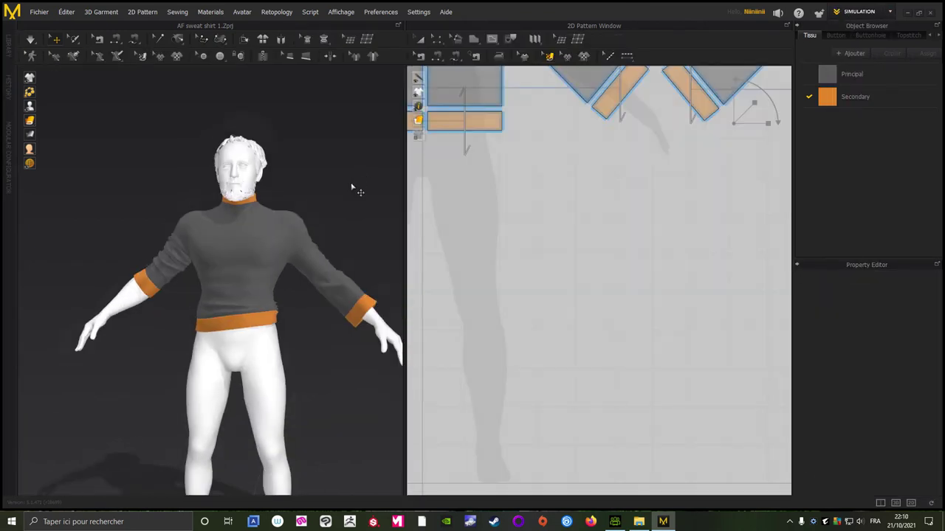
scroll(353, 190, "down", 2)
scroll(494, 244, "down", 3)
mouse_move(354, 211)
right_mouse_down()
mouse_move(283, 197)
mouse_move(304, 172)
mouse_move(311, 187)
mouse_move(304, 177)
right_mouse_up()
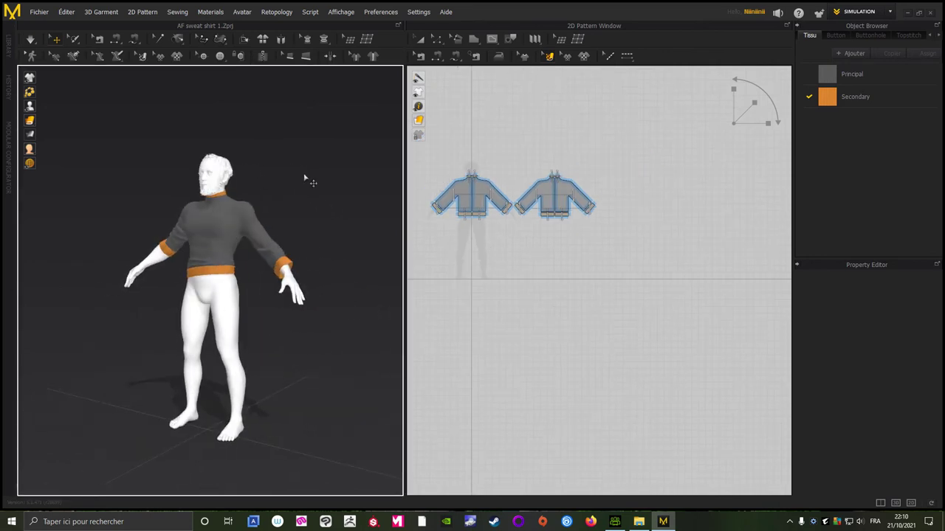
- Hide the avatar and export the sweatshirt as the FBX file 'AF sweat shirt 1'
right_click(347, 183)
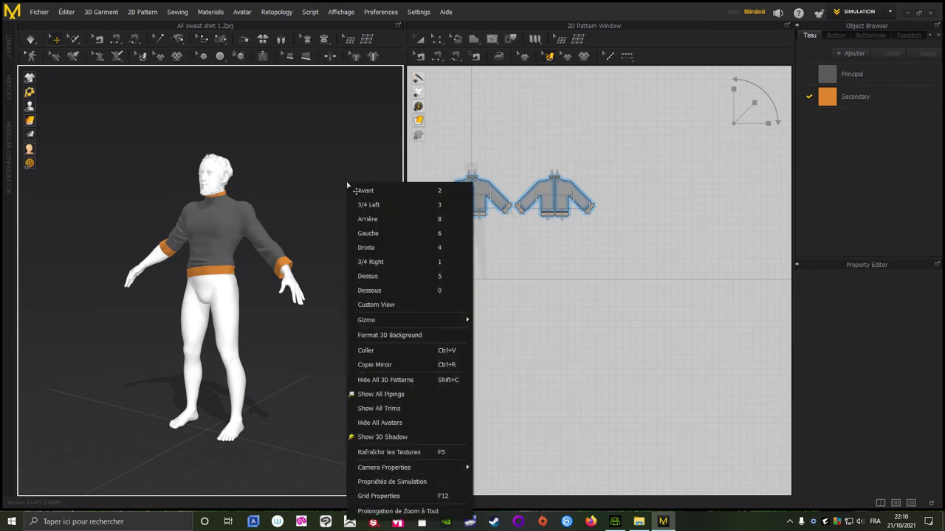
left_click(378, 422)
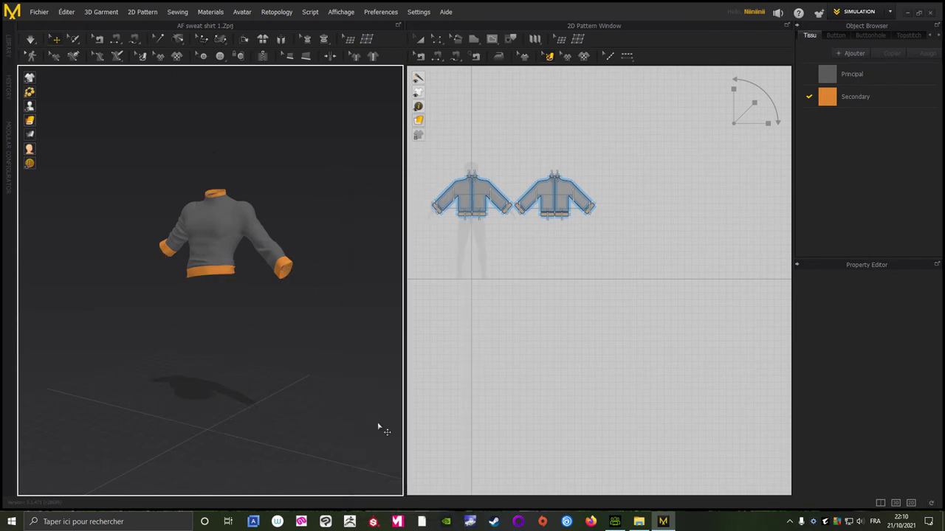
left_click(34, 13)
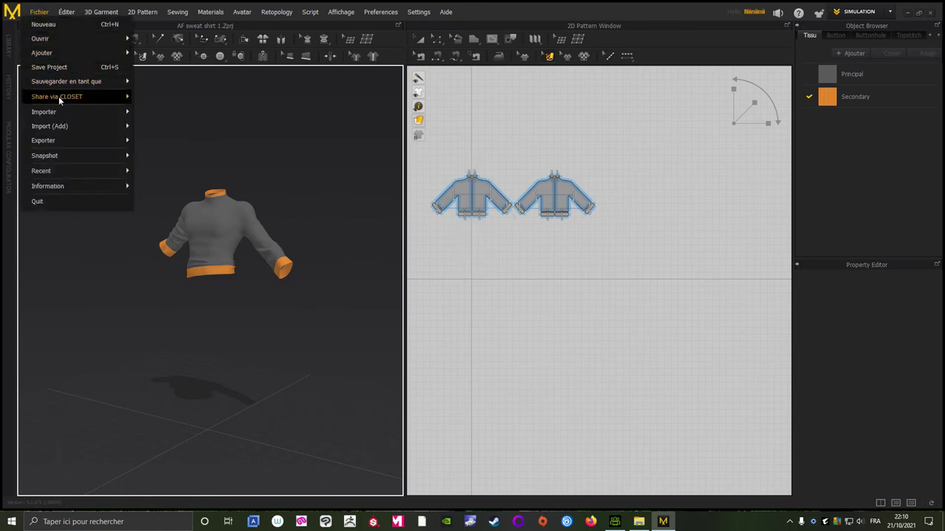
mouse_move(43, 140)
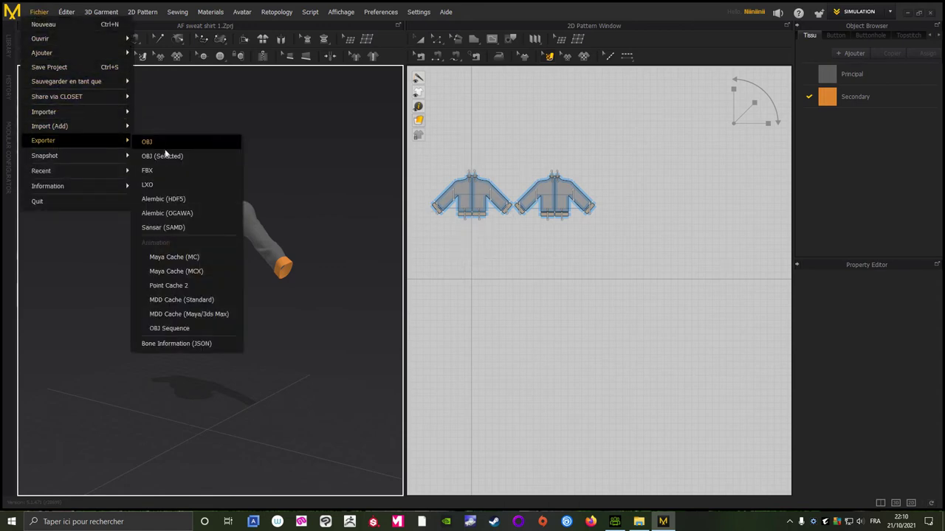
left_click(158, 170)
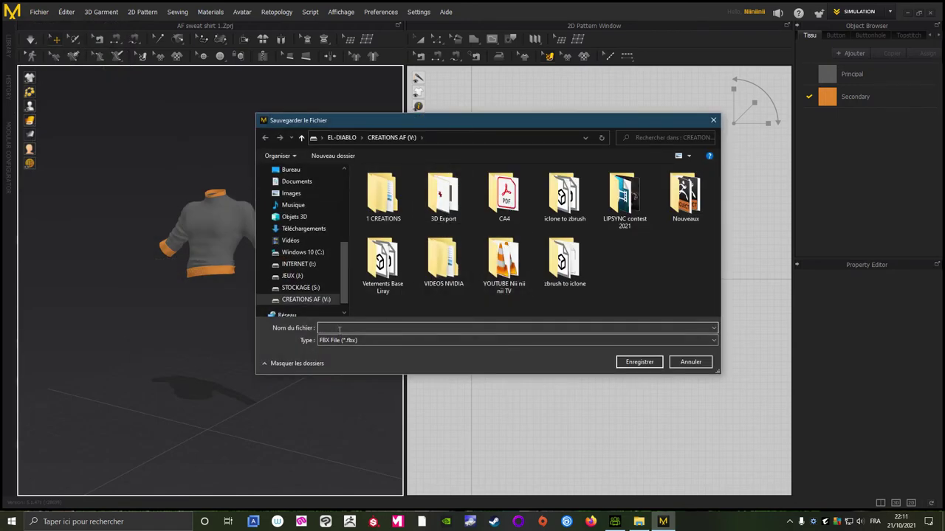
type("AF sweat shirt 1")
left_click(639, 362)
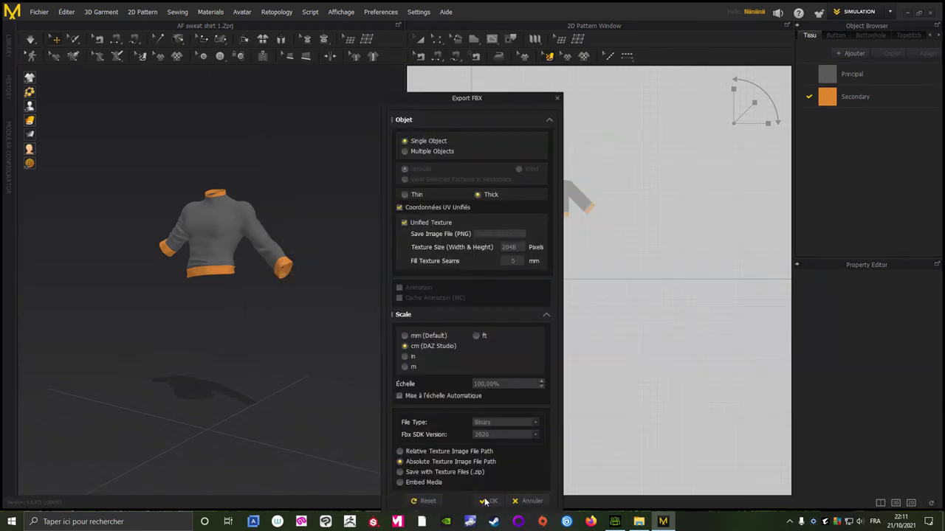
left_click(485, 502)
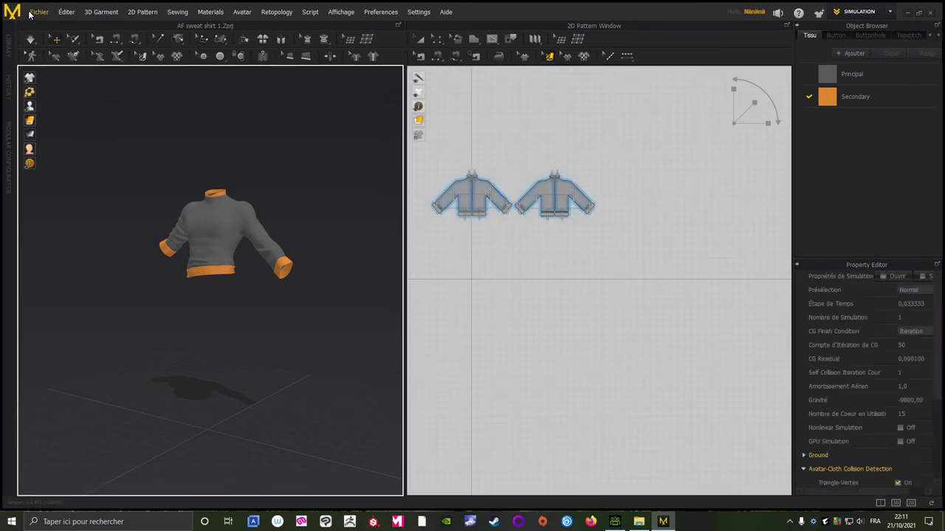
- Save the Marvelous Designer sweatshirt project and switch over to Character Creator 3
left_click(31, 13)
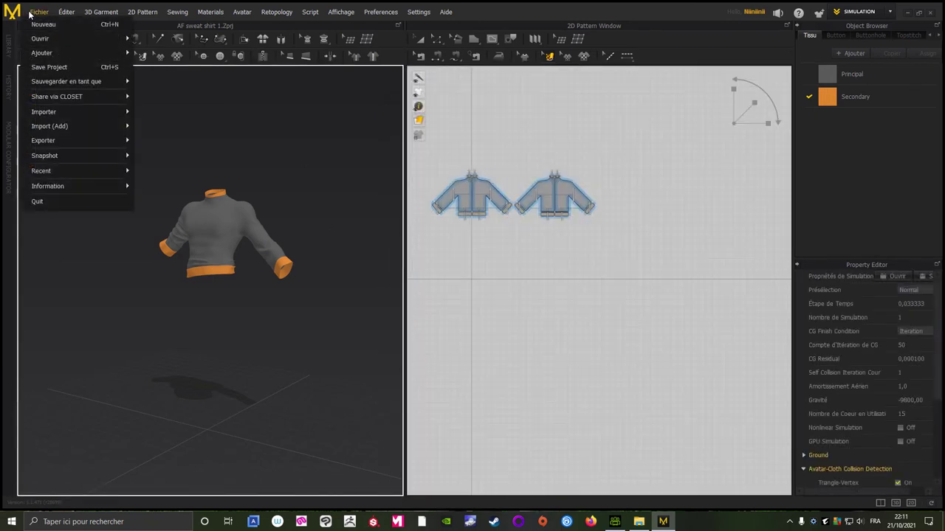
left_click(39, 68)
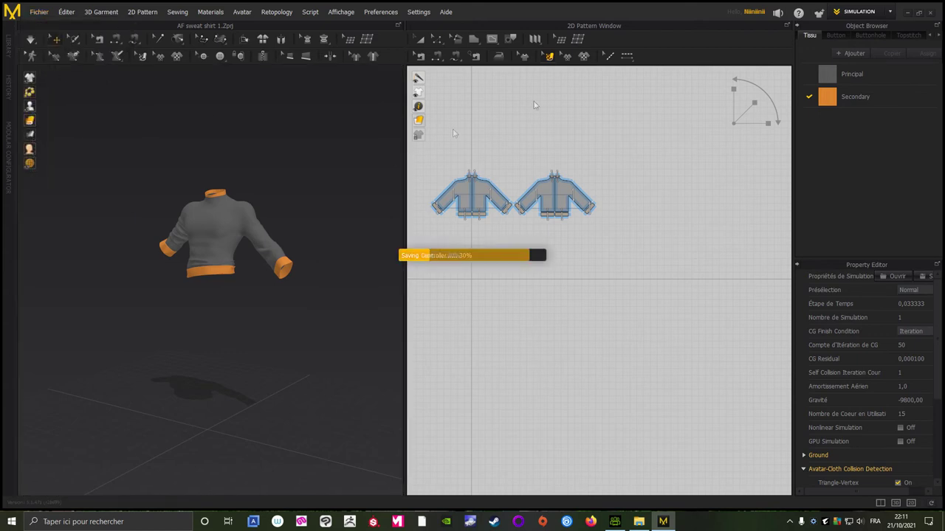
left_click(909, 13)
- Select the character and import 'AF sweat shirt 1' as an accessory via Create > Accessory
left_click(614, 521)
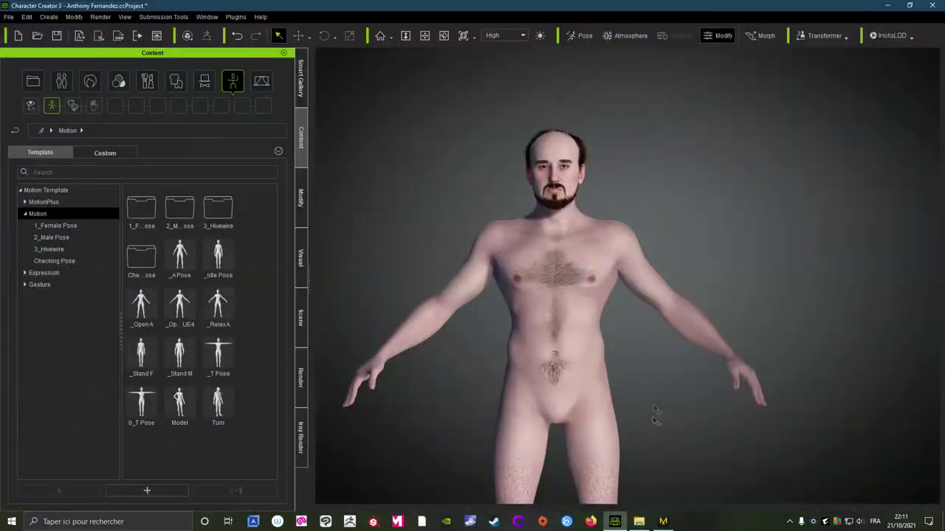
left_click(599, 267)
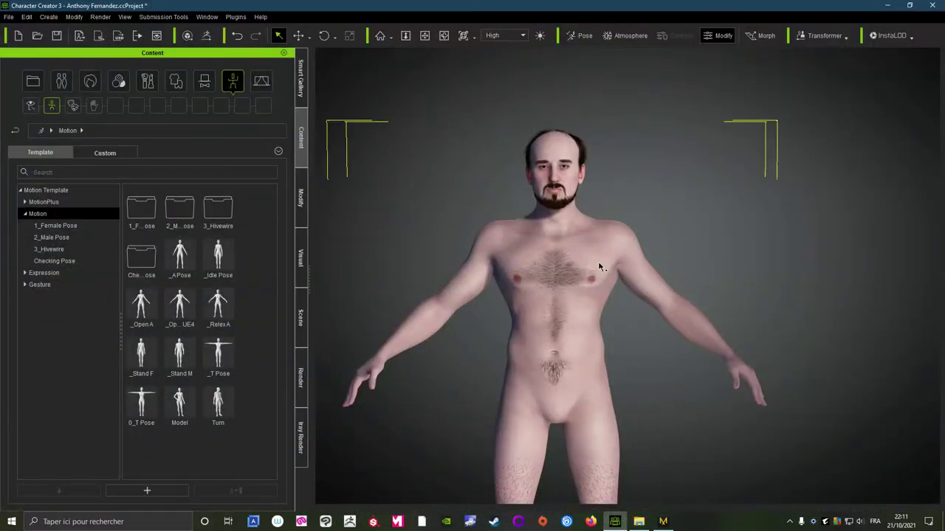
key("a")
left_click_drag(600, 272, 440, 235)
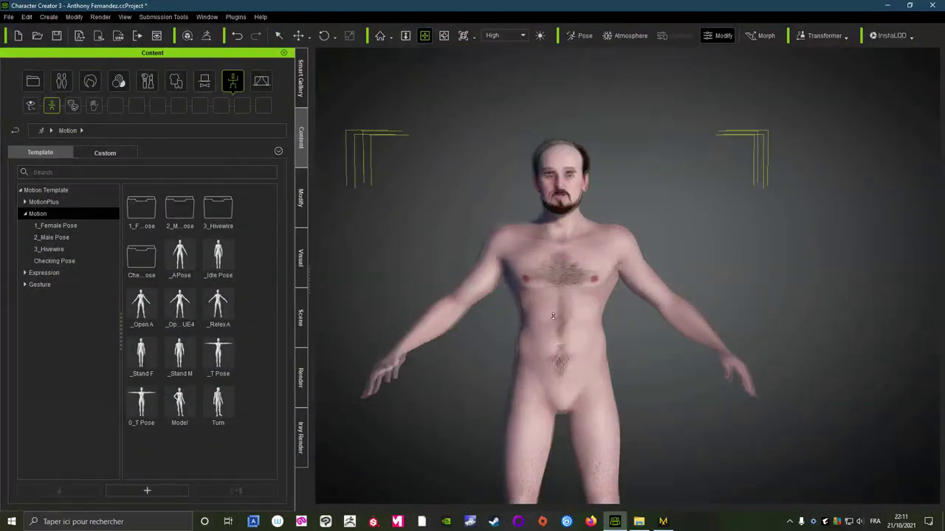
left_click(49, 16)
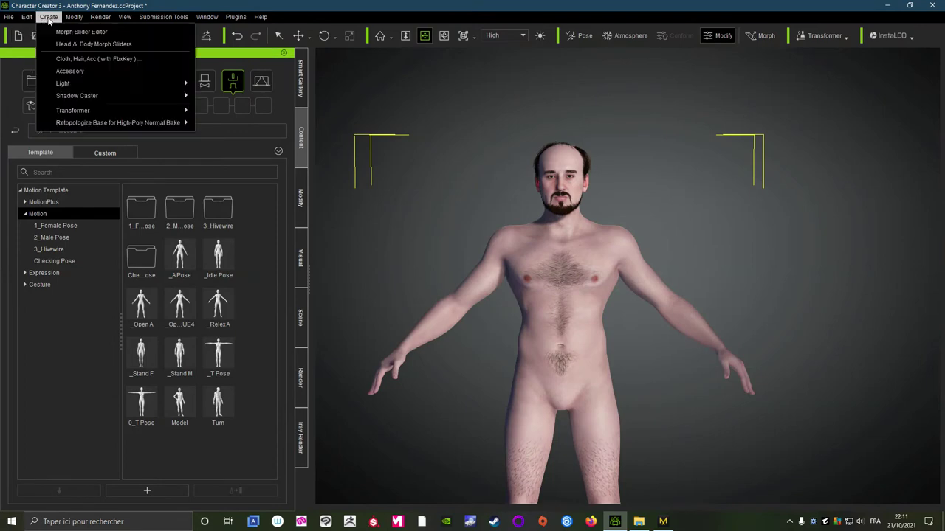
left_click(61, 72)
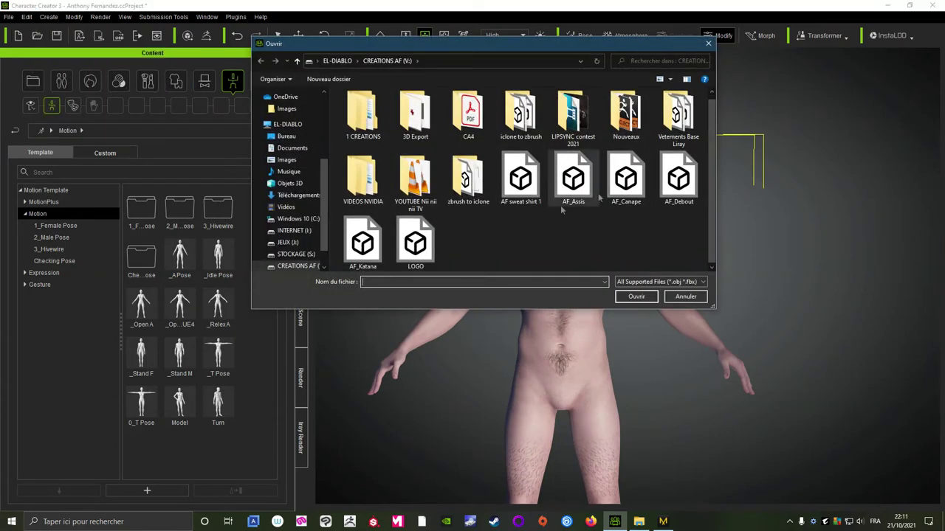
left_click(516, 186)
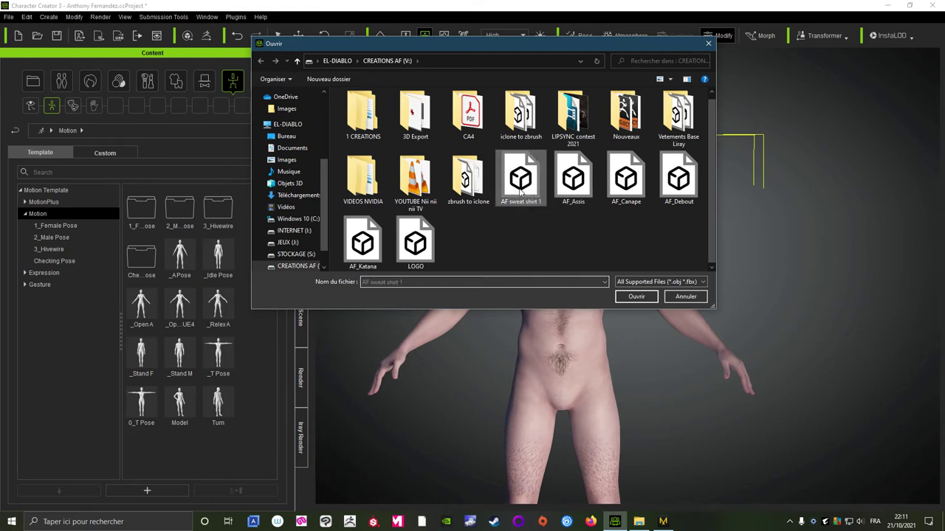
left_click(620, 298)
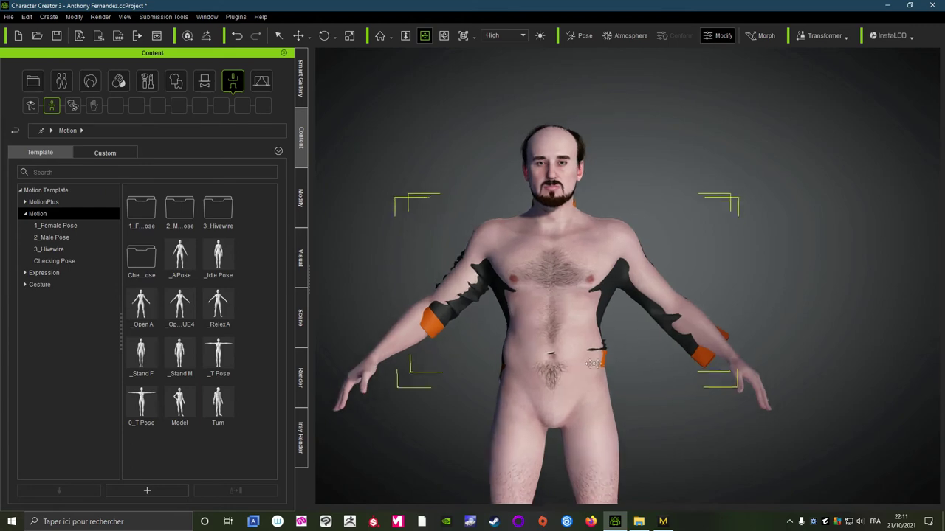
- Bring up the imported sweatshirt's settings in the Modify panel
scroll(547, 332, "up", 3)
scroll(613, 352, "up", 4)
scroll(602, 329, "down", 5)
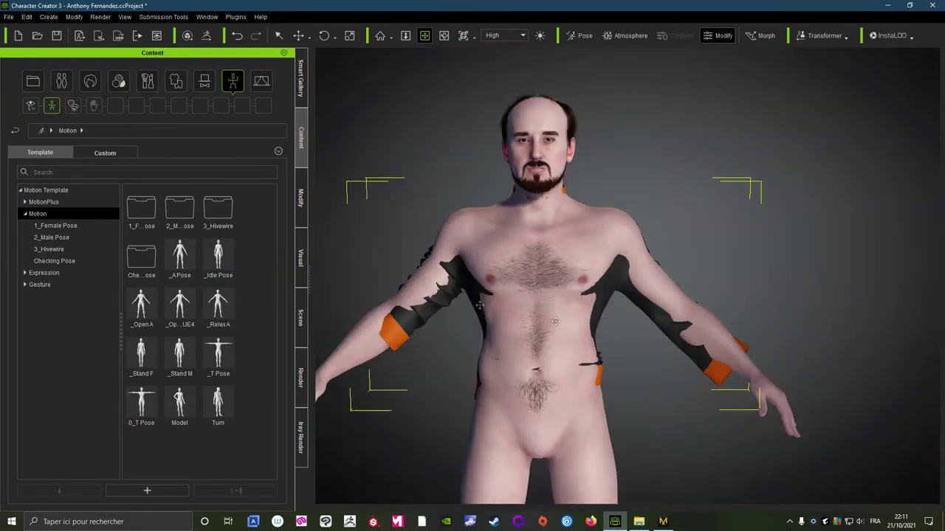
left_click(299, 198)
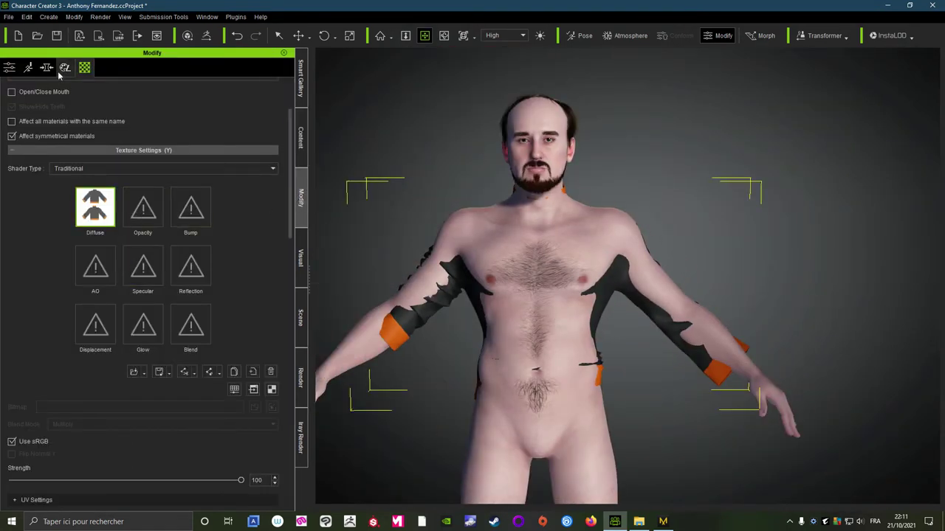
scroll(81, 184, "up", 2)
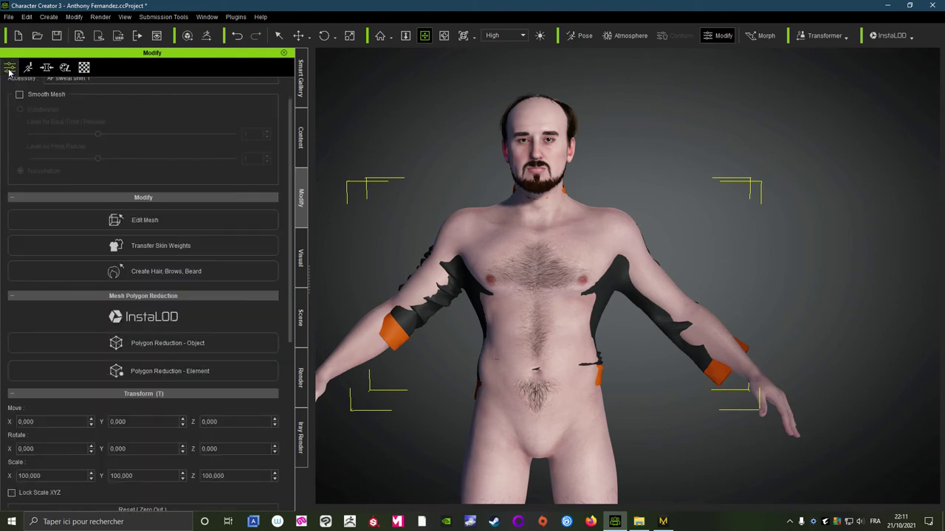
scroll(138, 325, "down", 3)
scroll(139, 325, "down", 2)
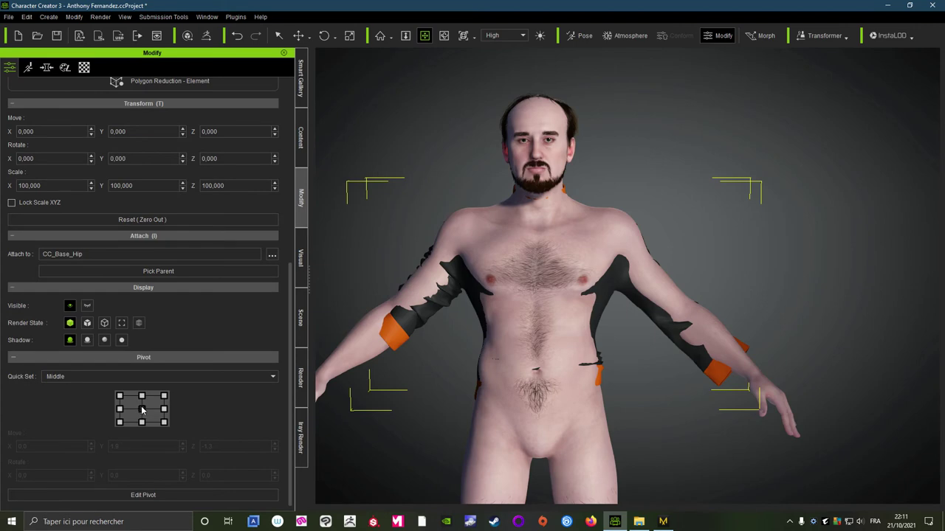
- Move the sweatshirt onto the torso and shoulders, ending at Y 120,664 and Z -3,742
left_click(141, 412)
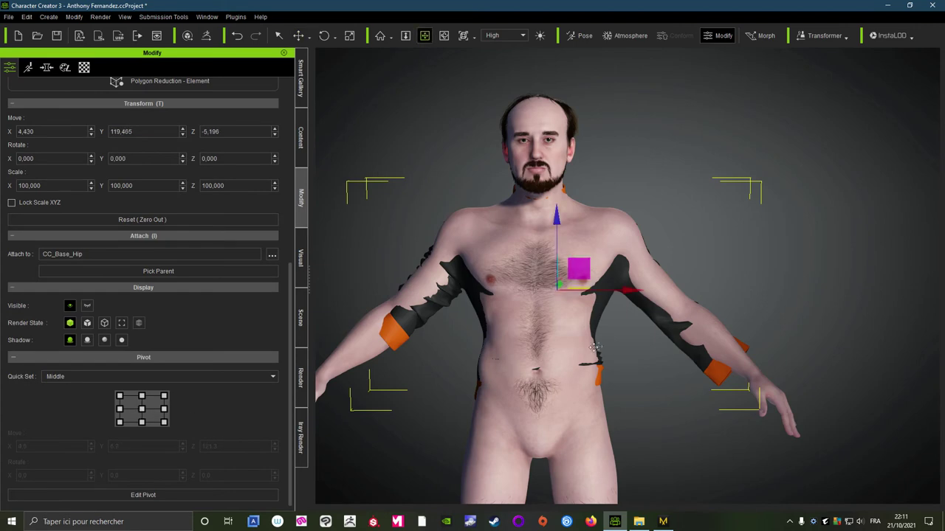
right_click_drag(501, 376, 575, 274)
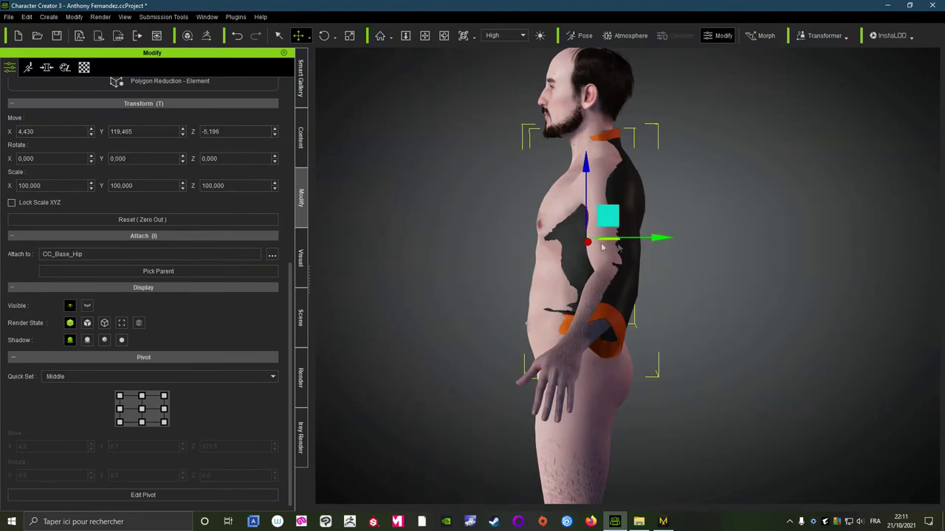
left_click_drag(664, 239, 655, 245)
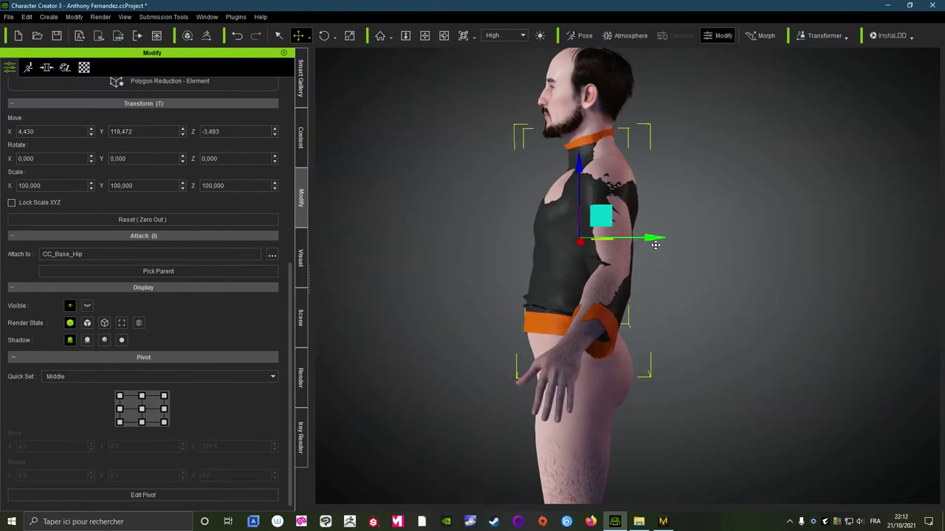
left_click_drag(585, 171, 585, 164)
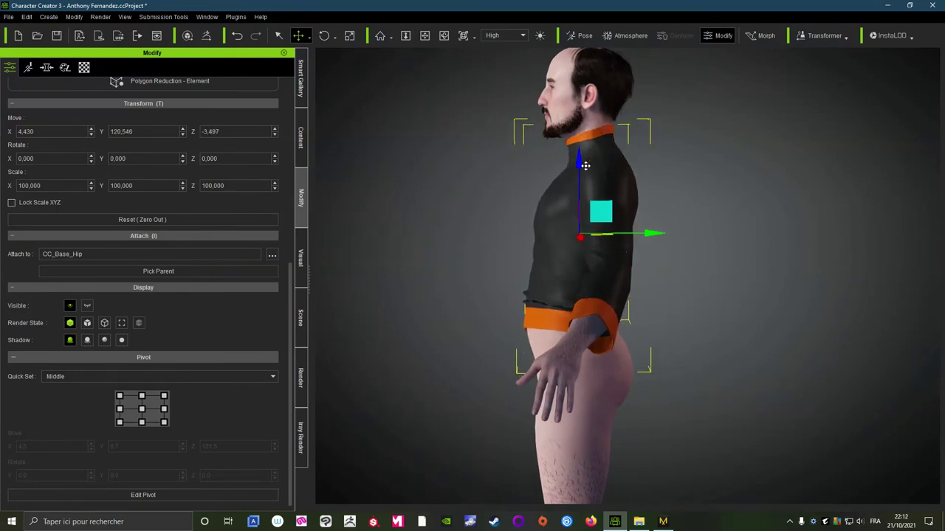
left_click_drag(655, 235, 657, 241)
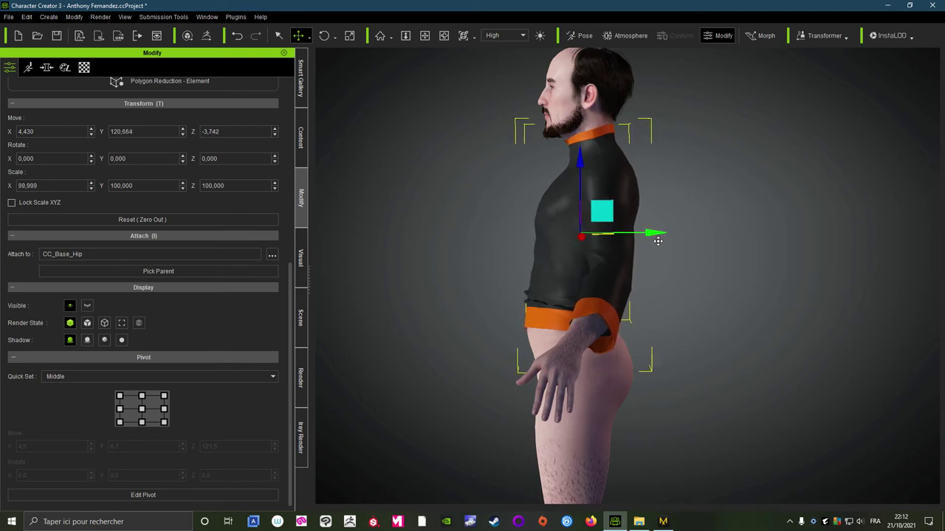
mouse_move(462, 295)
right_mouse_down()
mouse_move(594, 325)
mouse_move(504, 290)
mouse_move(506, 264)
right_mouse_up()
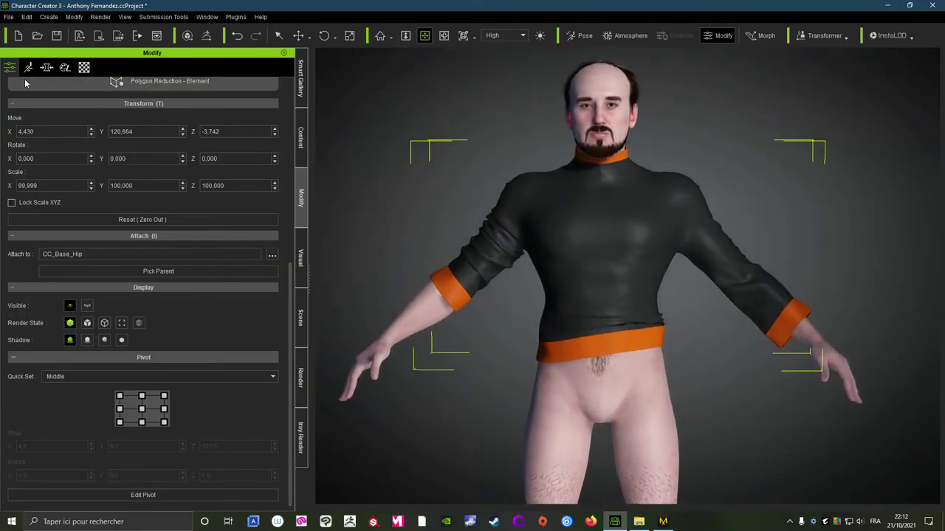
scroll(157, 186, "up", 4)
scroll(133, 244, "up", 1)
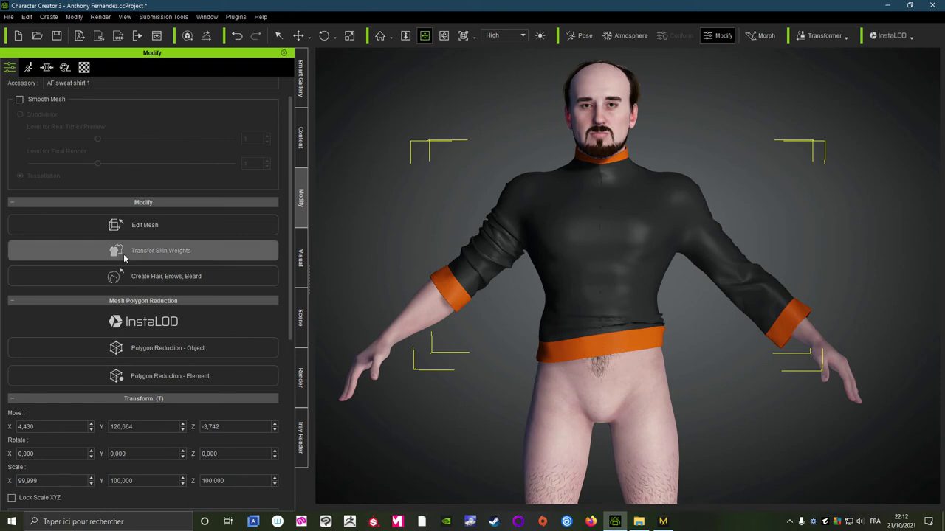
- Transfer Default skin weights to the sweatshirt, making it cloth
left_click(123, 256)
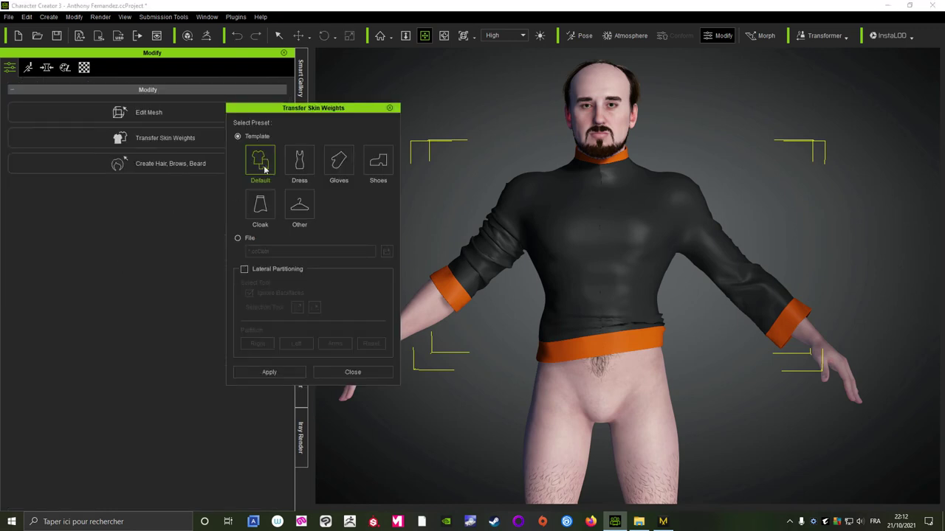
left_click(269, 373)
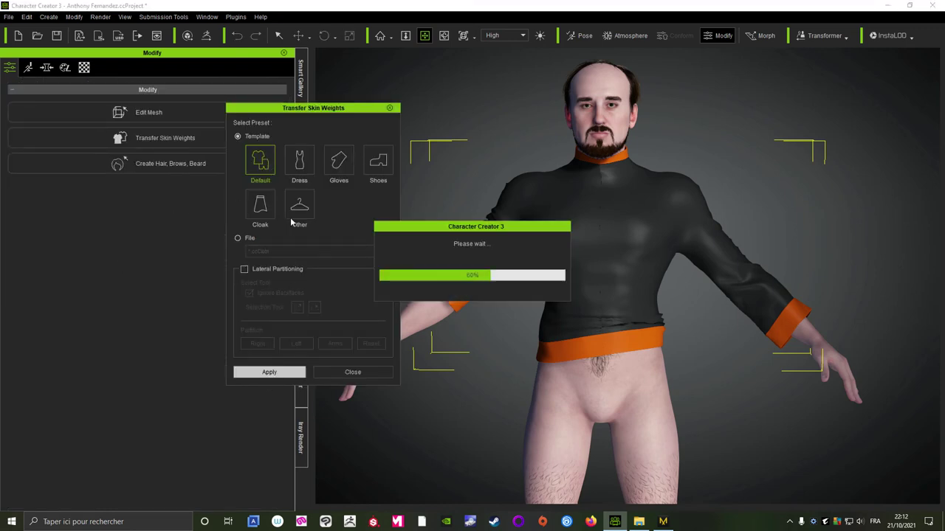
left_click(356, 377)
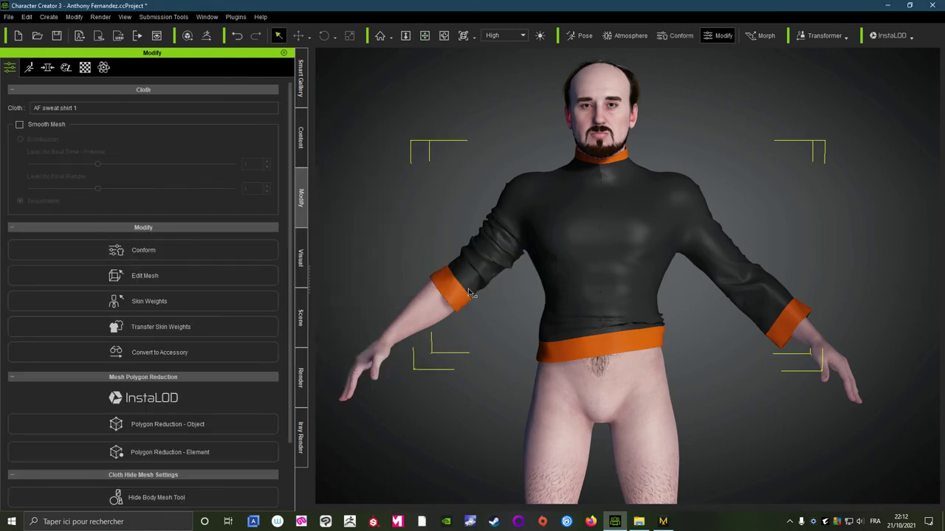
- Bring up the Hide Body Mesh Tool in the Modify panel
scroll(185, 391, "down", 1)
scroll(181, 431, "down", 1)
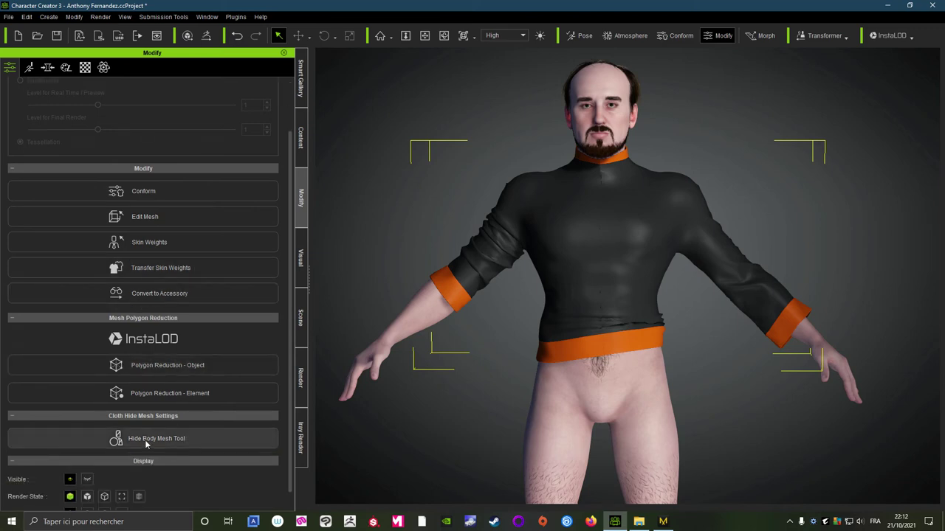
left_click(145, 439)
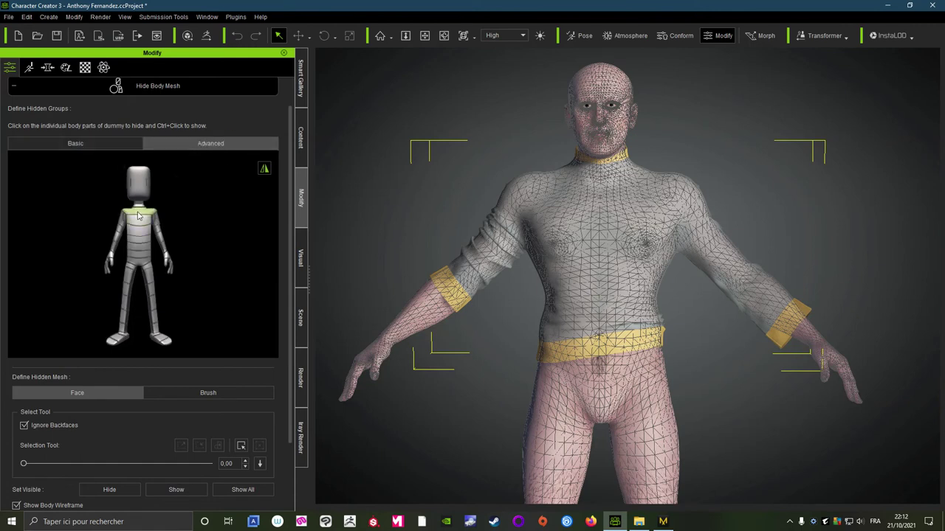
- Hide the body mesh's upper chest, chest bands, upper arms, elbows and waist band, then check from behind
left_click(137, 216)
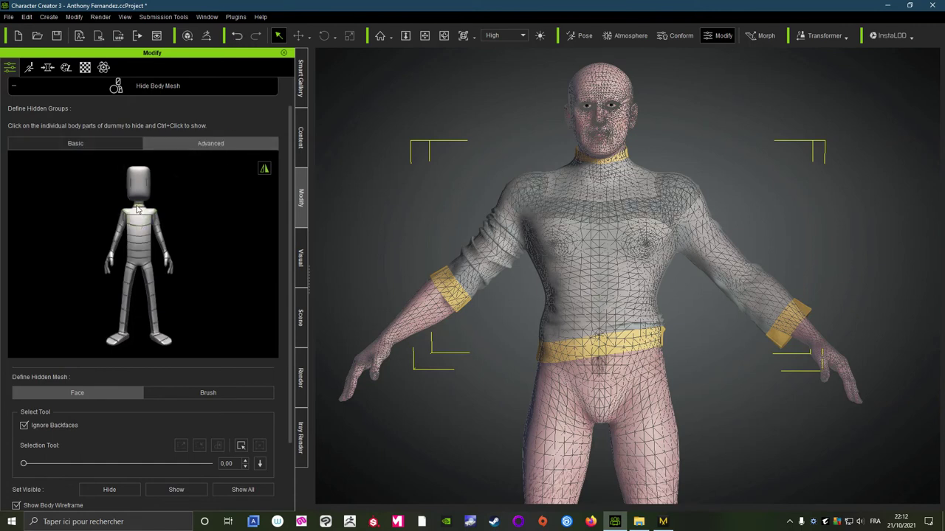
left_click(137, 224)
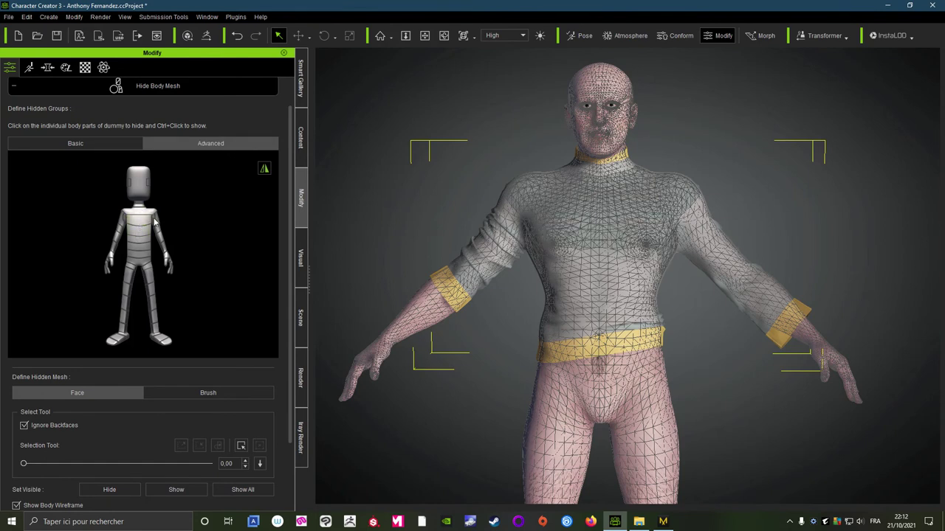
left_click(157, 221)
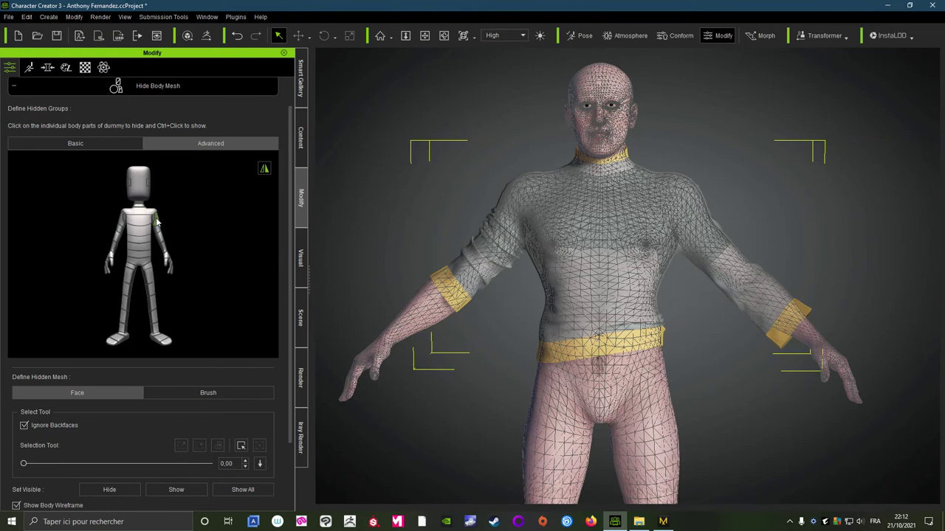
left_click(156, 231)
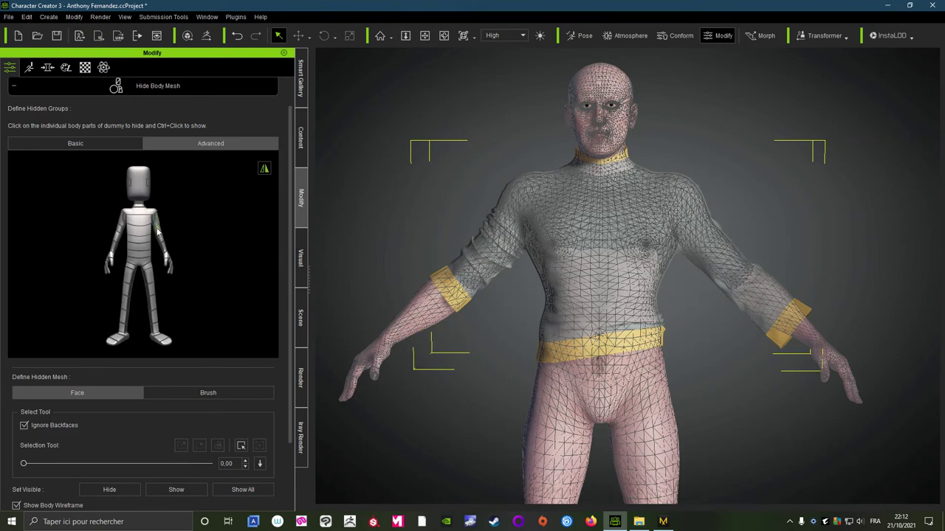
left_click(136, 243)
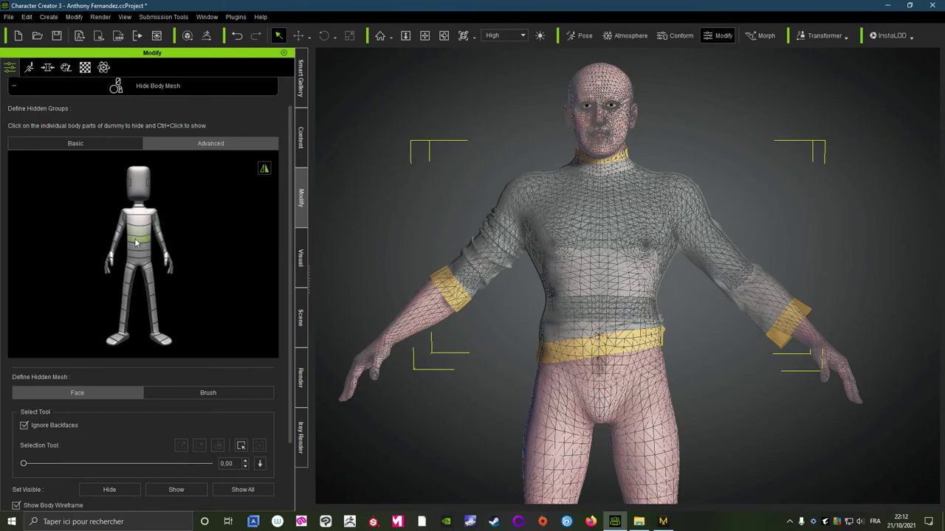
left_click(139, 234)
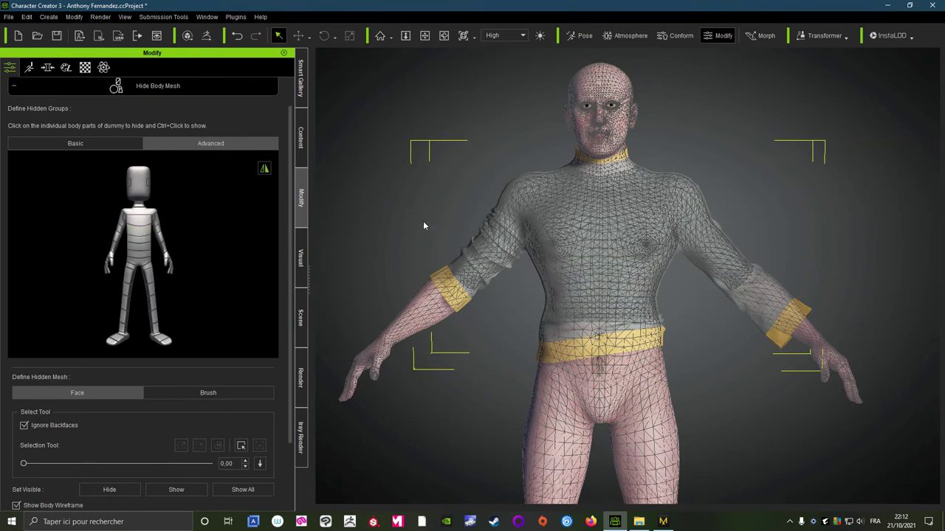
mouse_move(423, 225)
right_mouse_down()
mouse_move(761, 286)
mouse_move(414, 230)
right_mouse_up()
scroll(169, 127, "up", 1)
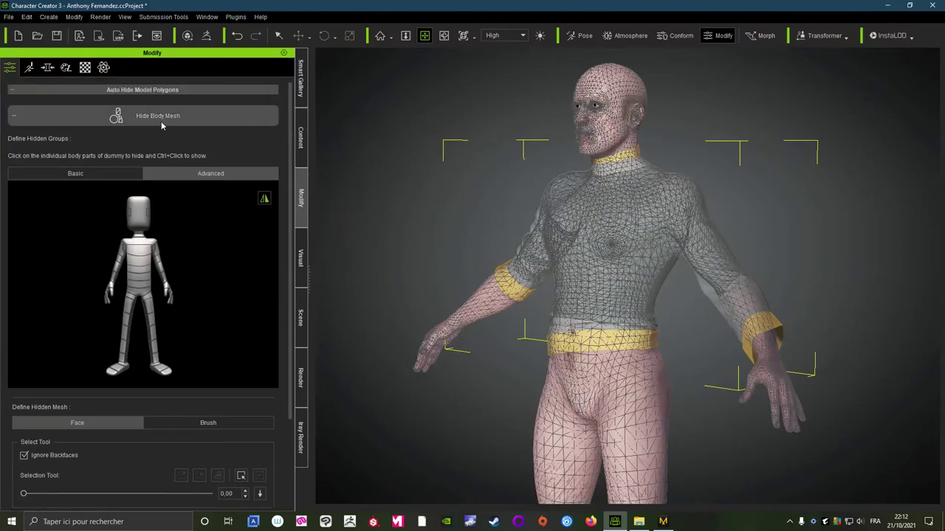
- Leave mesh hiding and apply the _Stand M standing pose from the Motion library
key("Escape")
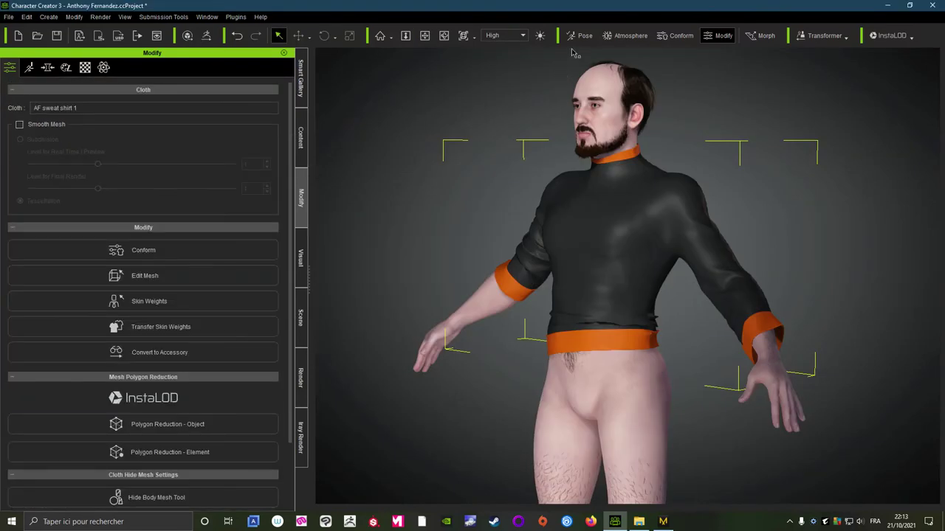
left_click(579, 35)
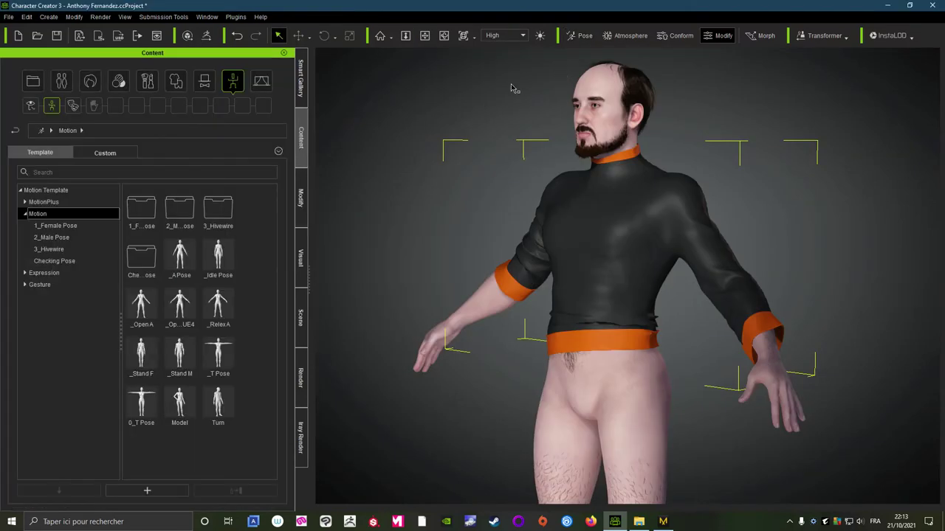
double_click(179, 356)
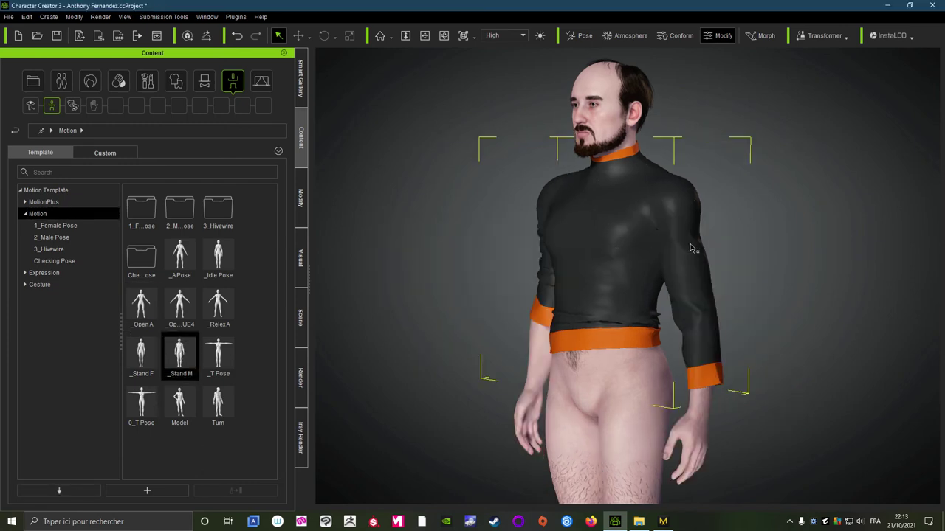
right_click_drag(693, 249, 572, 247)
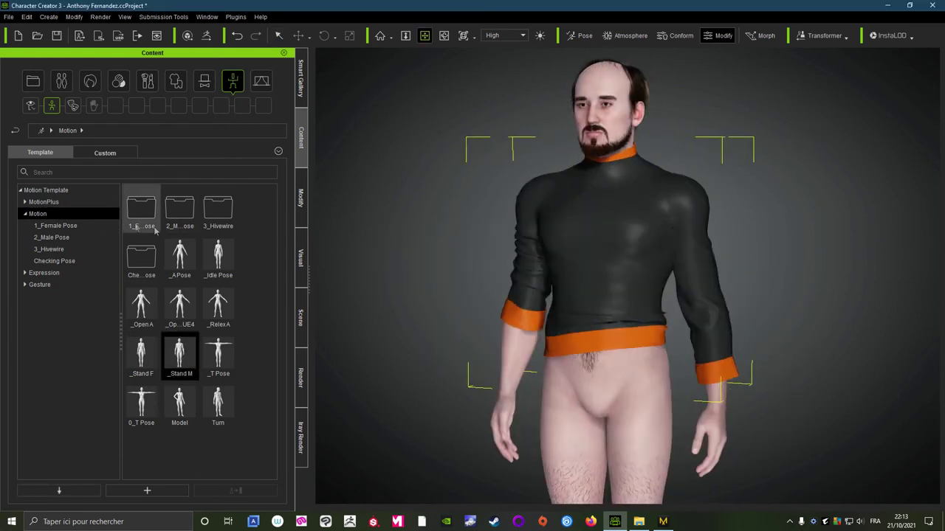
- Apply the hand-on-chin standing pose from 2_Male Pose and return to the sweatshirt's Modify settings
double_click(183, 212)
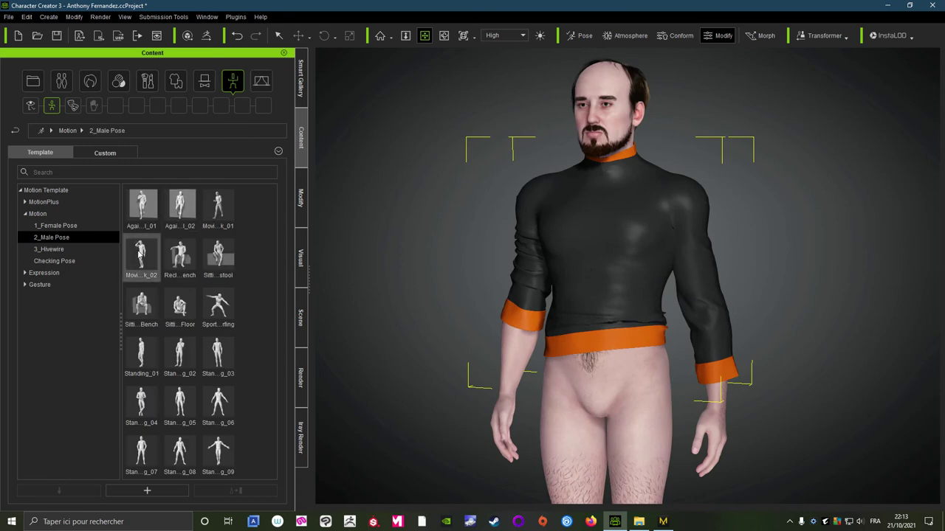
double_click(180, 356)
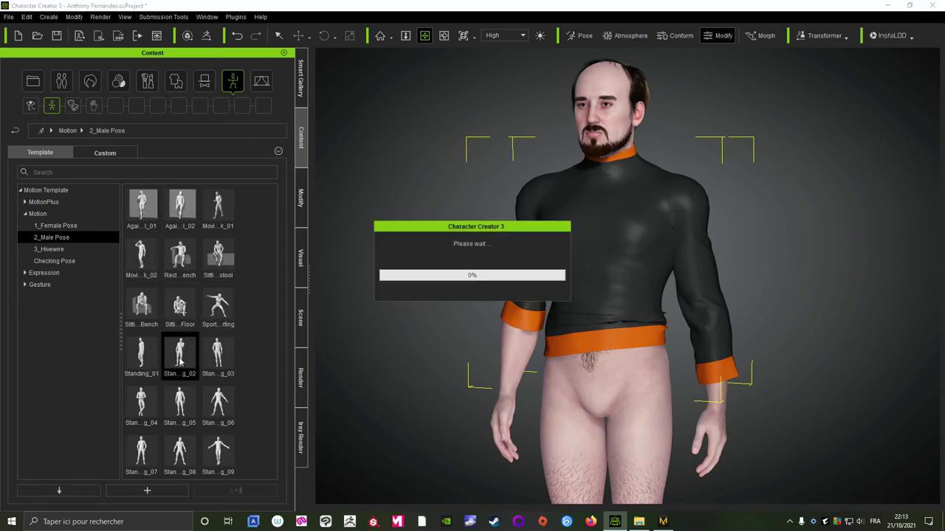
mouse_move(684, 253)
right_mouse_down()
mouse_move(764, 239)
mouse_move(576, 235)
right_mouse_up()
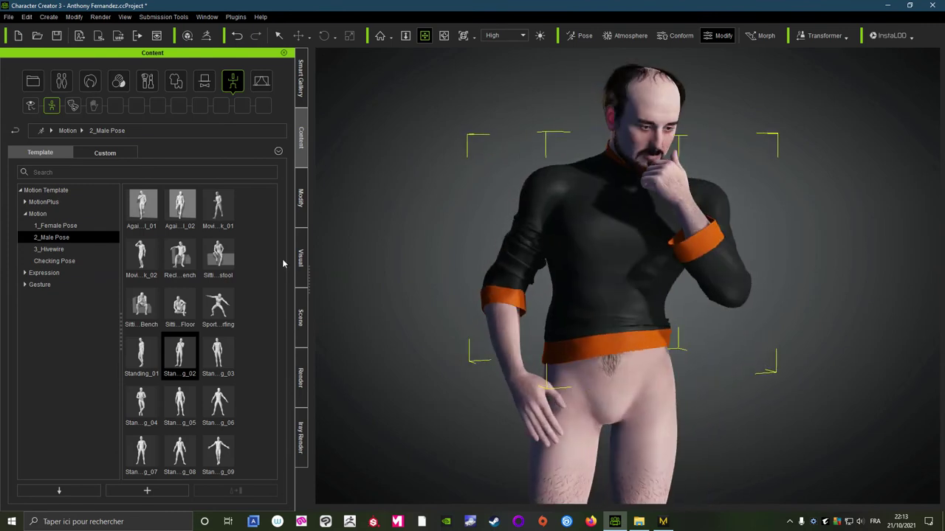
left_click(301, 198)
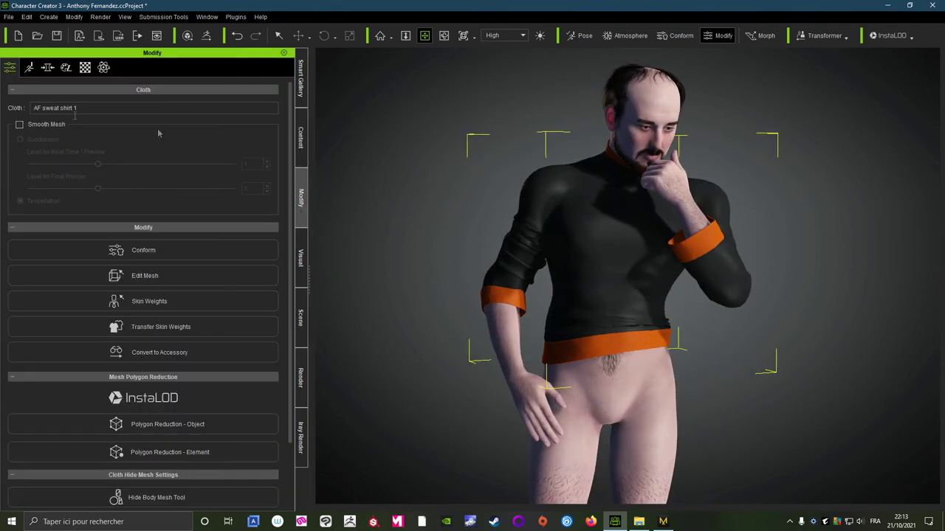
- Open the sweatshirt's material settings, then launch Substance Painter 2019 from the taskbar
left_click(90, 69)
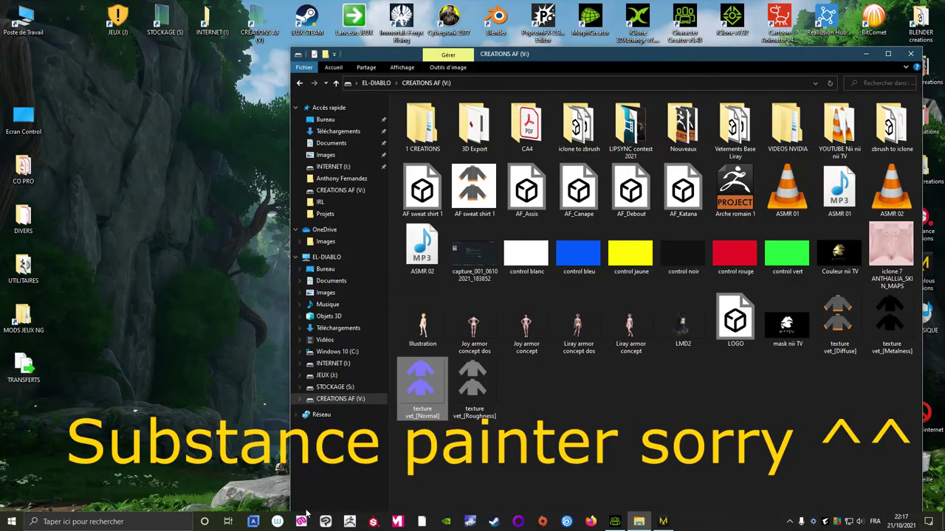
left_click(373, 522)
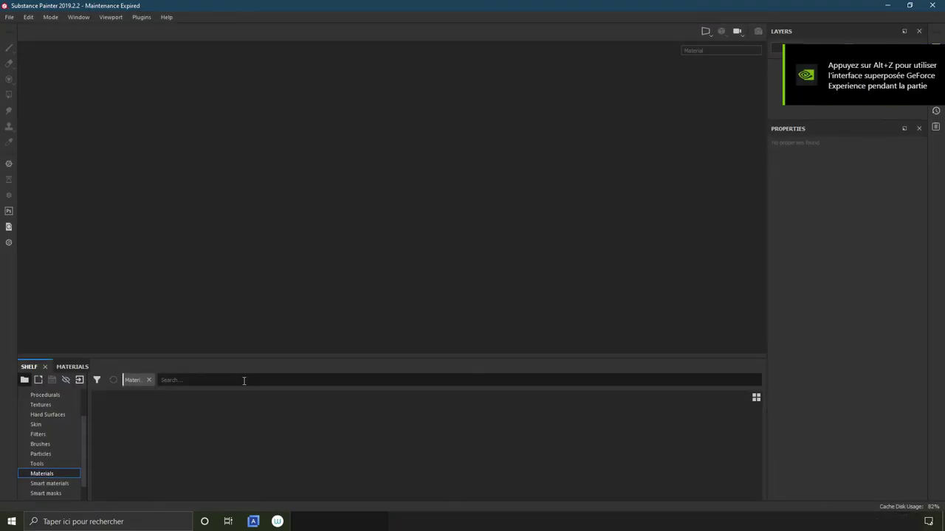
- Create a new project importing the AF sweat shirt 1.fbx mesh and inspect the loaded model
left_click(10, 20)
left_click(15, 31)
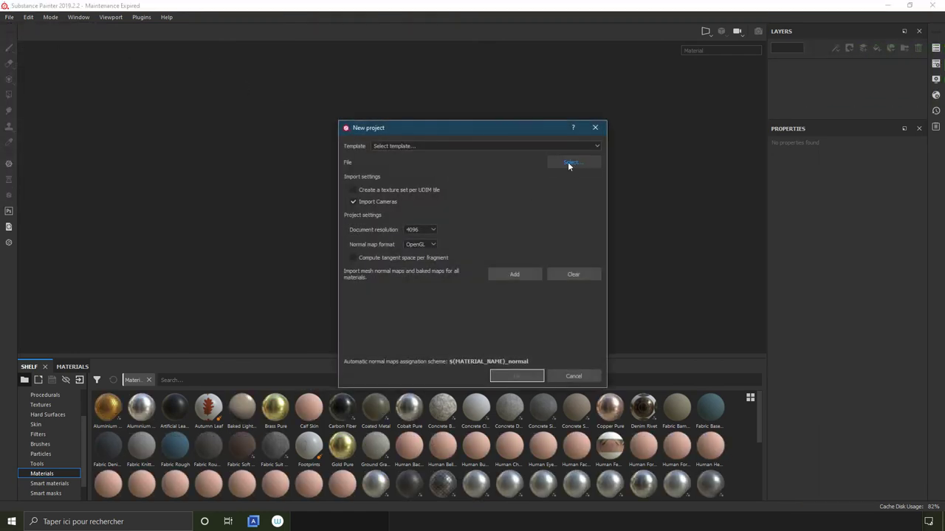
left_click(570, 163)
left_click(593, 279)
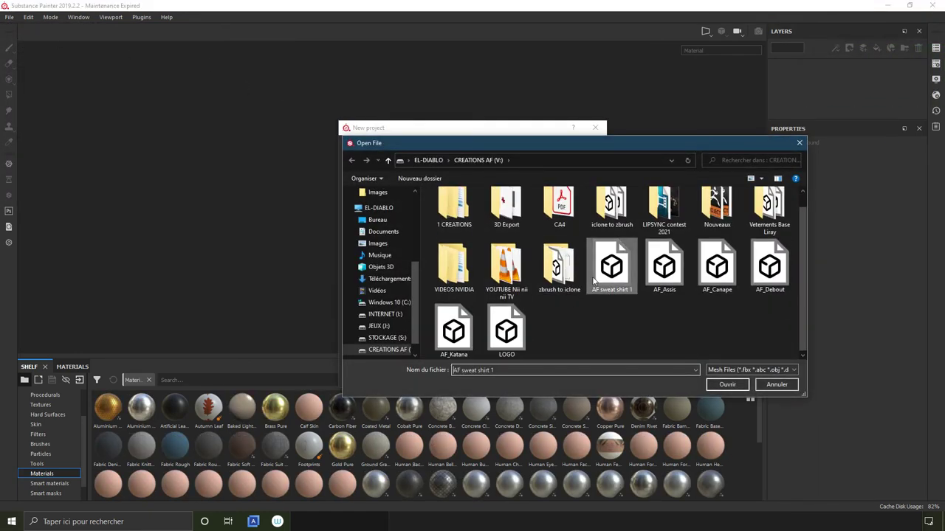
left_click(727, 385)
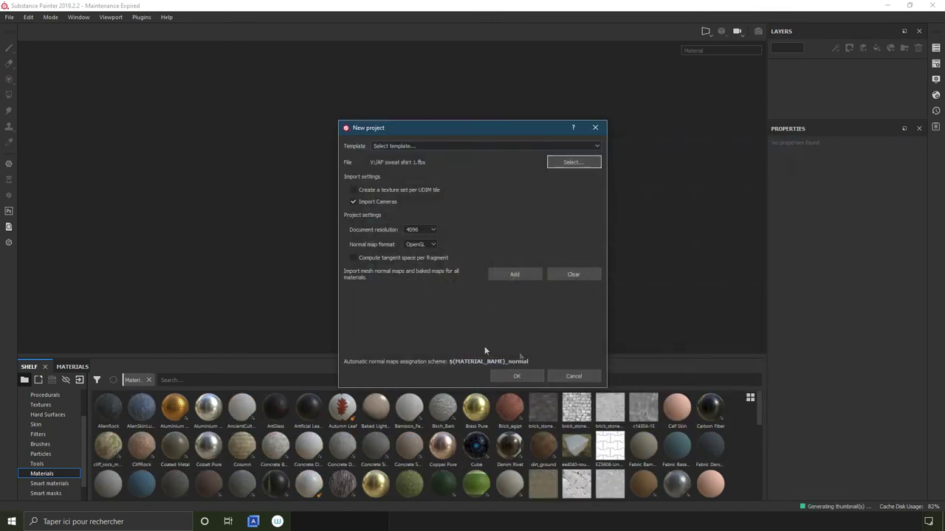
left_click(527, 378)
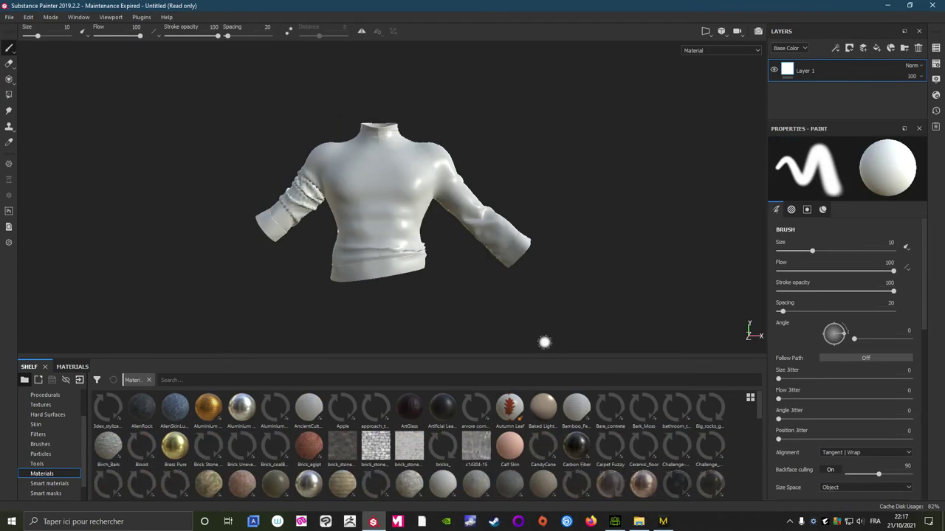
left_click_drag(574, 227, 465, 194, "alt")
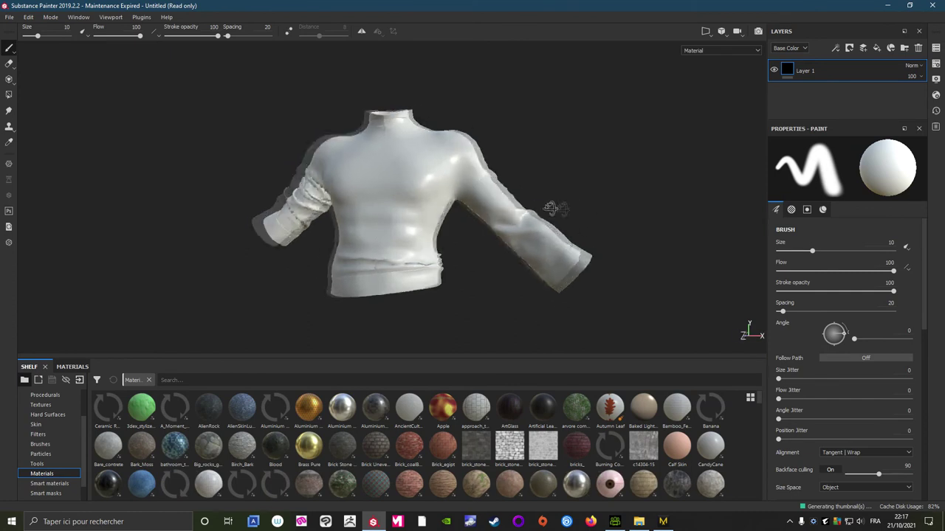
left_click(935, 50)
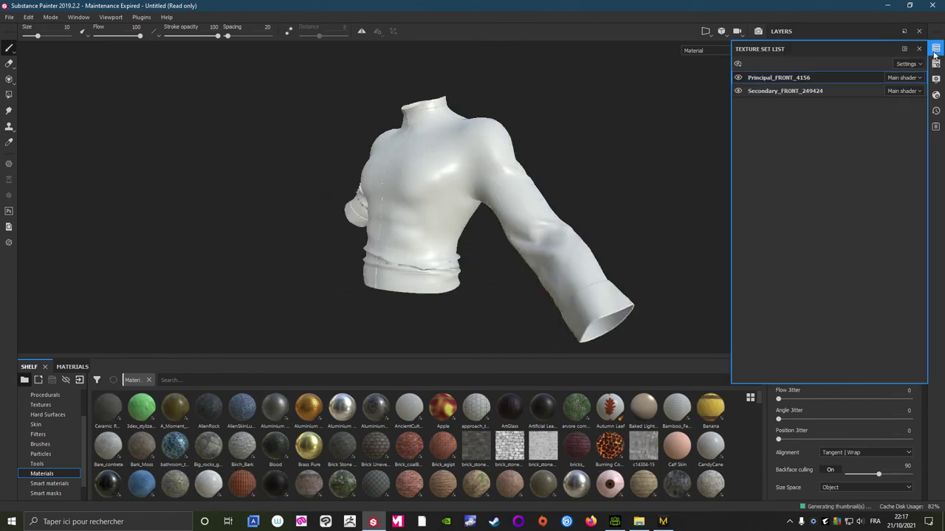
left_click(936, 49)
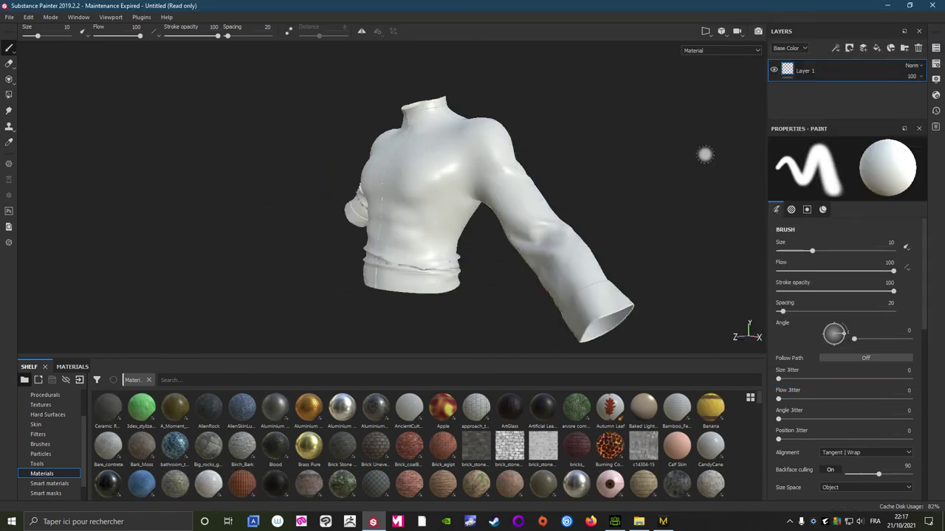
- Apply the Fabric Knitted Sweater material to the sweatshirt with normal detail enabled
left_click(190, 383)
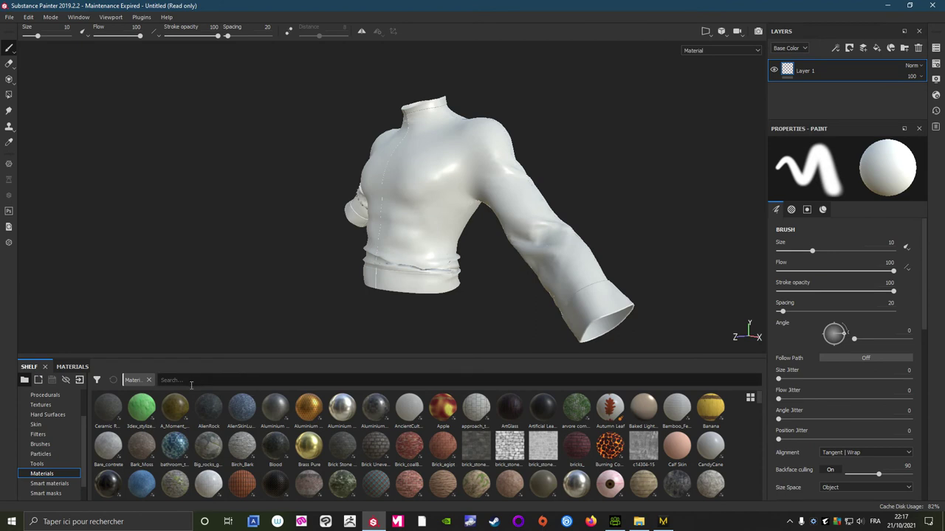
type("fabric")
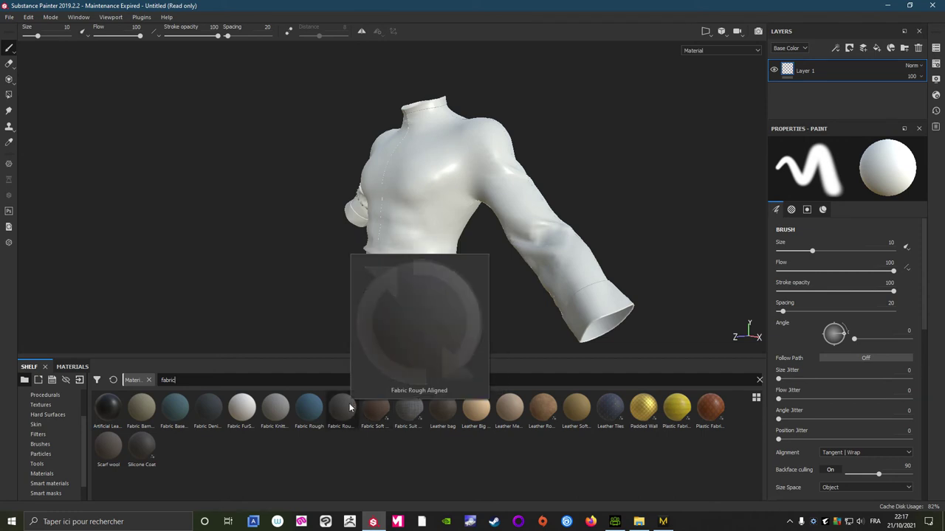
mouse_move(274, 408)
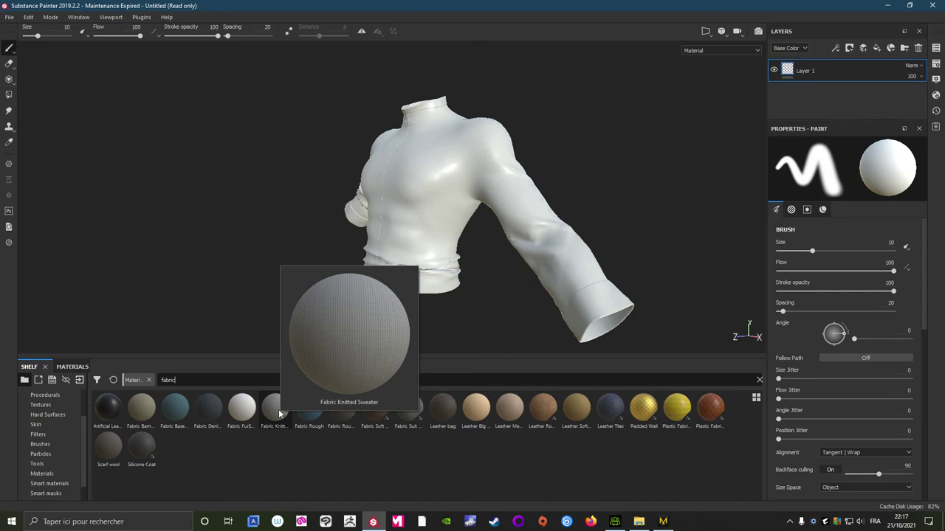
mouse_move(279, 414)
left_mouse_down()
mouse_move(358, 337)
mouse_move(437, 211)
left_mouse_up()
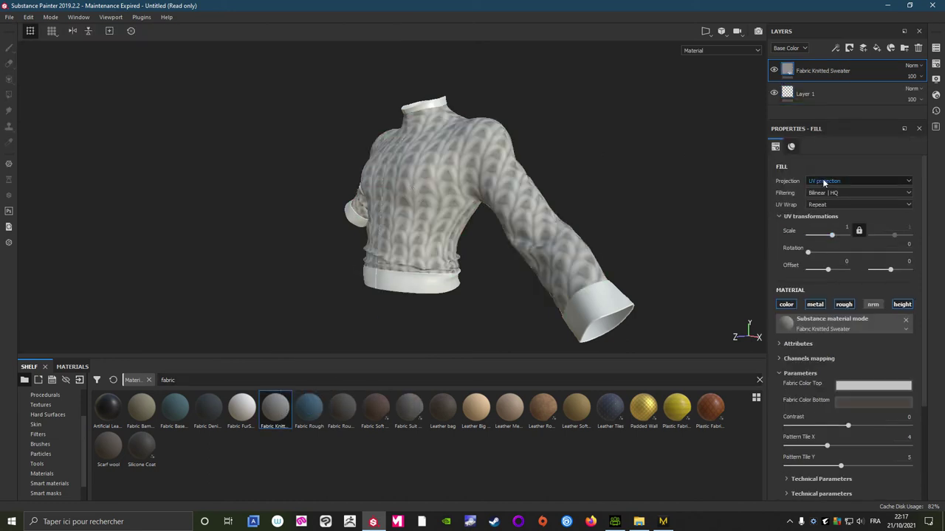
left_click(874, 305)
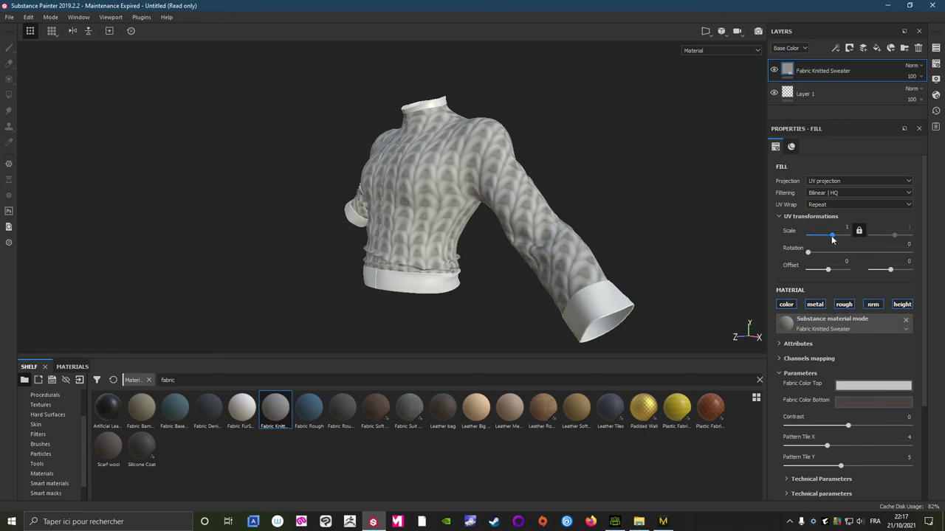
- Set the knit material's UV Scale to 20 and view the finer knit at a three-quarter angle
left_click_drag(832, 239, 837, 238)
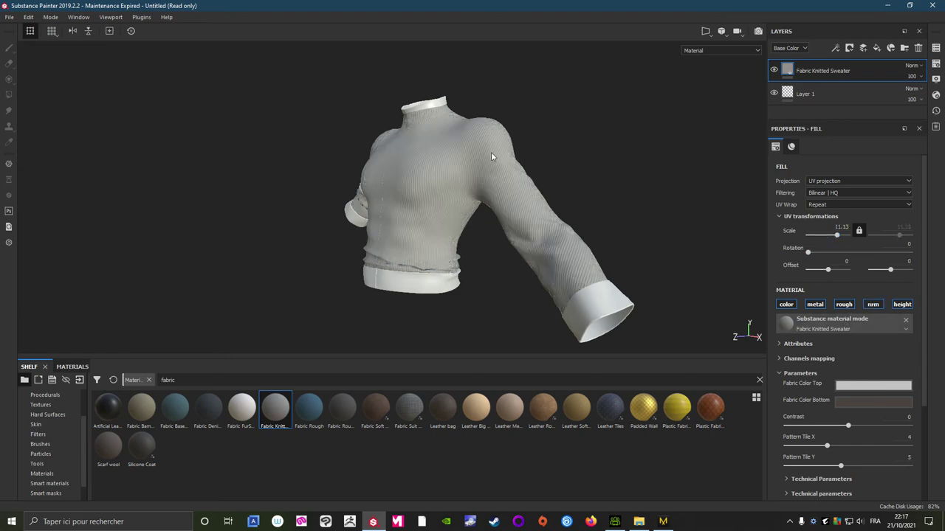
scroll(490, 152, "up", 2)
scroll(475, 141, "up", 3)
scroll(436, 155, "up", 3)
scroll(435, 155, "down", 2)
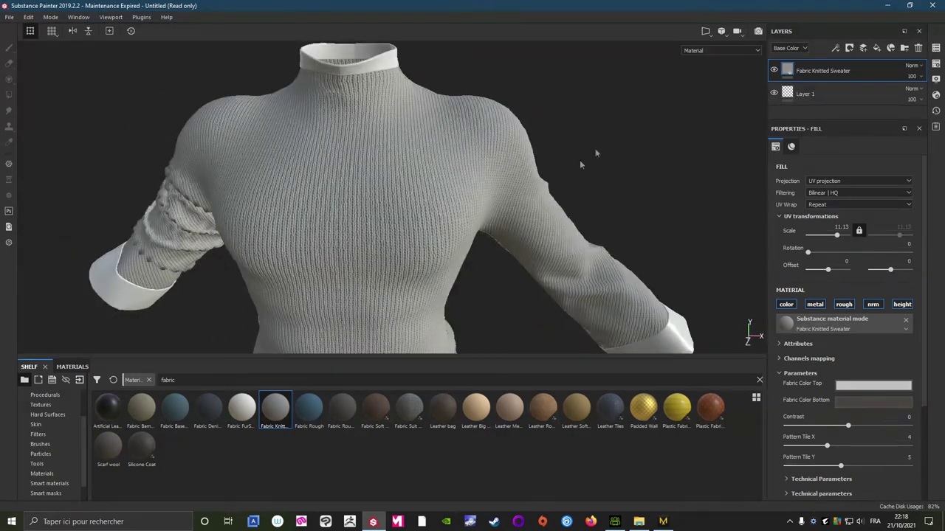
left_click_drag(836, 234, 838, 233)
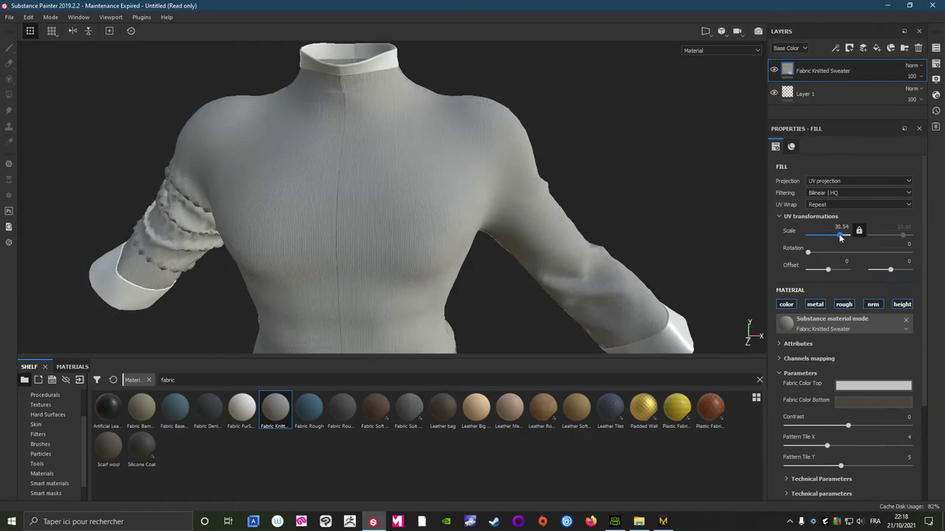
double_click(838, 233)
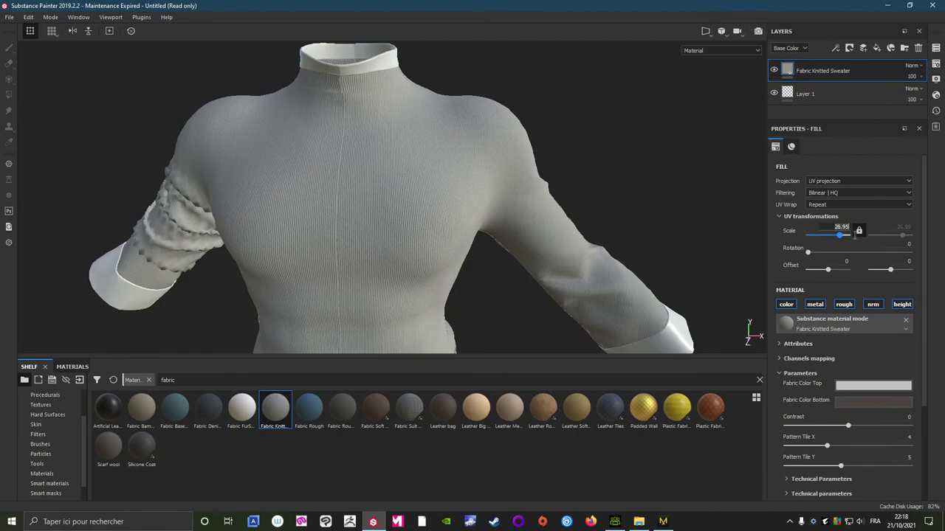
key("Return")
scroll(388, 186, "down", 2)
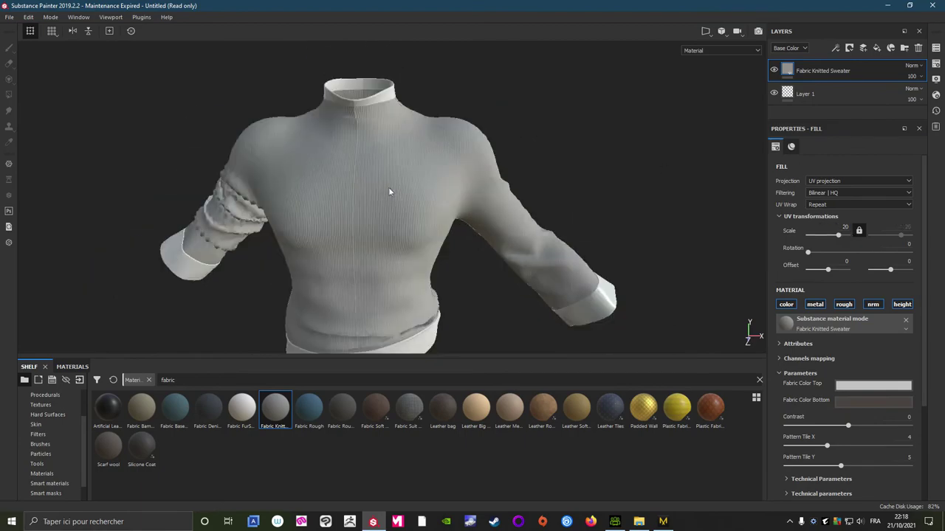
scroll(393, 189, "up", 3)
scroll(395, 190, "up", 3)
scroll(396, 191, "down", 3)
scroll(369, 211, "down", 1)
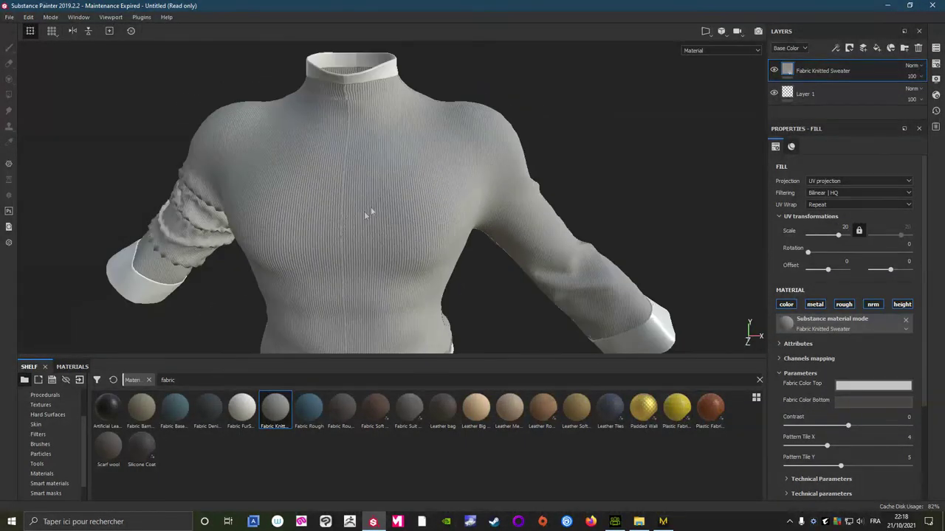
mouse_move(369, 211)
left_mouse_down("alt")
mouse_move(221, 185)
mouse_move(421, 233)
mouse_move(421, 204)
mouse_move(566, 226)
mouse_move(451, 228)
mouse_move(487, 217)
mouse_move(487, 204)
left_mouse_up("alt")
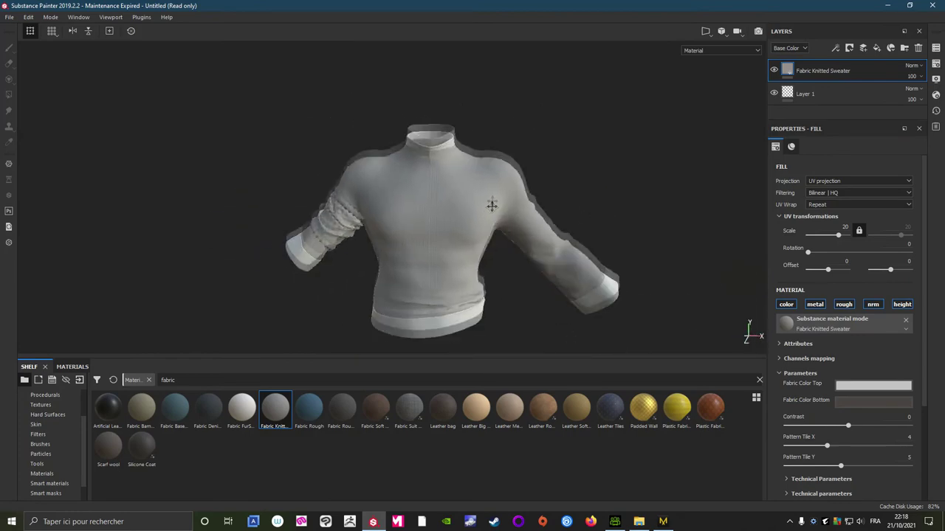
scroll(486, 196, "up", 1)
scroll(486, 192, "up", 2)
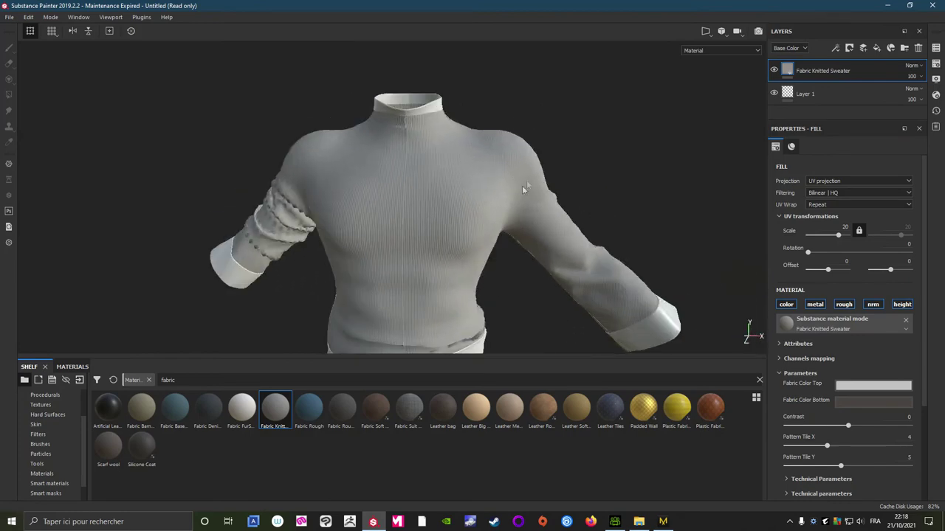
- Make the sweater's Fabric Color Top near black, then add Fabric Knitted Sweater to the cuffs and collar
left_click(854, 388)
left_click(854, 419)
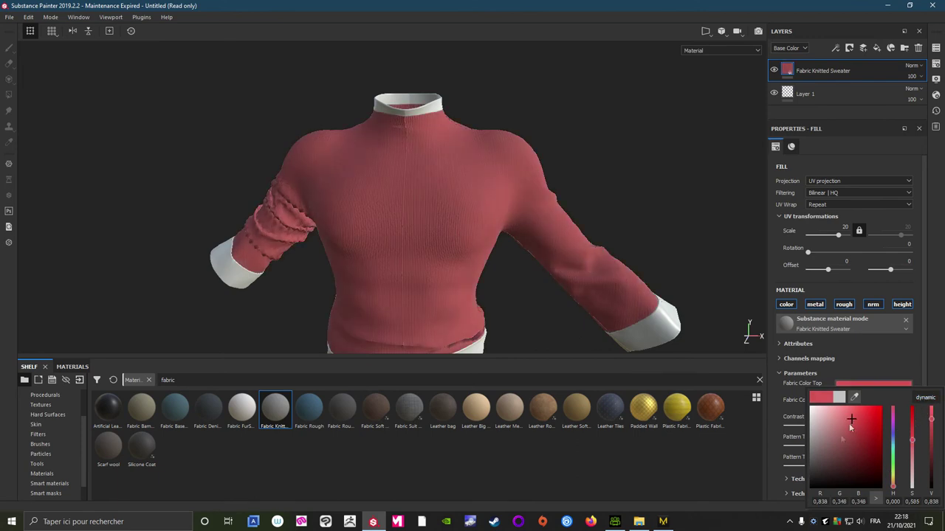
left_click_drag(851, 428, 806, 485)
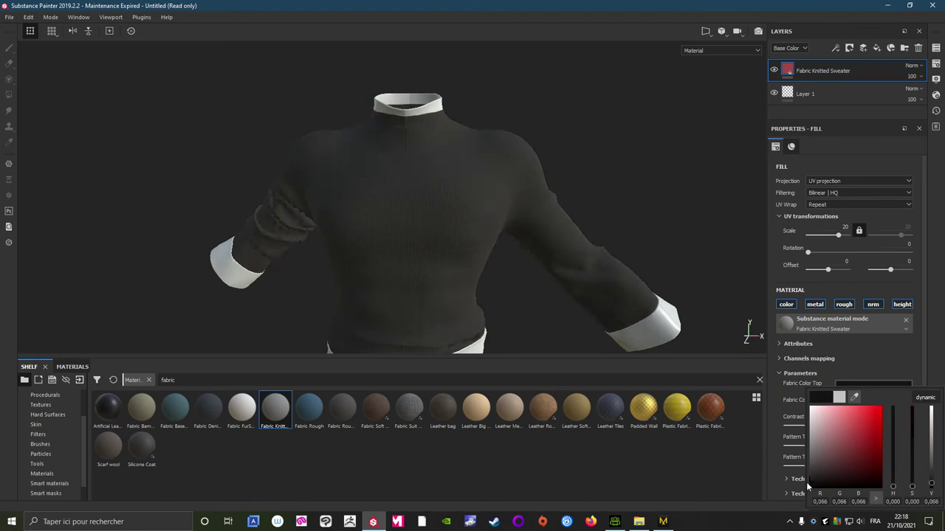
left_click(620, 192)
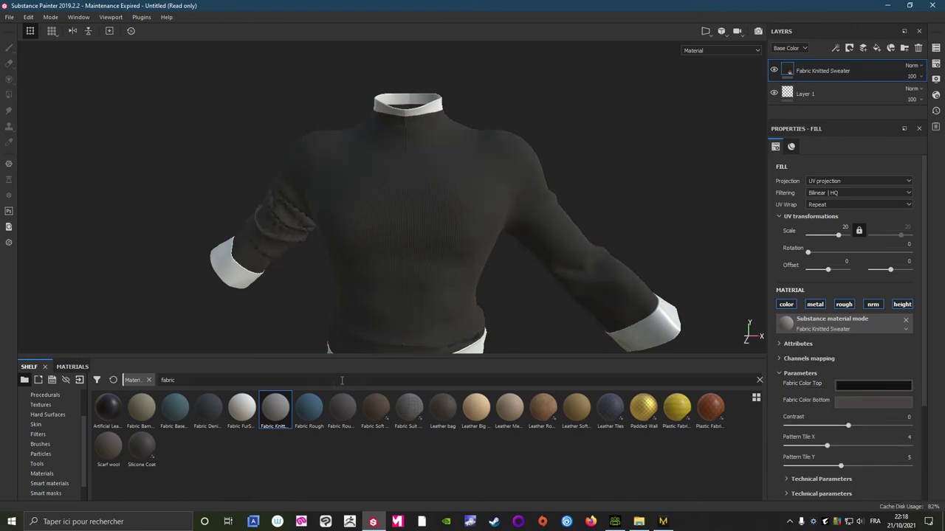
mouse_move(273, 412)
left_mouse_down()
mouse_move(667, 352)
mouse_move(653, 330)
left_mouse_up()
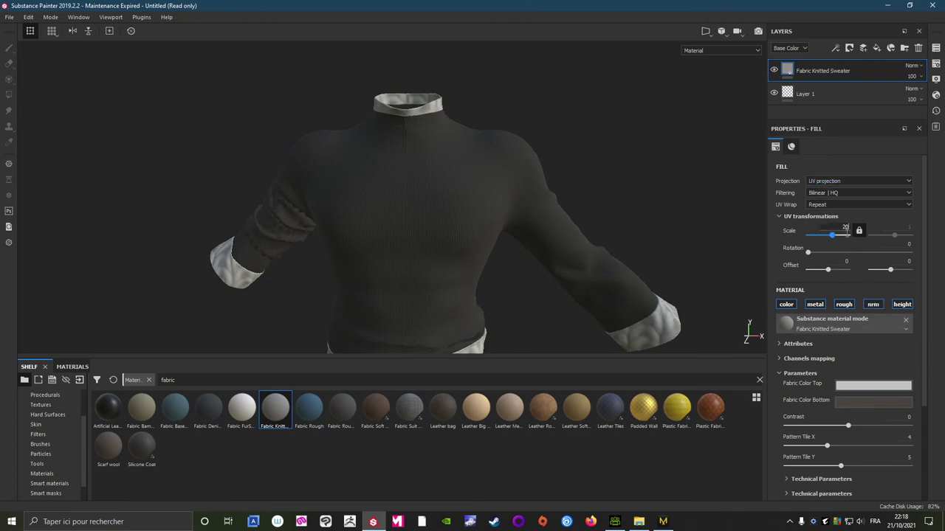
- Give the cuff and collar knit UV scale 20 and a saturated orange Fabric Color Top
left_click_drag(847, 231, 846, 232)
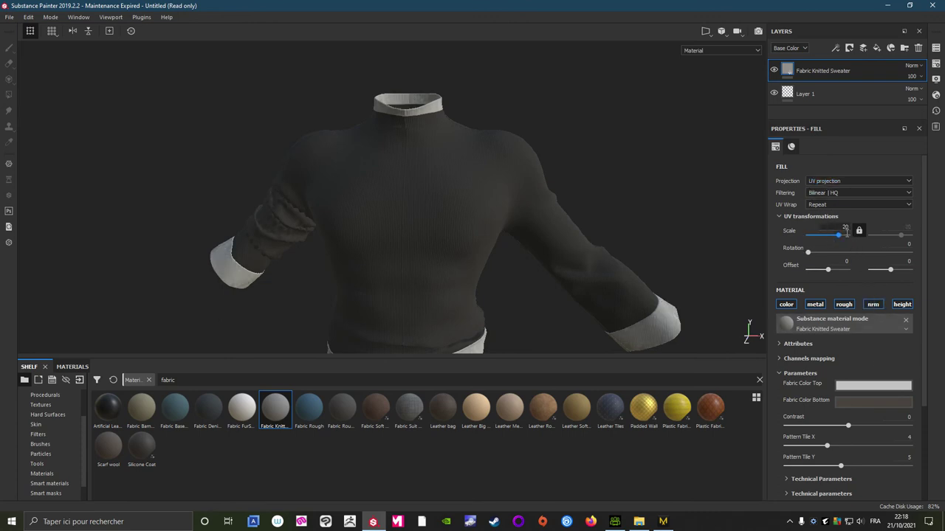
left_click(847, 386)
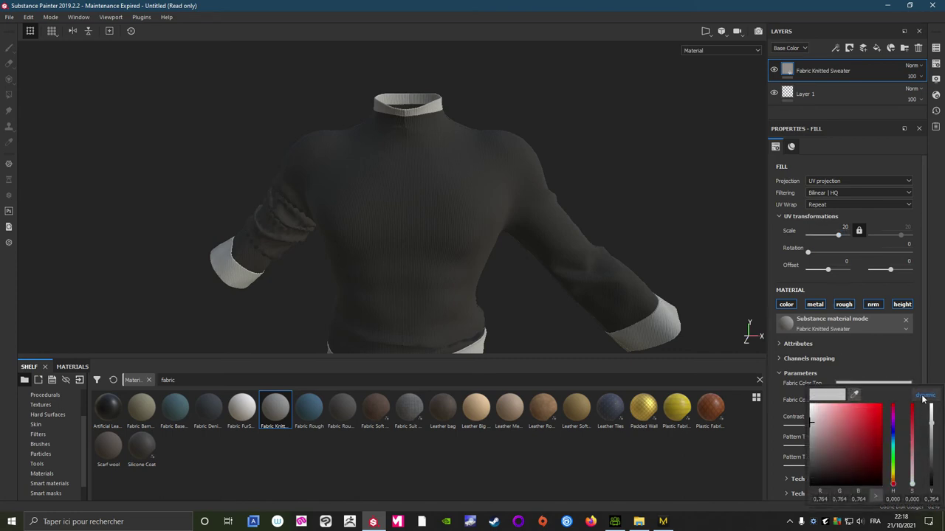
left_click_drag(893, 484, 891, 455)
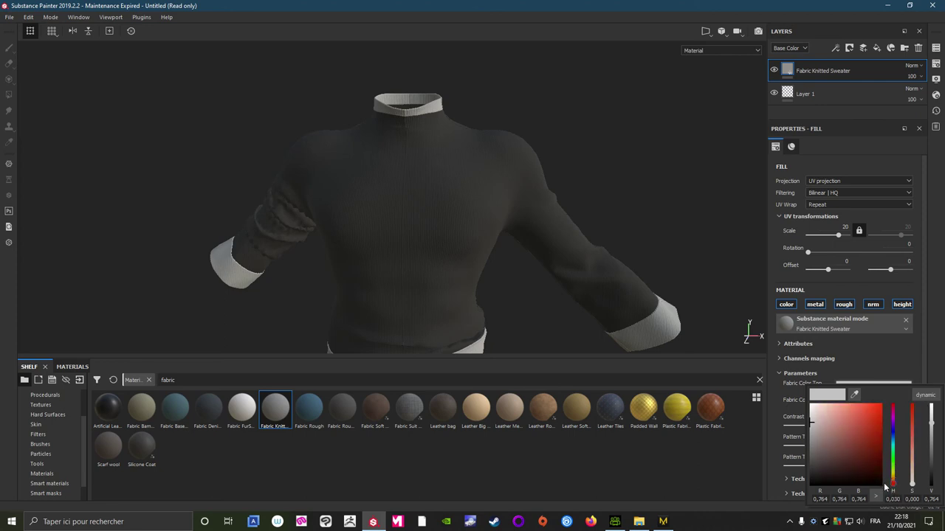
left_click_drag(888, 481, 891, 483)
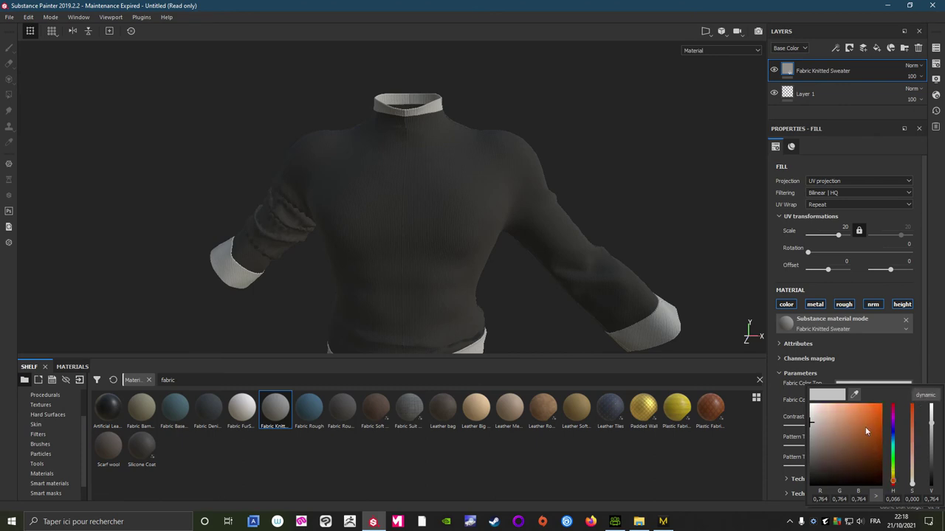
left_click(860, 420)
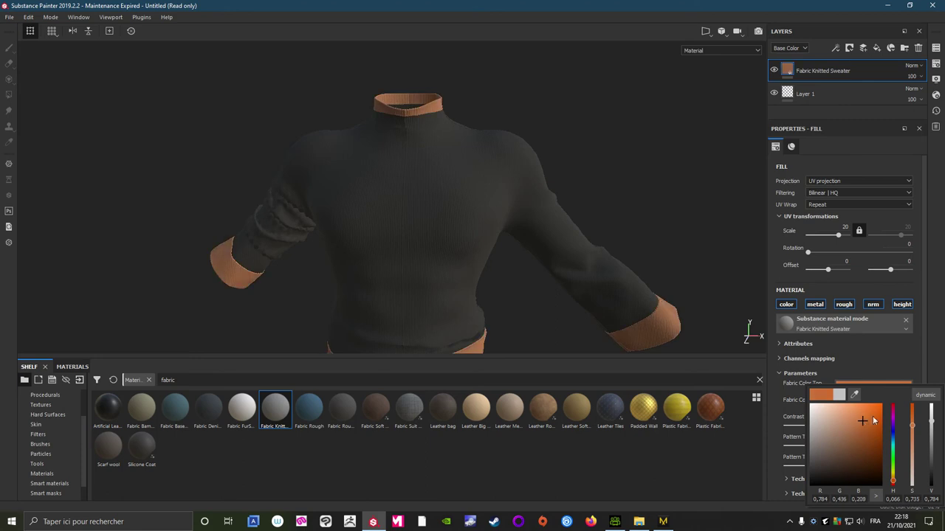
mouse_move(874, 414)
left_mouse_down()
mouse_move(885, 416)
mouse_move(882, 405)
left_mouse_up()
scroll(501, 187, "down", 5)
mouse_move(501, 188)
left_mouse_down("alt")
mouse_move(627, 234)
mouse_move(590, 222)
left_mouse_up("alt")
scroll(576, 218, "up", 2)
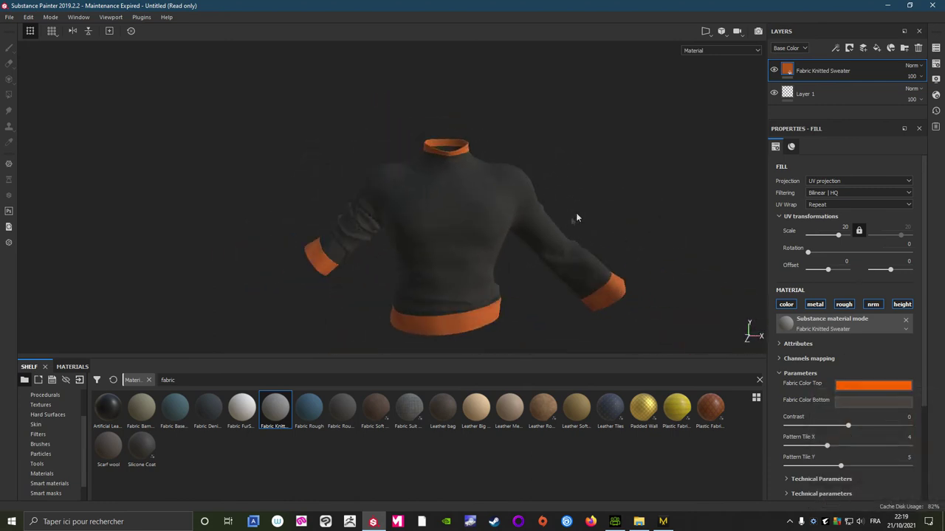
- Add a new paint layer, Layer 2, on top of the main texture set's layers
left_click(935, 49)
left_click(768, 78)
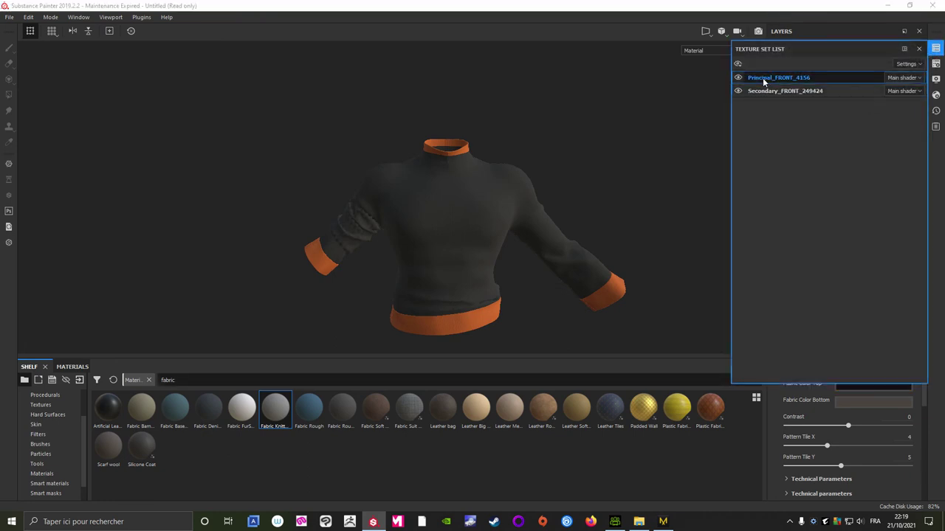
left_click(935, 49)
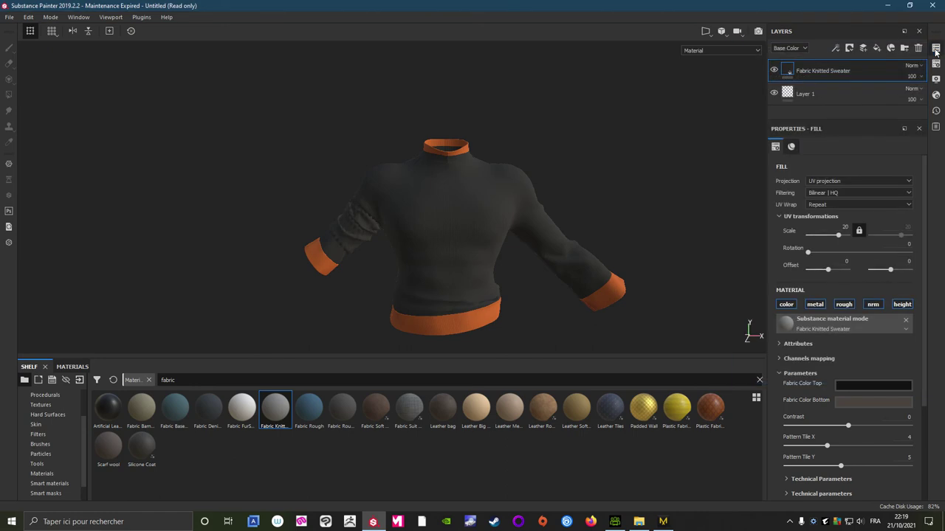
left_click(863, 48)
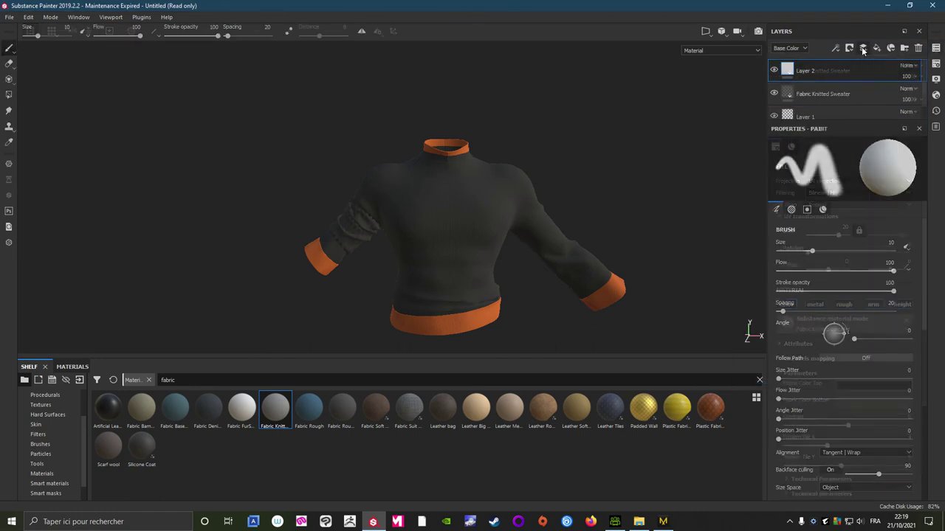
scroll(52, 417, "up", 2)
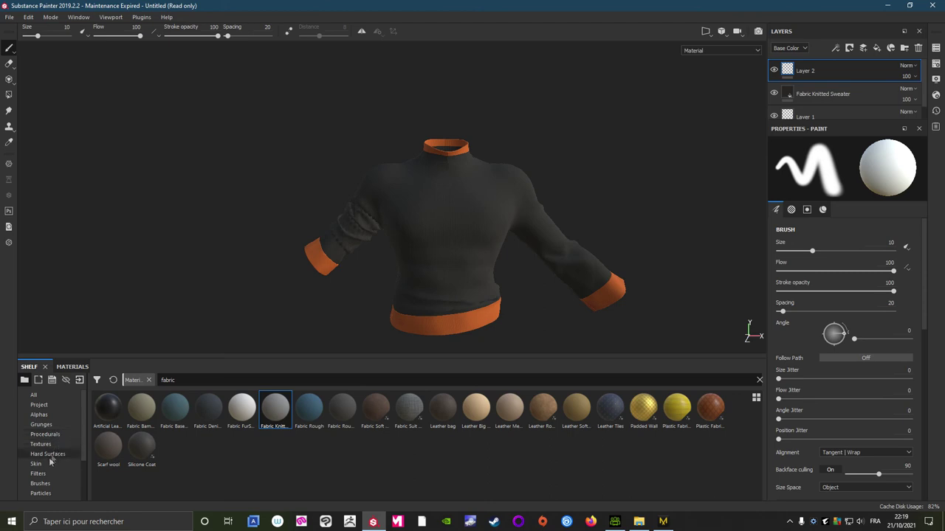
- Use the nitv mask logo alpha as the brush shape and set brush size to 45.7
left_click(41, 416)
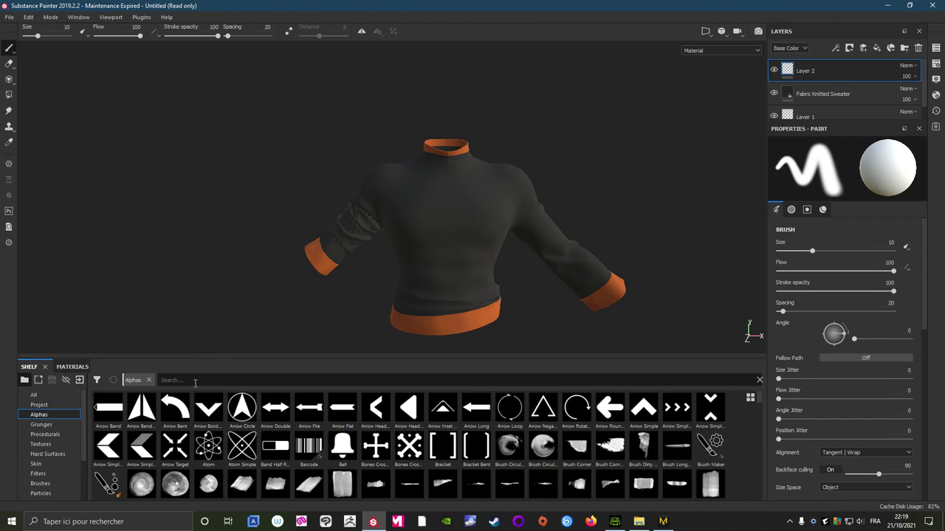
left_click(194, 381)
type("ni")
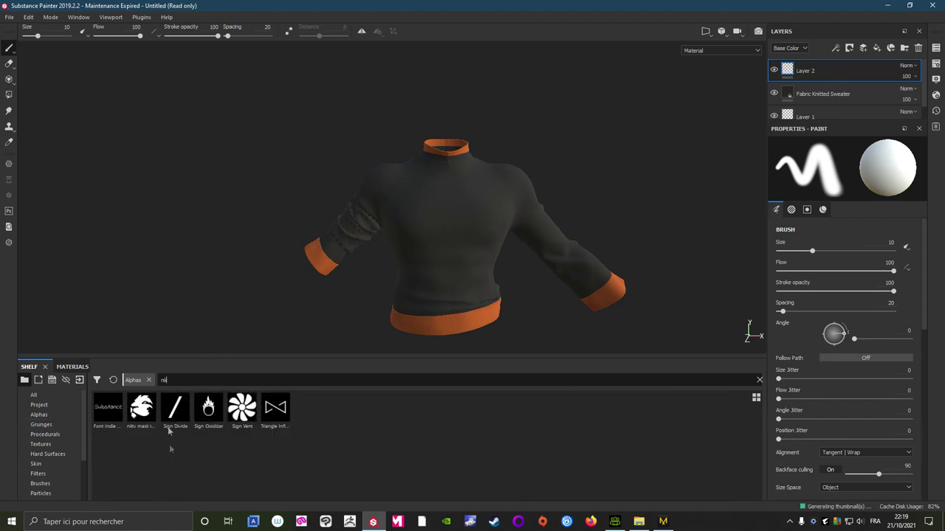
left_click(141, 408)
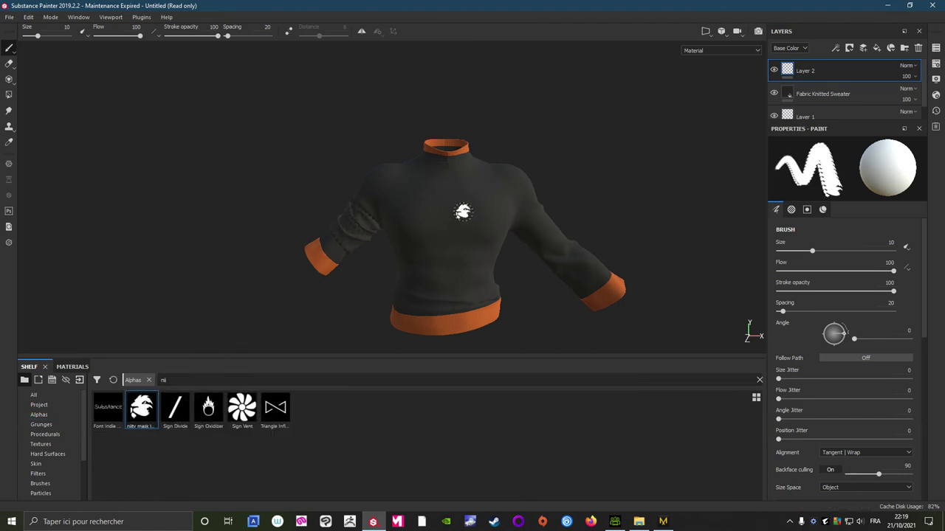
right_click_drag(477, 238, 446, 225, "ctrl")
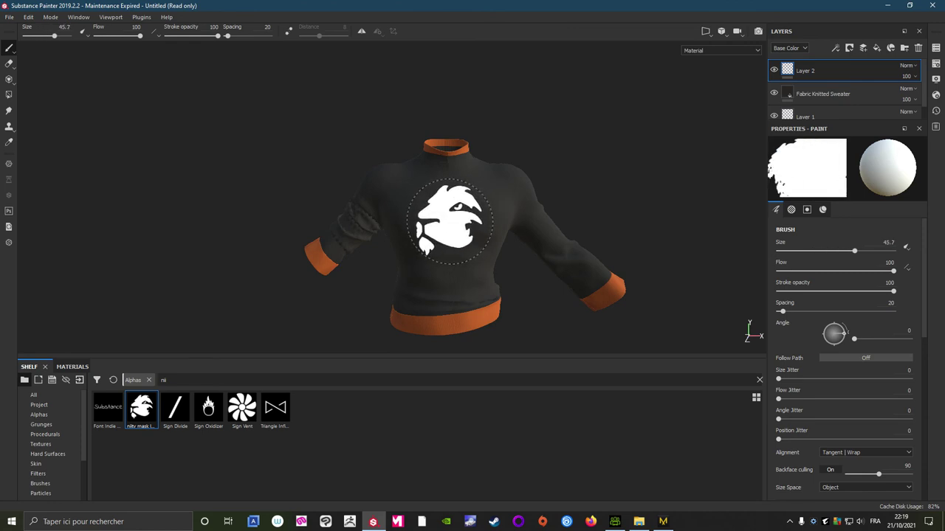
left_click_drag(446, 225, 444, 220, "alt")
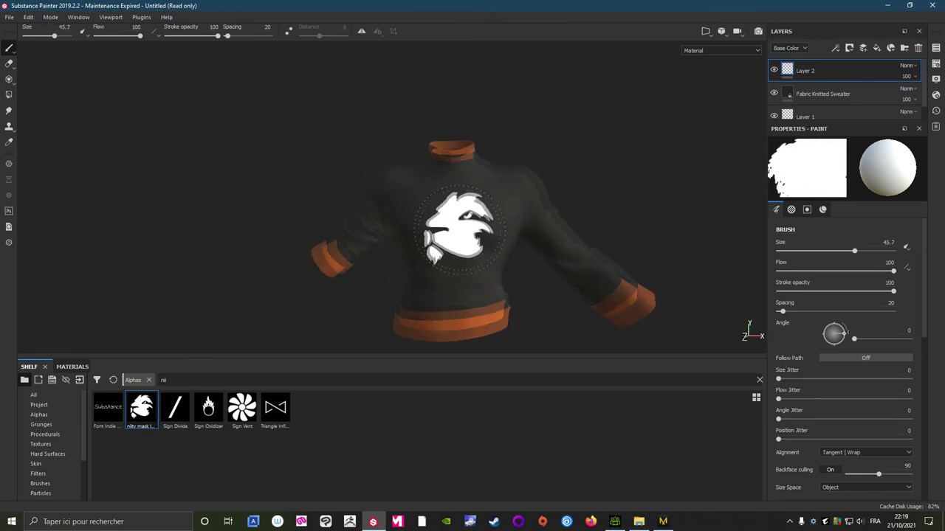
scroll(450, 222, "up", 3)
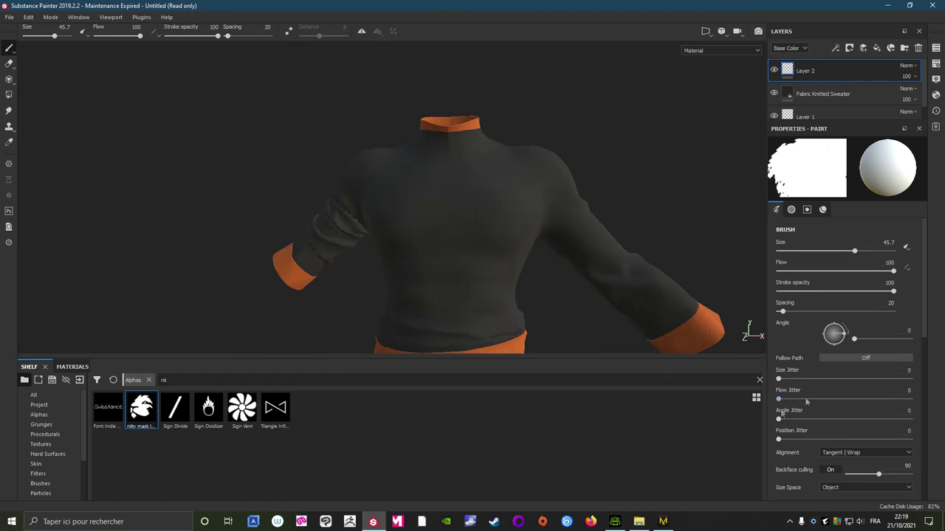
scroll(812, 399, "down", 2)
scroll(849, 383, "down", 3)
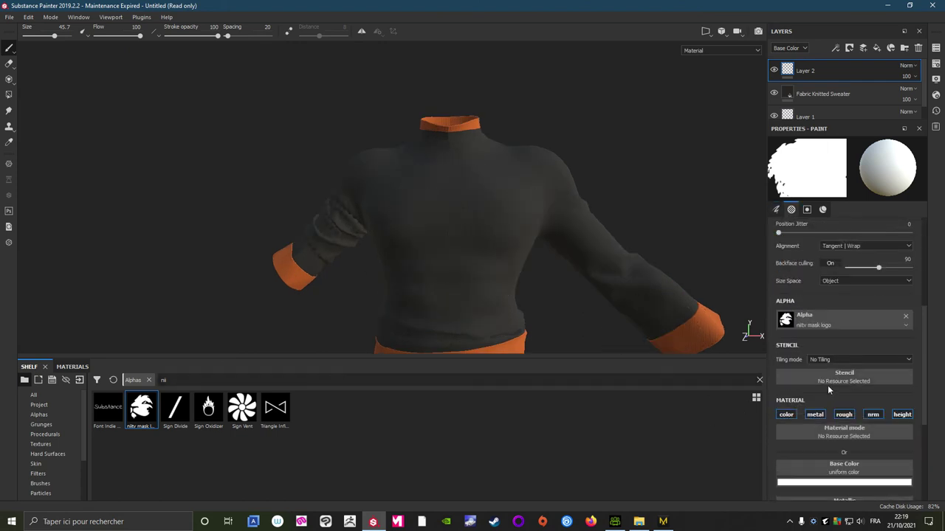
- Sample the cuff orange as the brush Base Color and adjust its hue, saturation and value to dark amber
scroll(830, 377, "down", 3)
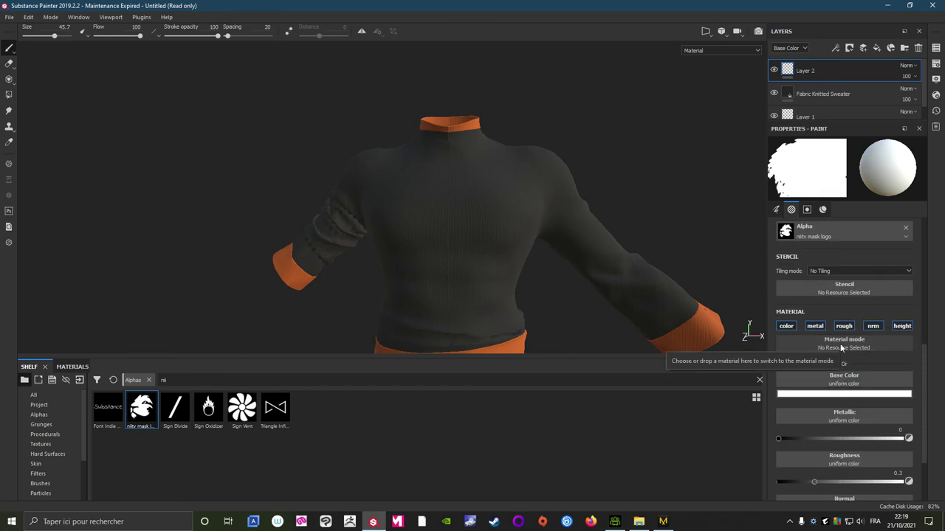
left_click(834, 396)
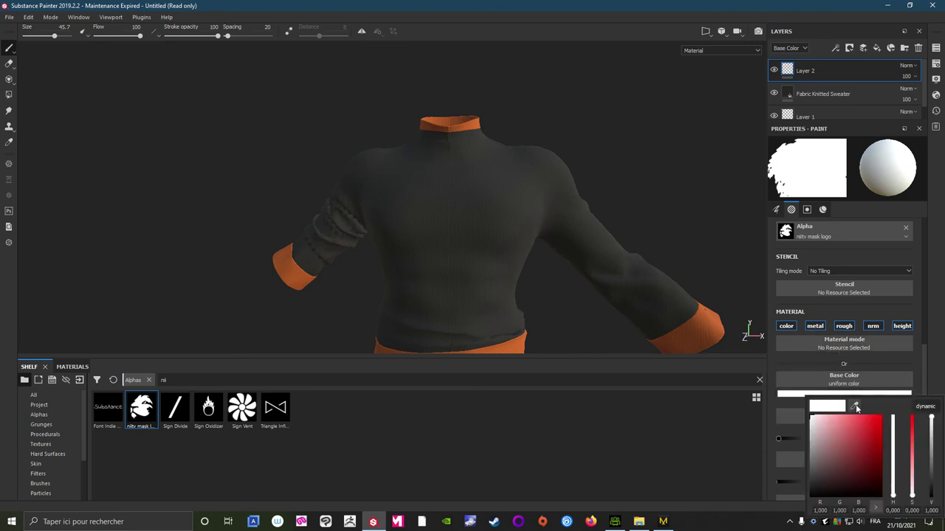
left_click(855, 406)
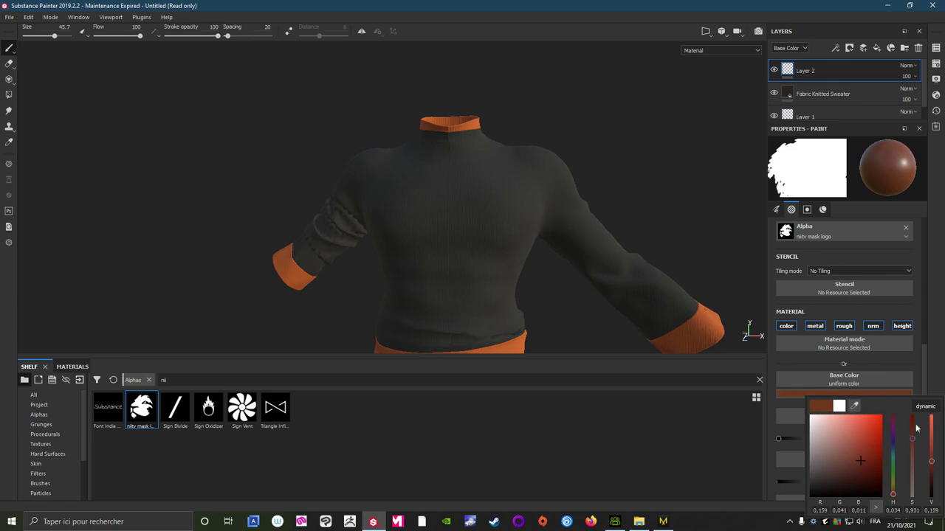
left_click_drag(931, 464, 936, 408)
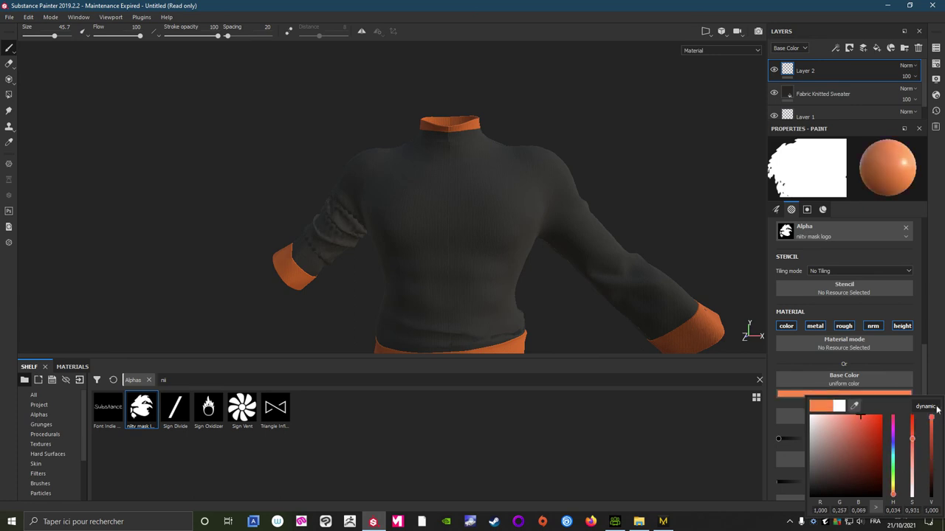
left_click_drag(914, 442, 917, 452)
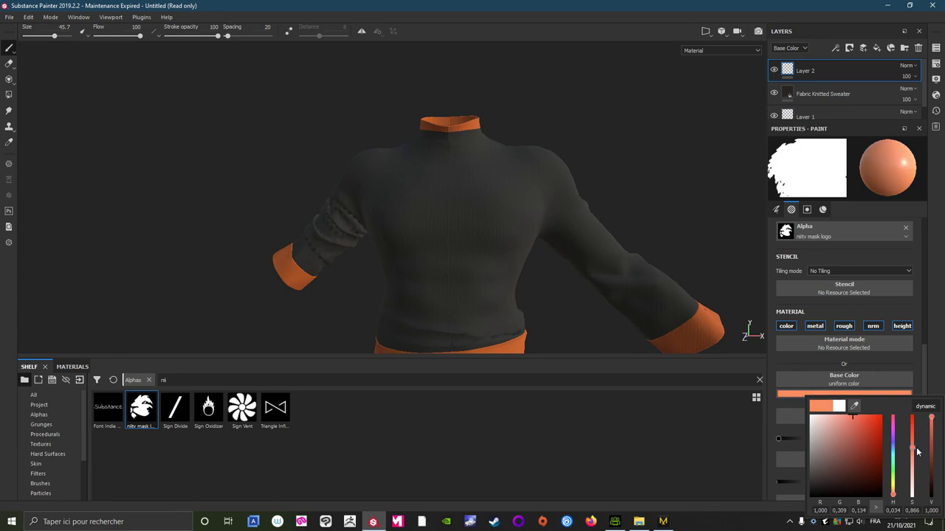
mouse_move(892, 493)
left_mouse_down()
mouse_move(893, 481)
mouse_move(894, 499)
mouse_move(893, 490)
left_mouse_up()
left_click_drag(875, 436, 885, 425)
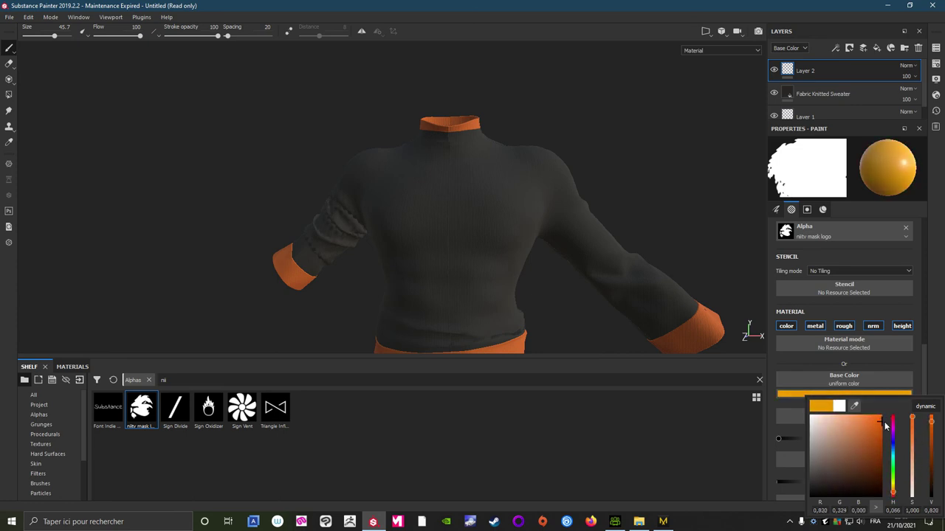
left_click(522, 260)
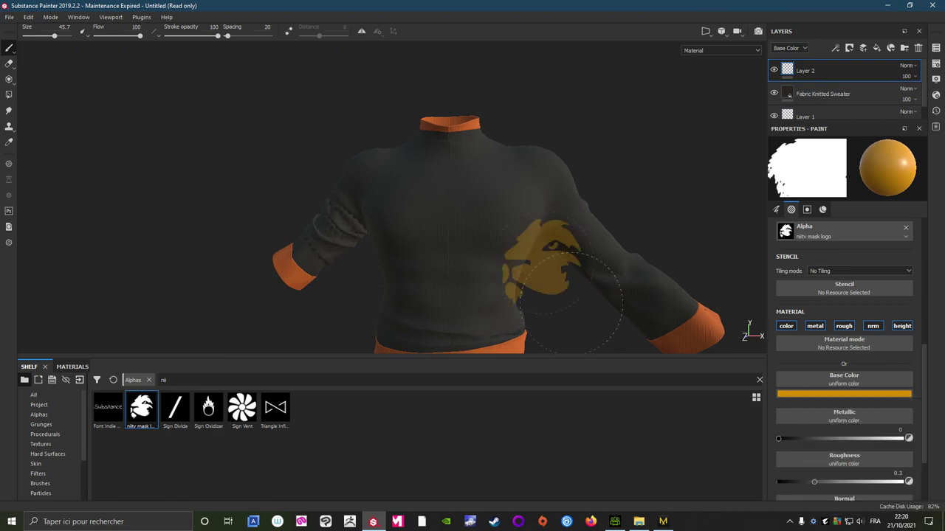
left_click(825, 392)
left_click_drag(878, 426, 885, 442)
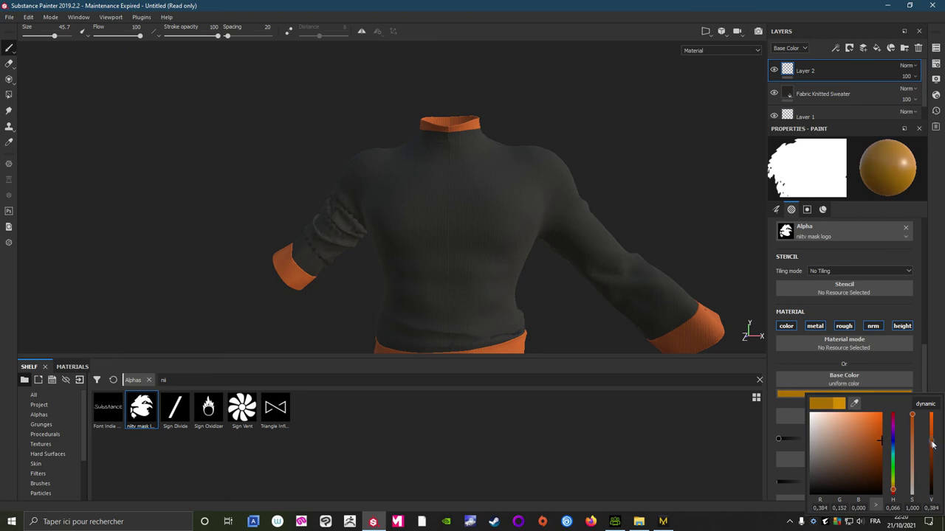
- Finalize the amber brush colour and stamp the lion logo on the centre of the chest
left_click_drag(893, 492, 893, 495)
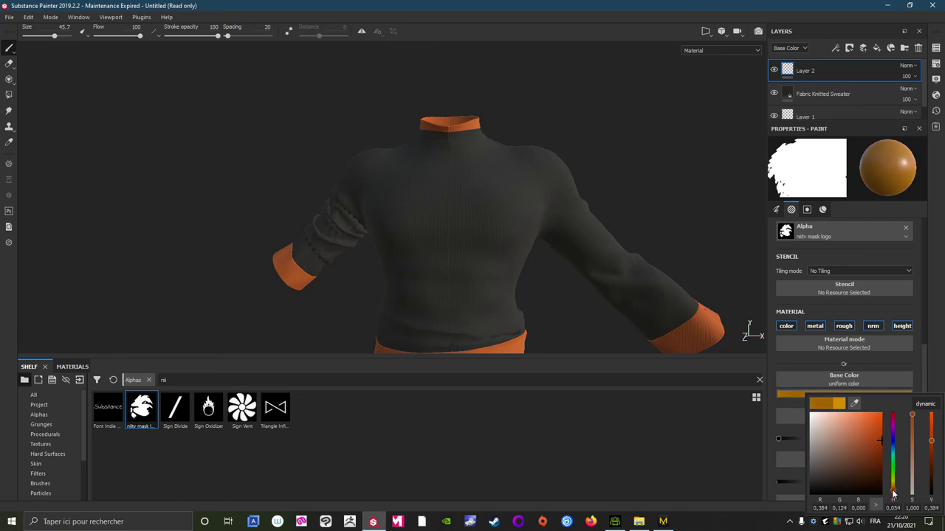
left_click(621, 347)
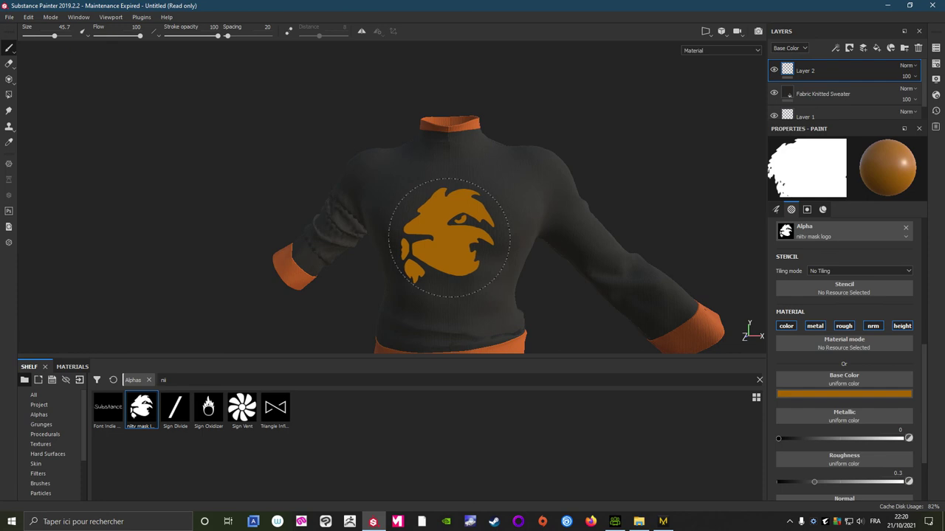
left_click(832, 394)
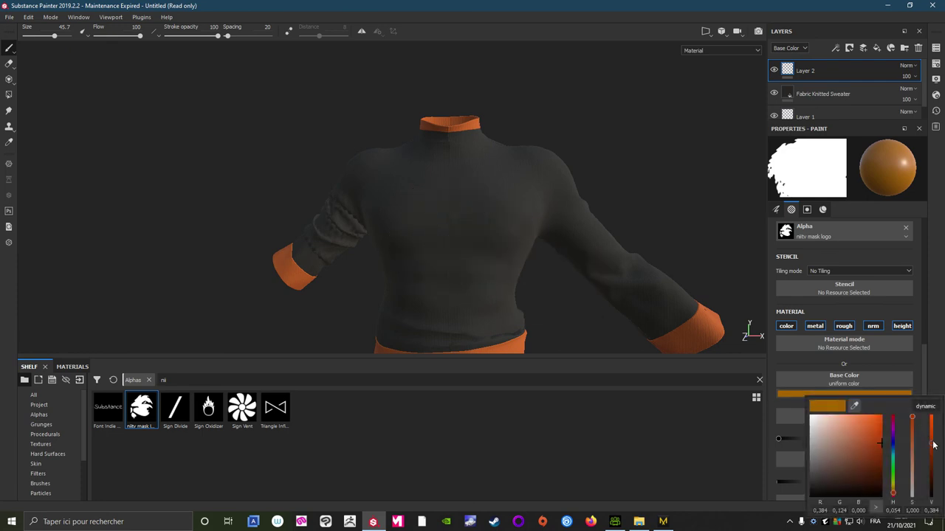
left_click_drag(933, 444, 931, 428)
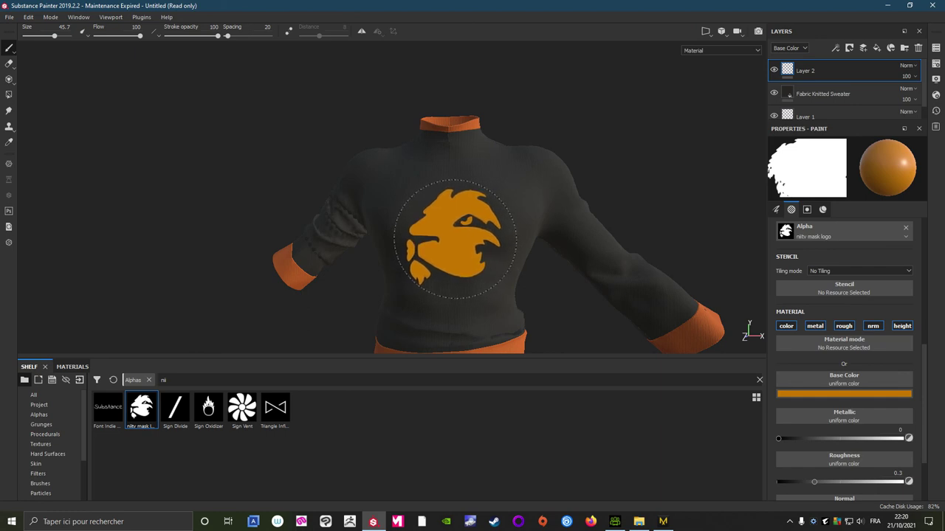
left_click(472, 240)
mouse_move(579, 307)
left_mouse_down("alt")
mouse_move(530, 287)
mouse_move(569, 285)
mouse_move(596, 211)
mouse_move(687, 211)
mouse_move(317, 223)
mouse_move(468, 170)
left_mouse_up("alt")
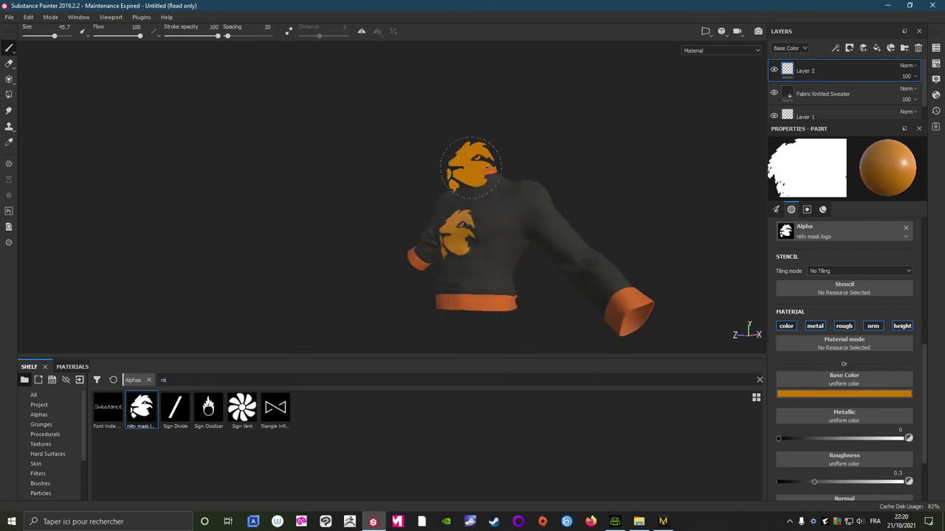
- Export the Principal and Secondary texture sets at 2048x2048 resolution
left_click(9, 17)
left_click(39, 190)
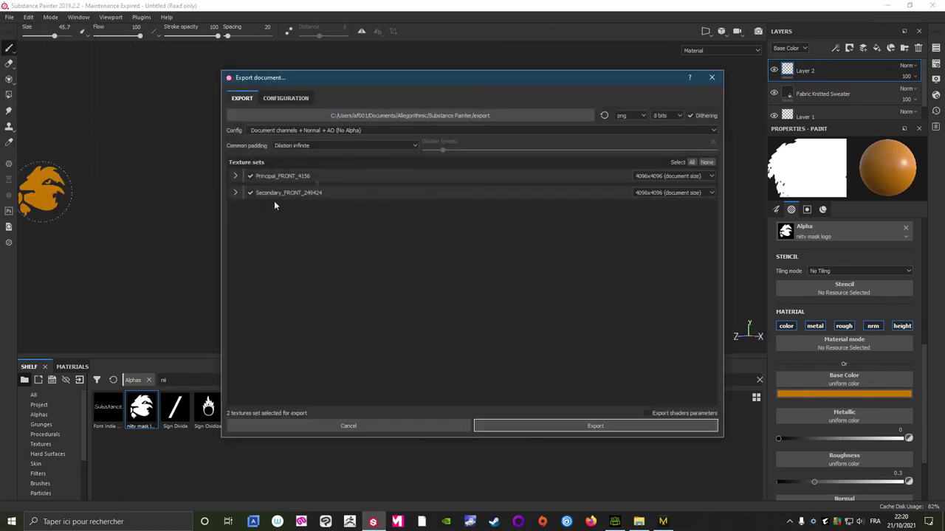
left_click(649, 178)
left_click(651, 197)
left_click(653, 193)
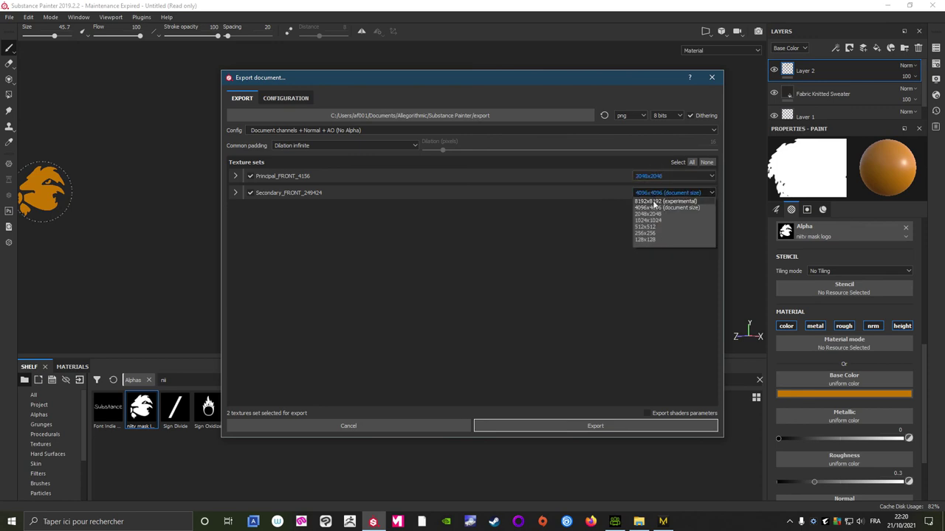
left_click(653, 207)
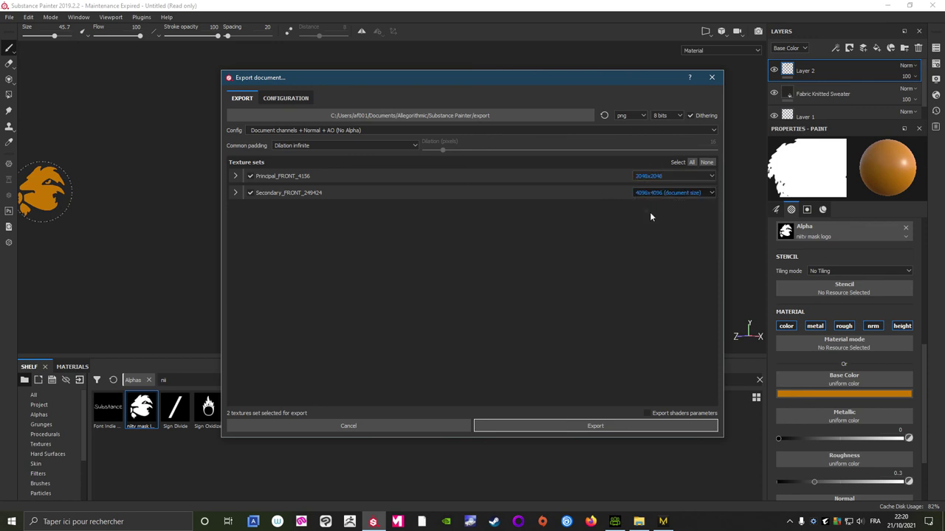
left_click(555, 426)
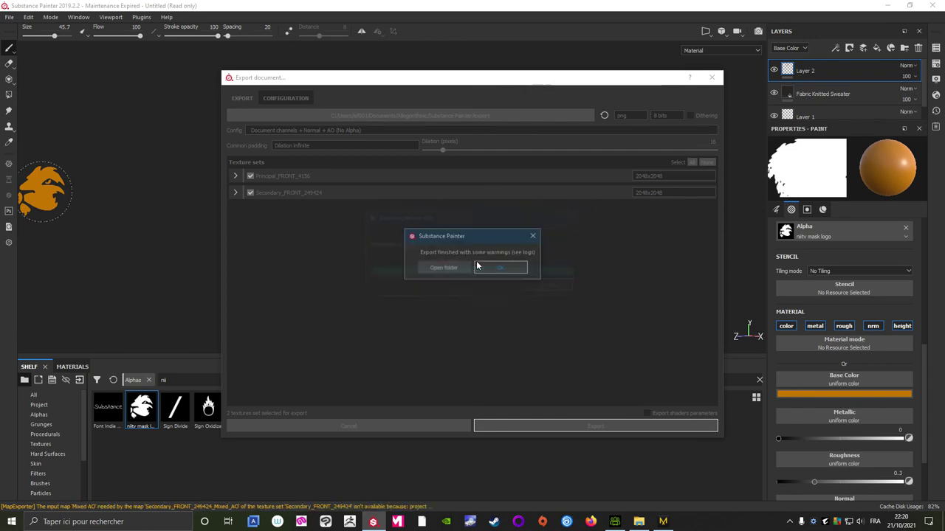
- Open the exported textures folder in a smaller window and switch from Substance Painter to Character Creator 3
left_click(442, 267)
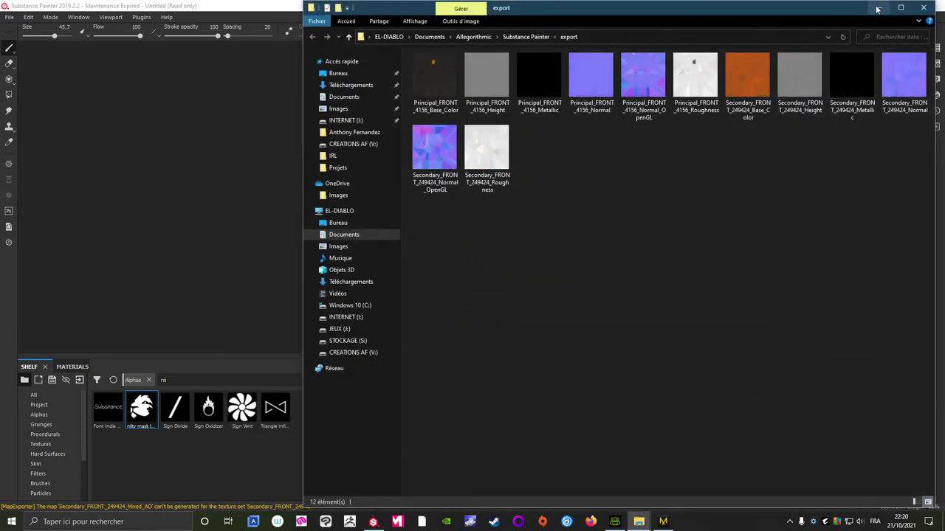
left_click_drag(844, 10, 895, 336)
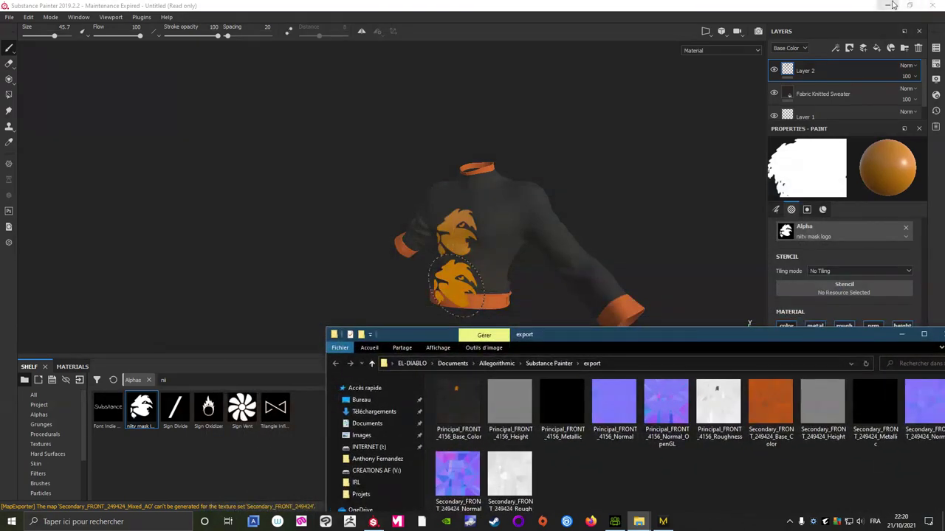
left_click(887, 5)
left_click(615, 521)
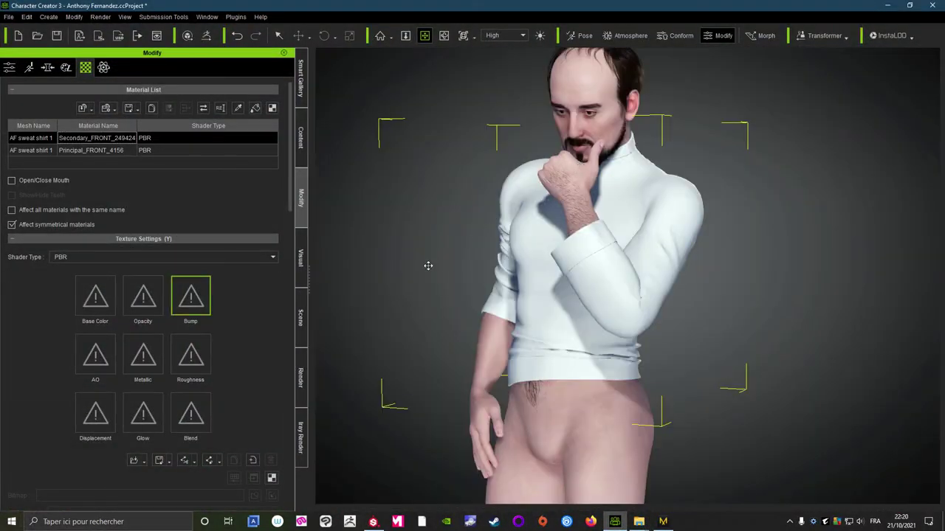
- Select the Principal_FRONT_4156 material and place the export folder window beside its texture channels
right_click_drag(428, 265, 473, 267)
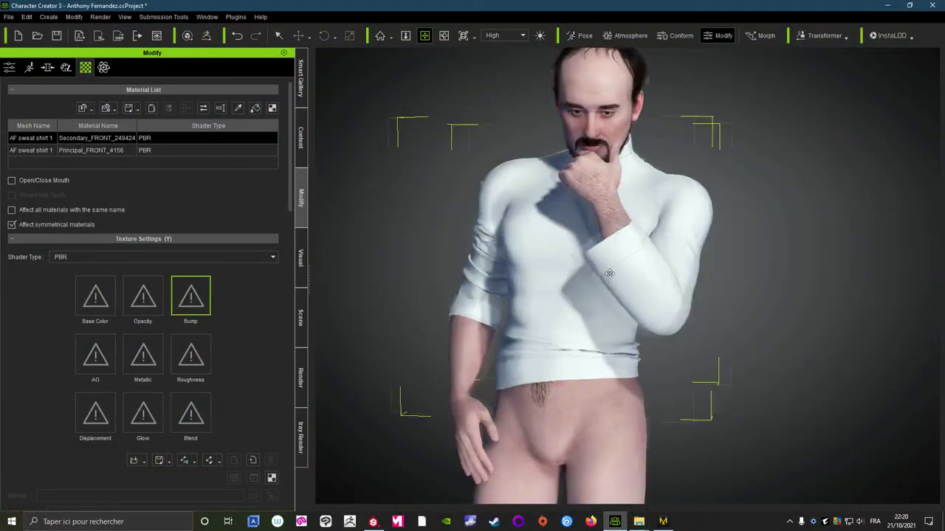
left_click(82, 152)
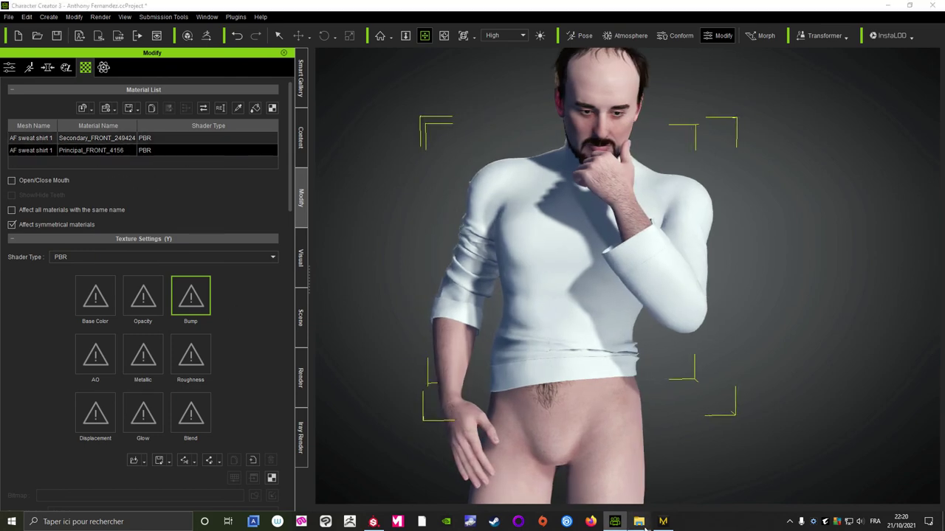
mouse_move(639, 522)
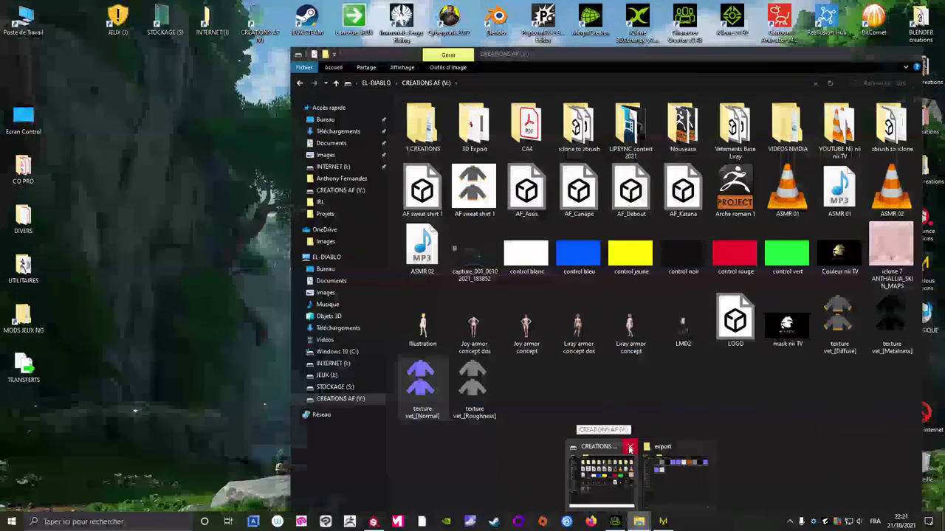
left_click(630, 448)
left_click(635, 465)
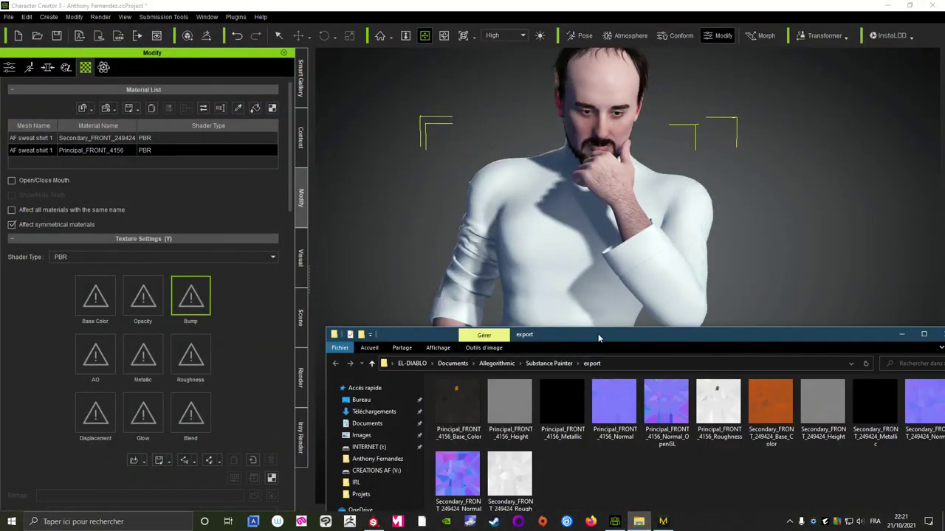
mouse_move(597, 336)
left_mouse_down()
mouse_move(588, 329)
mouse_move(606, 330)
left_mouse_up()
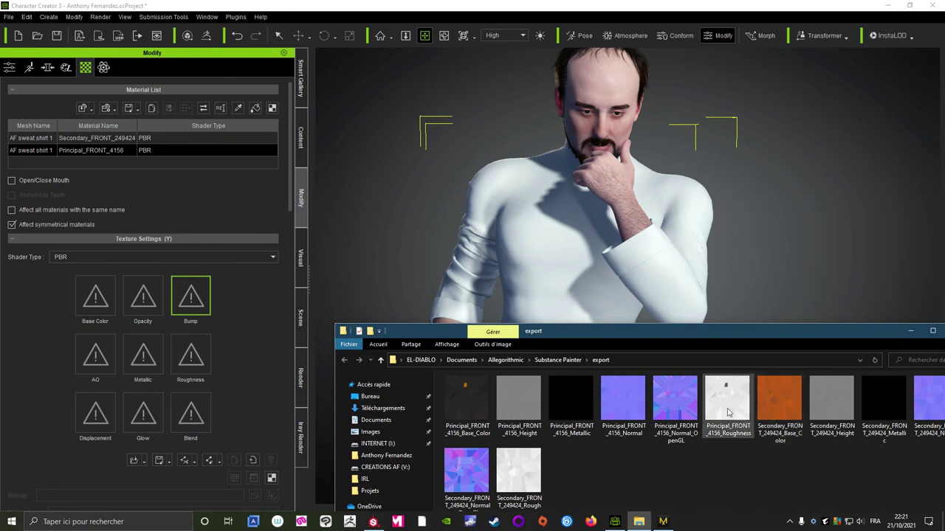
- Load the Principal roughness, metallic, base colour and OpenGL normal textures, treating the bump input as a normal map
left_click_drag(728, 412, 190, 356)
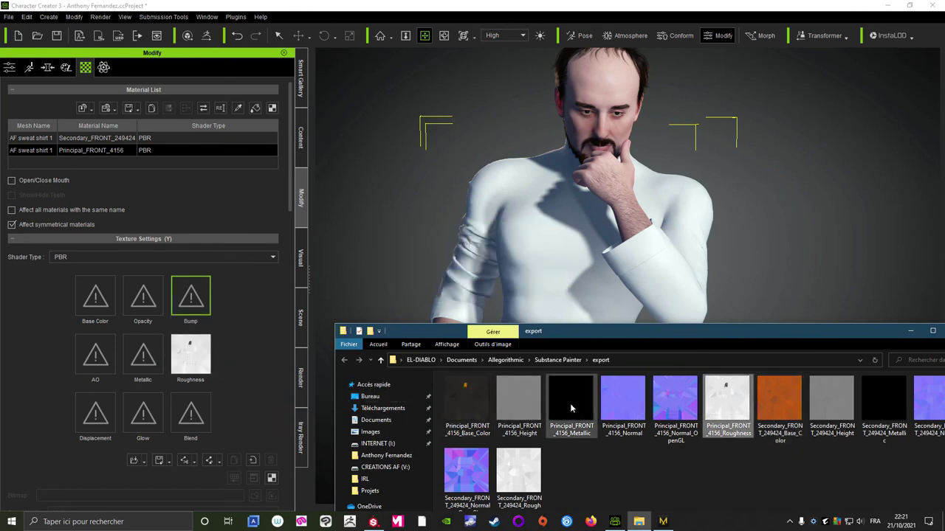
left_click_drag(571, 408, 140, 358)
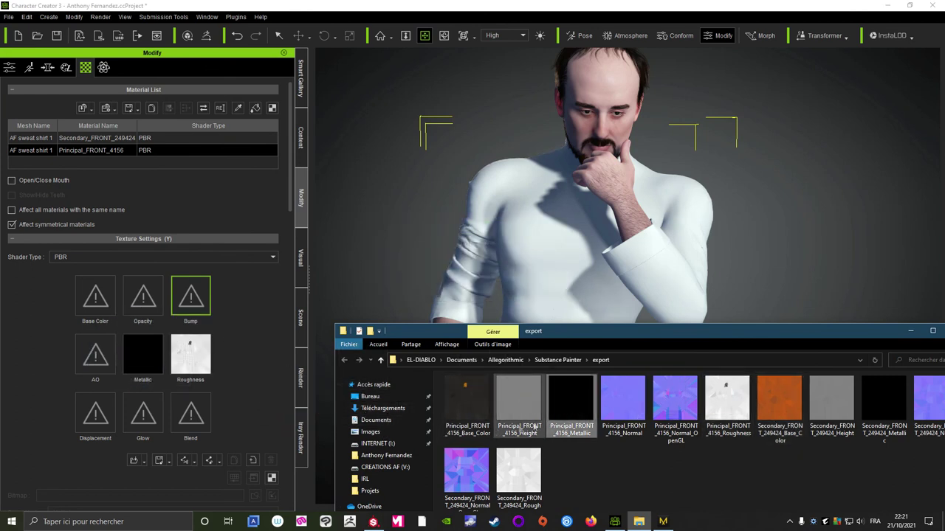
left_click_drag(467, 420, 95, 295)
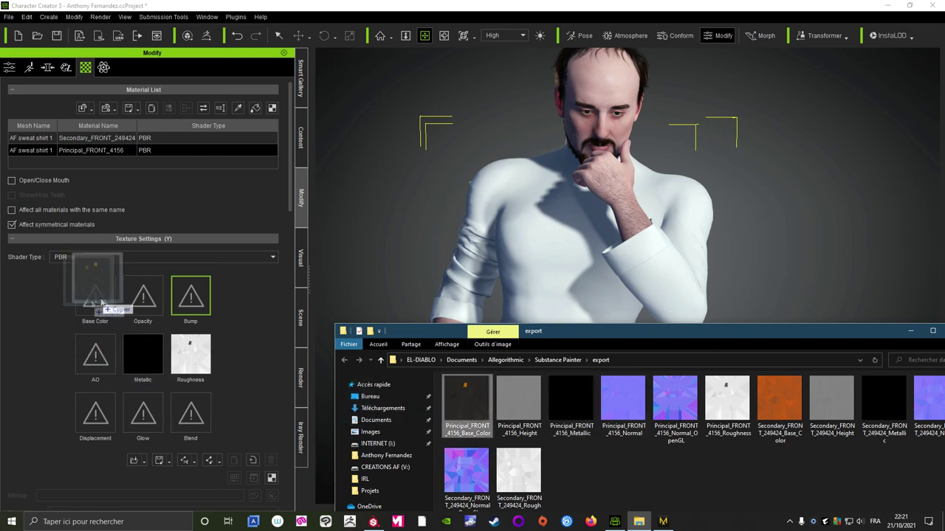
left_click_drag(679, 410, 193, 296)
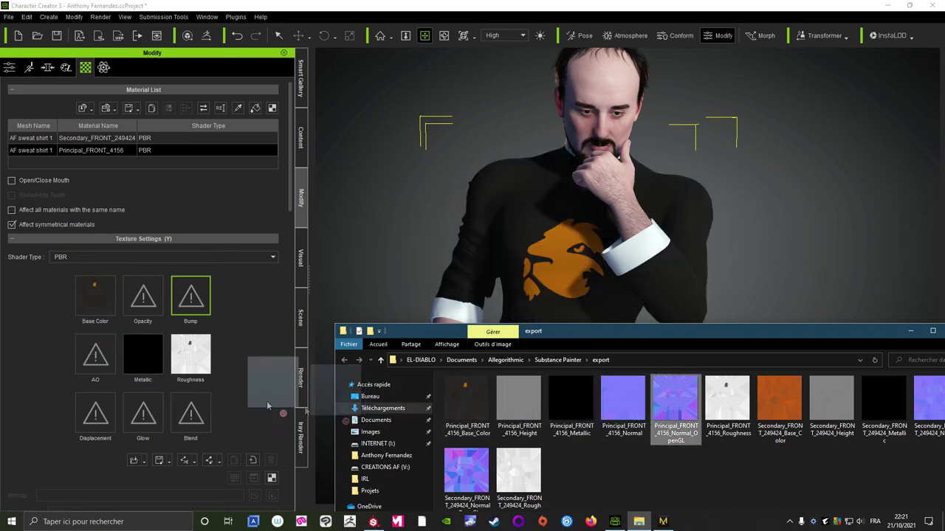
left_click(414, 267)
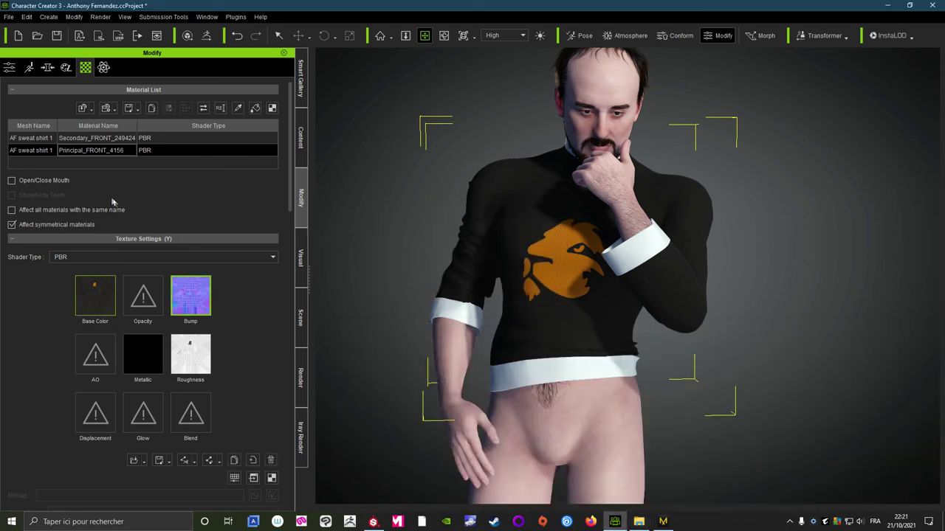
- Give Secondary_FRONT_249424 its roughness, metallic, orange base colour and normal maps, with bump set to Normal
left_click(73, 140)
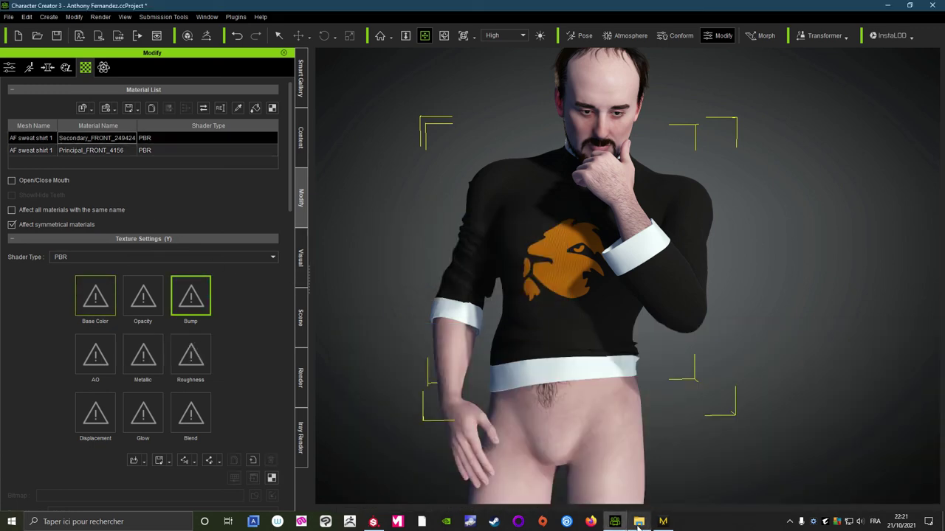
left_click(638, 523)
left_click_drag(472, 476, 190, 354)
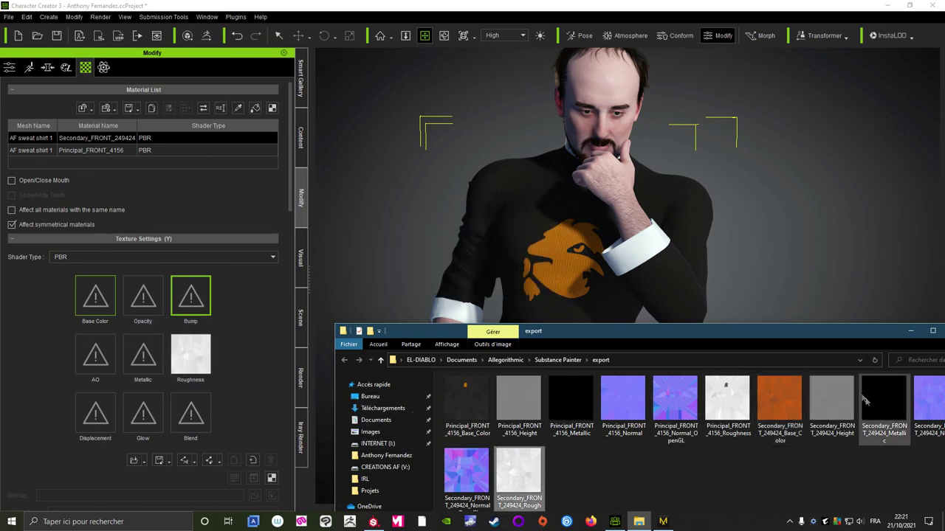
left_click_drag(865, 400, 139, 357)
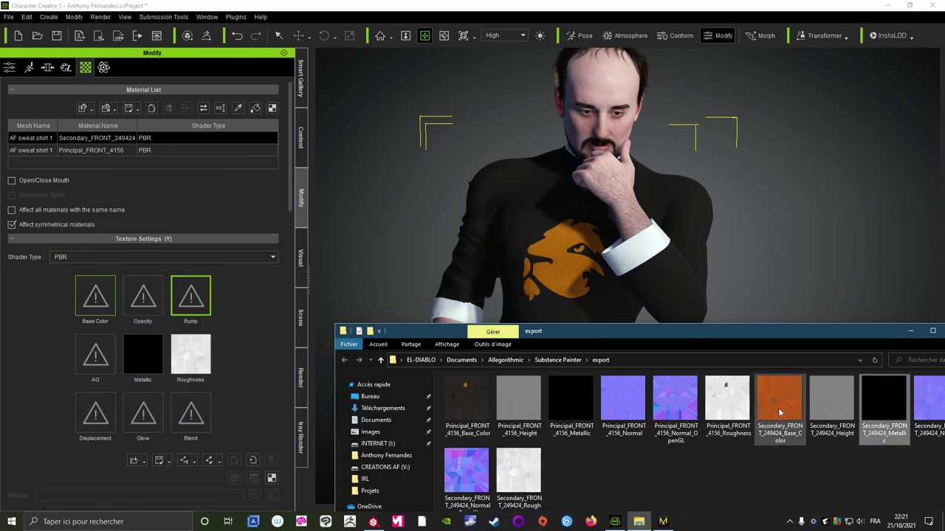
left_click_drag(779, 413, 95, 295)
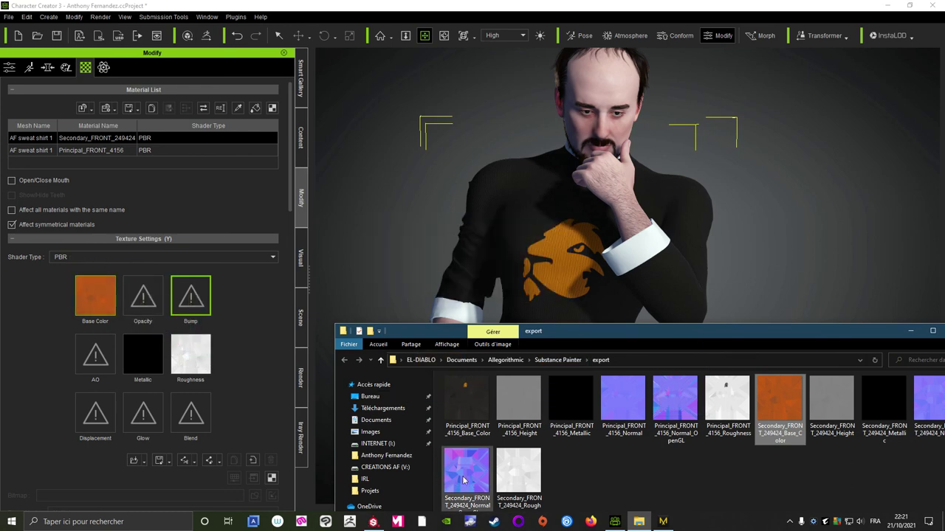
left_click_drag(467, 484, 190, 296)
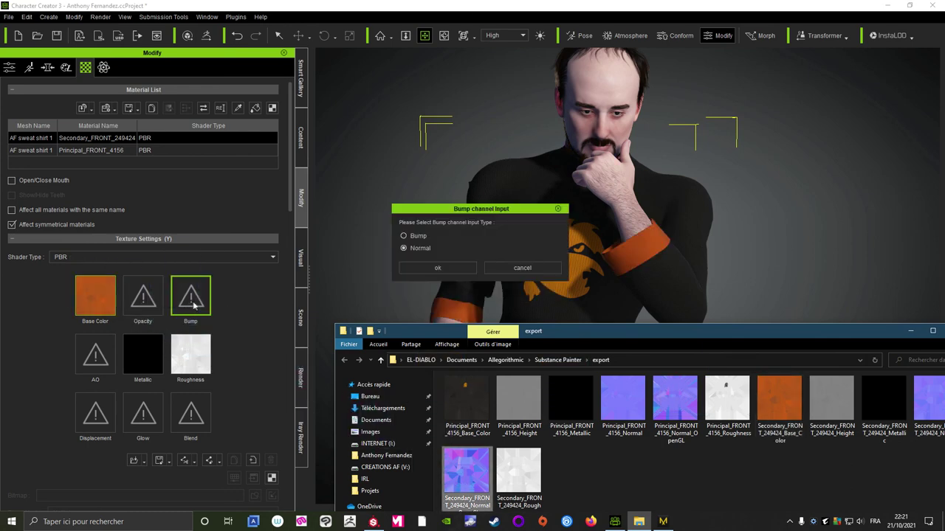
left_click(435, 274)
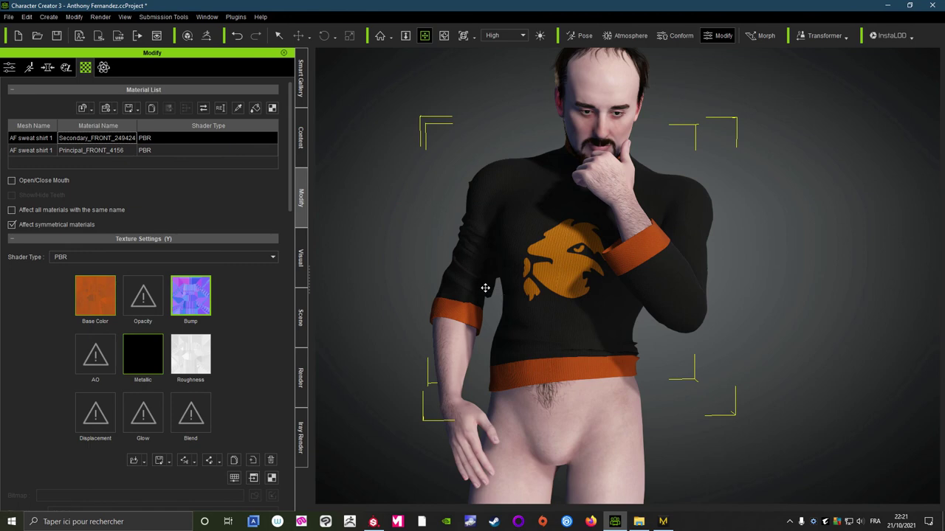
- Inspect the black-and-orange sweater from back, side and front, then minimize Character Creator 3
mouse_move(608, 277)
right_mouse_down()
mouse_move(653, 245)
mouse_move(576, 68)
right_mouse_up()
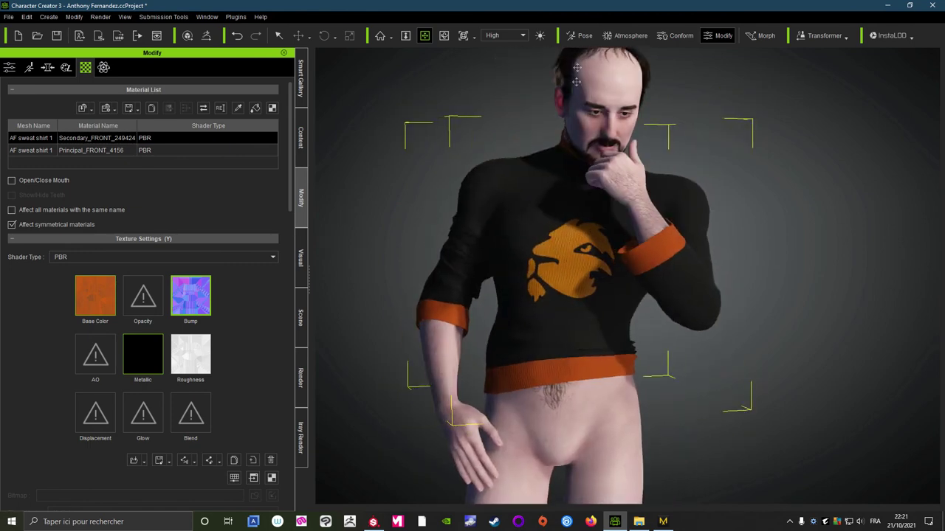
mouse_move(566, 273)
right_mouse_down()
mouse_move(504, 289)
mouse_move(534, 292)
right_mouse_up()
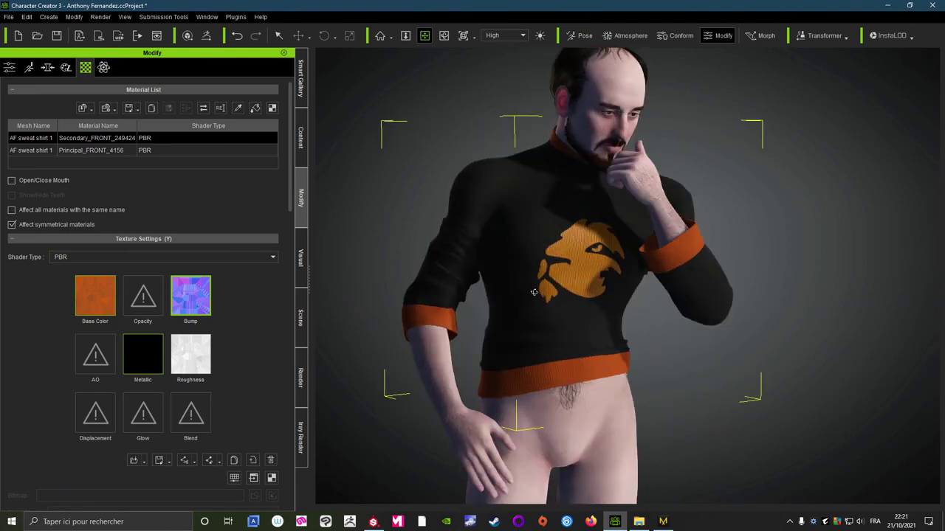
scroll(633, 316, "down", 3)
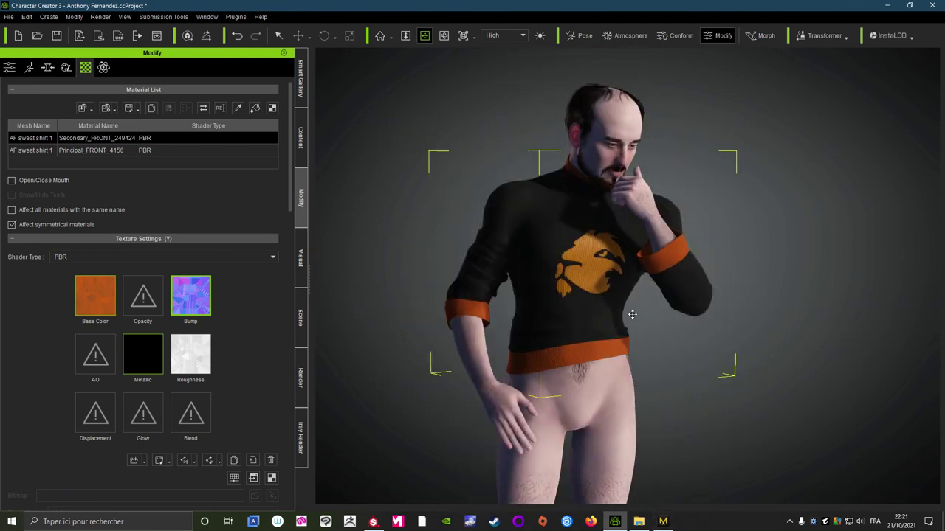
mouse_move(633, 316)
right_mouse_down()
mouse_move(409, 211)
mouse_move(623, 224)
mouse_move(404, 207)
mouse_move(576, 207)
right_mouse_up()
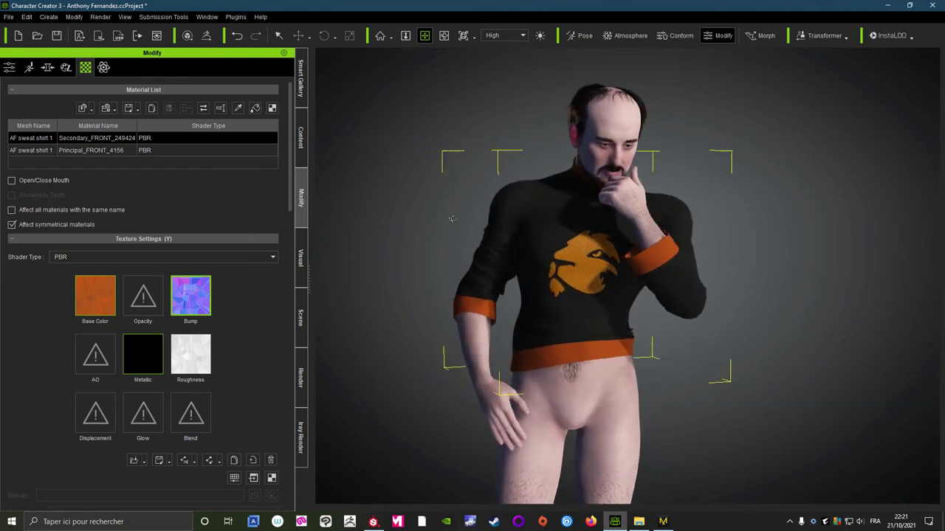
mouse_move(373, 200)
right_mouse_down()
mouse_move(599, 236)
mouse_move(829, 142)
right_mouse_up()
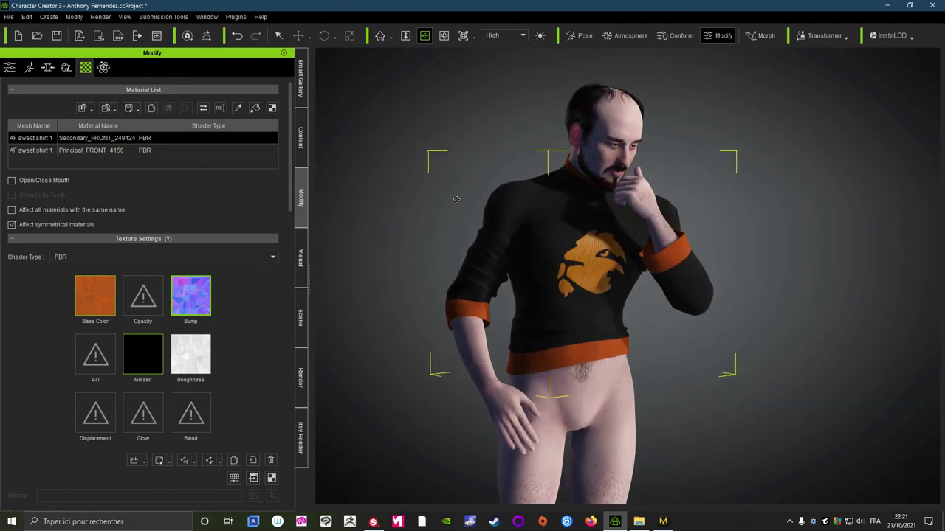
left_click(885, 6)
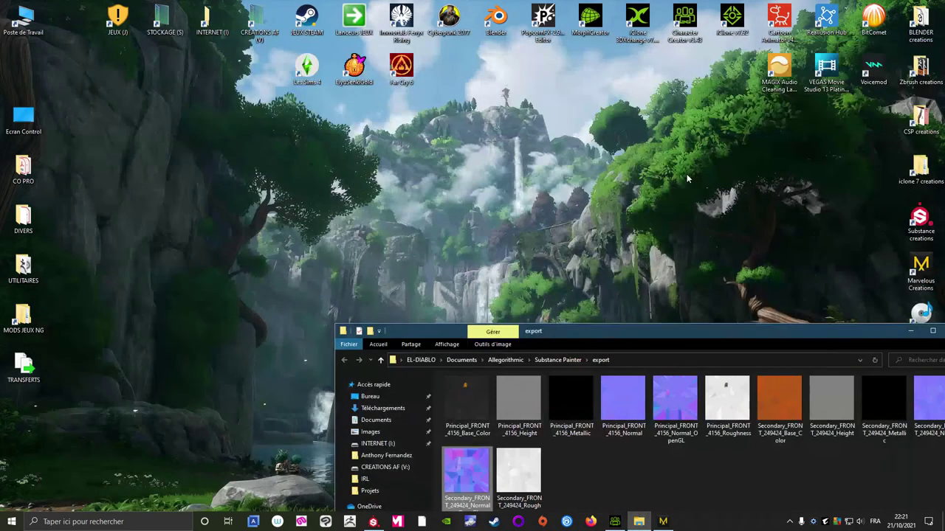